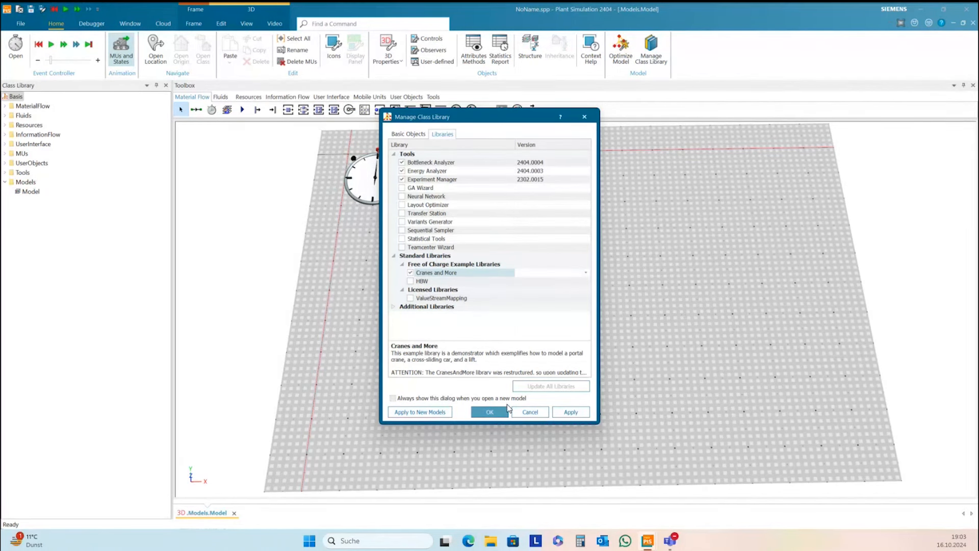
- Apply the Cranes and More example library to the model and expand its contents in the class library
click(585, 409)
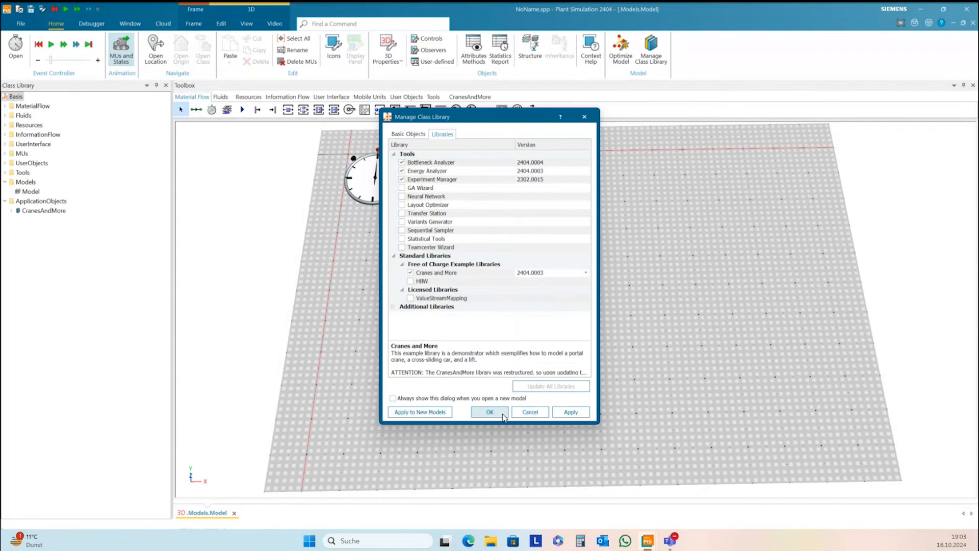
click(490, 412)
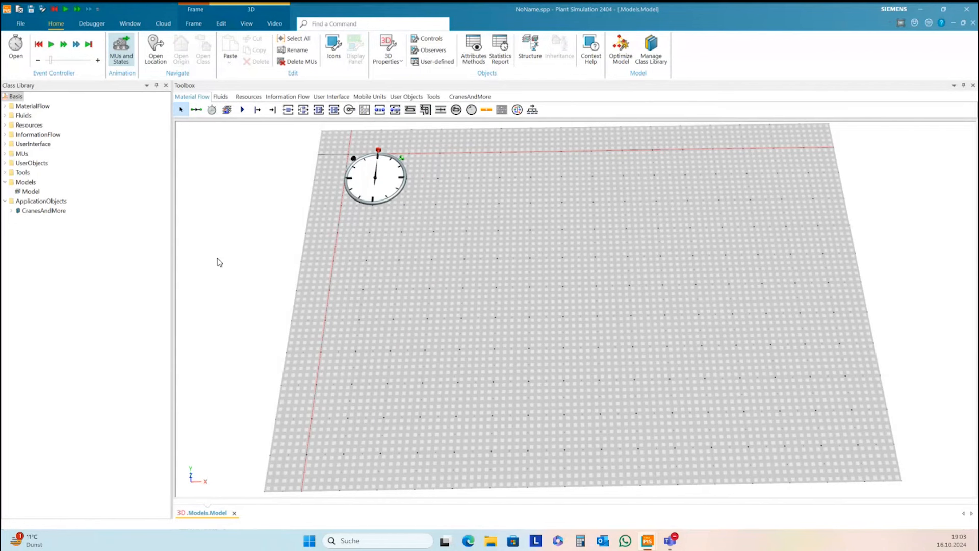
click(10, 211)
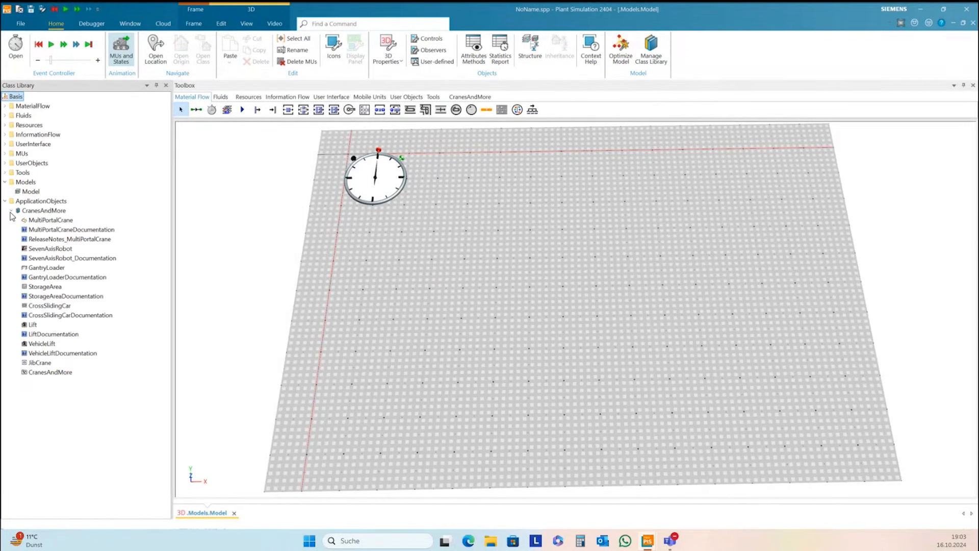
- Look over the SevenAxisRobot, GantryLoader, Lift and VehicleLift objects in the CranesAndMore library
click(53, 250)
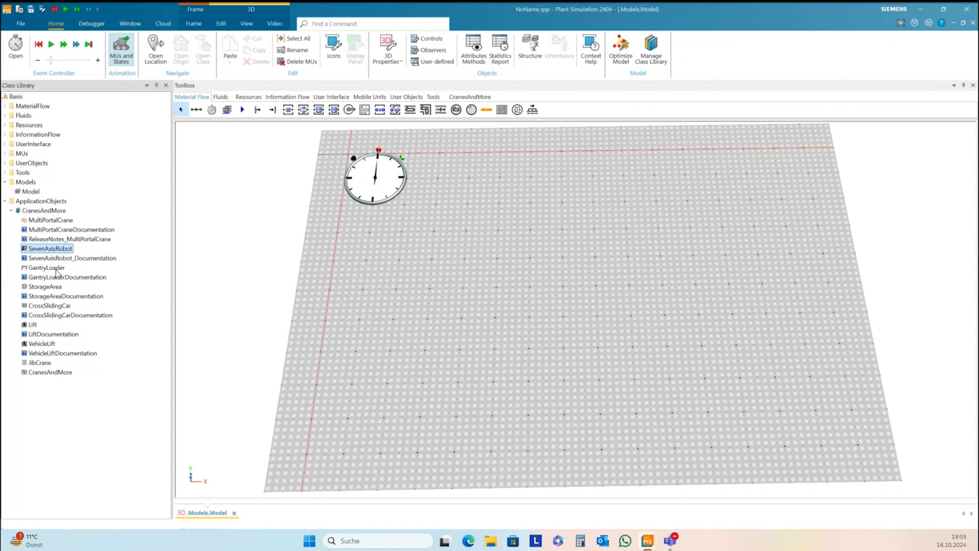
click(56, 268)
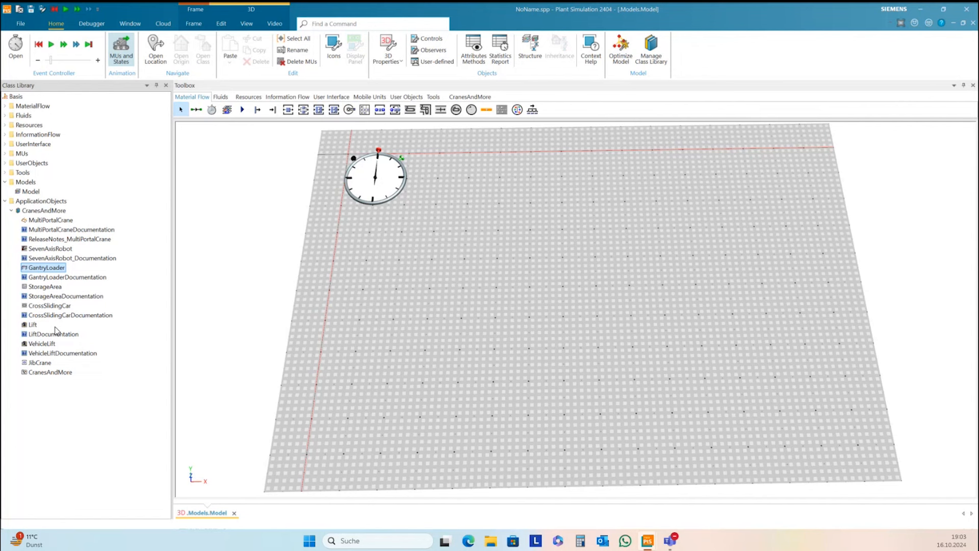
click(30, 326)
click(44, 345)
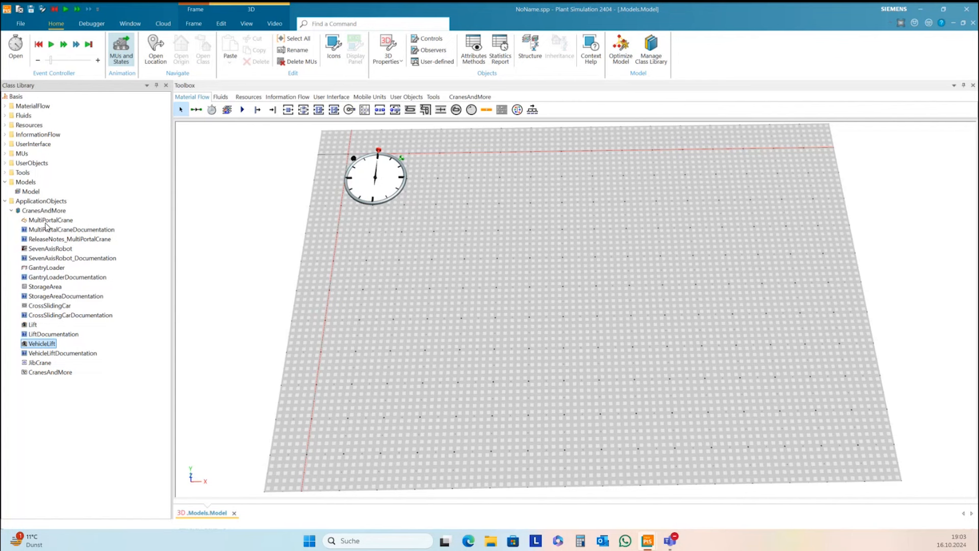
- Place a MultiPortalCrane in the 3D model and set its runway to 40 m length and 15 m width
drag(45, 225, 423, 301)
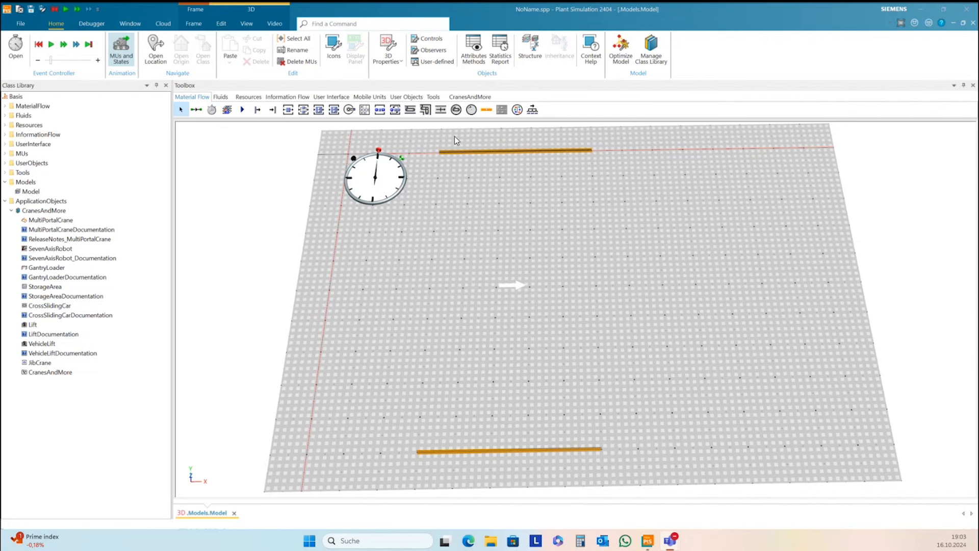
click(481, 151)
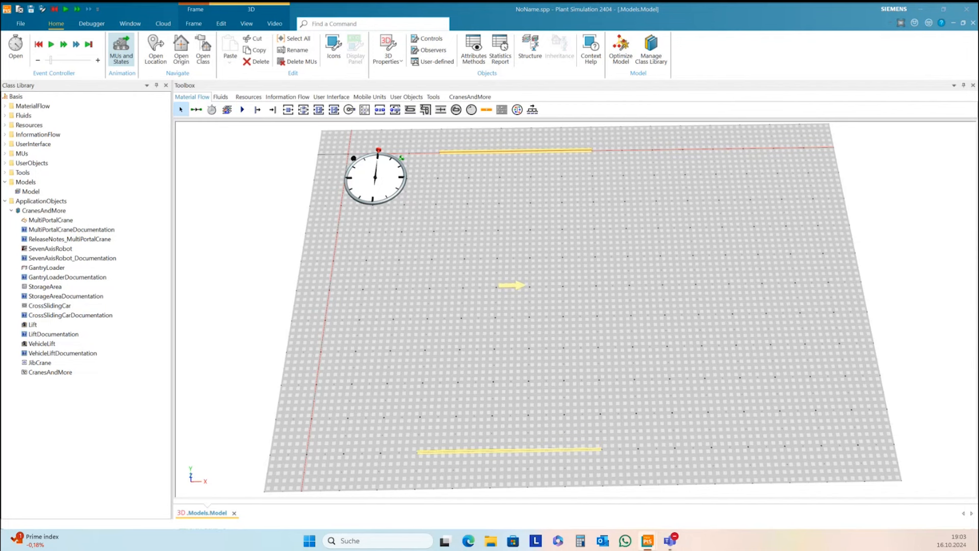
drag(978, 84, 727, 89)
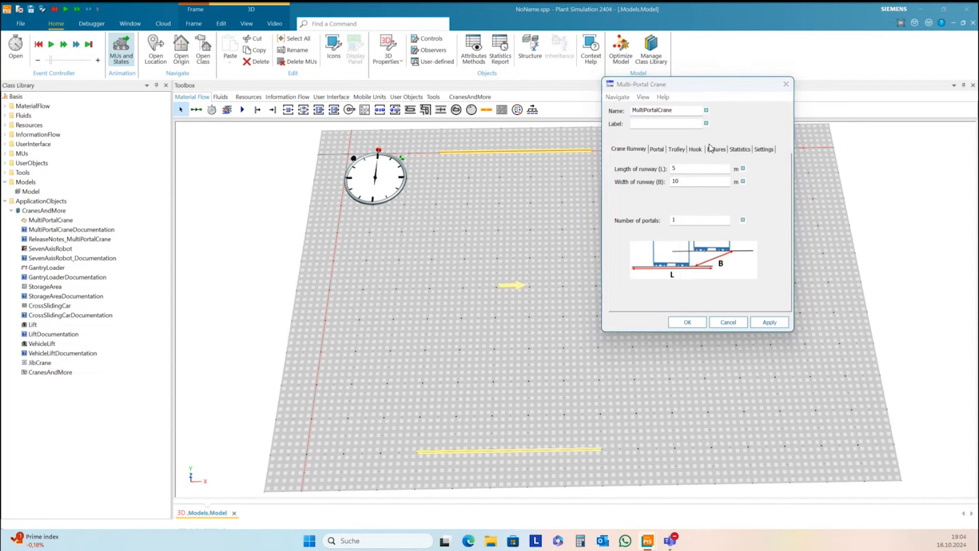
click(686, 168)
double_click(686, 169)
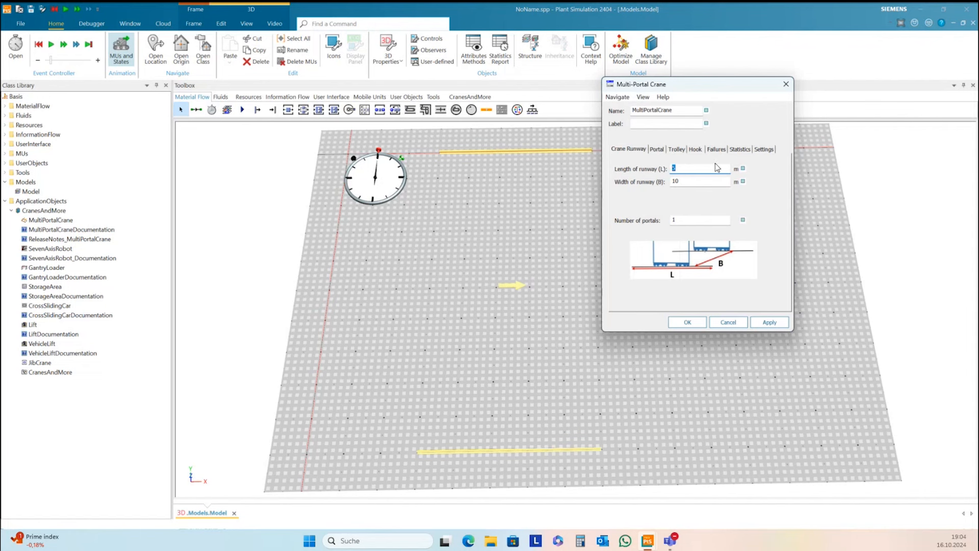
text(40)
drag(689, 182, 665, 185)
text(15)
click(771, 322)
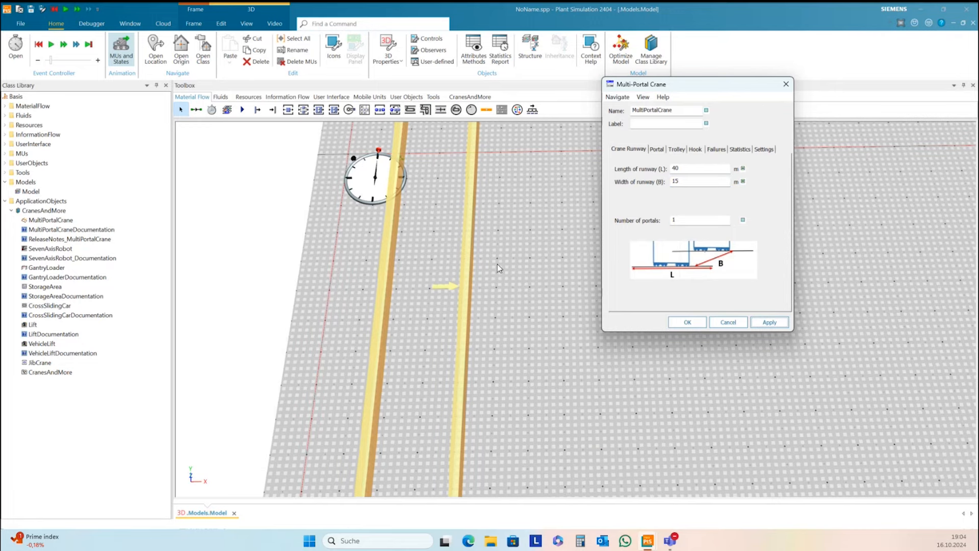
- Set the portal height of the multi-portal crane to 10 m and apply it
scroll(497, 264, down, 3)
scroll(498, 264, down, 4)
drag(497, 264, 341, 286)
click(390, 293)
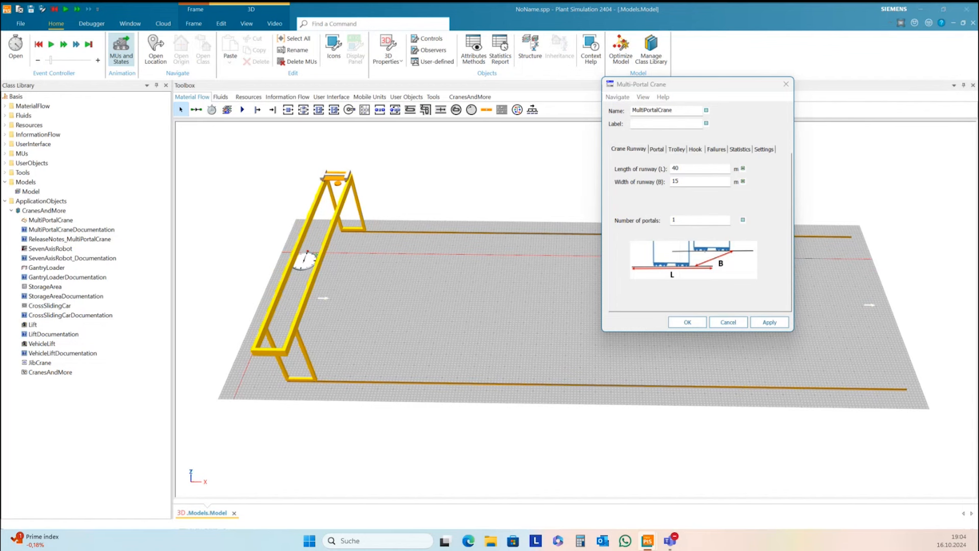
click(659, 150)
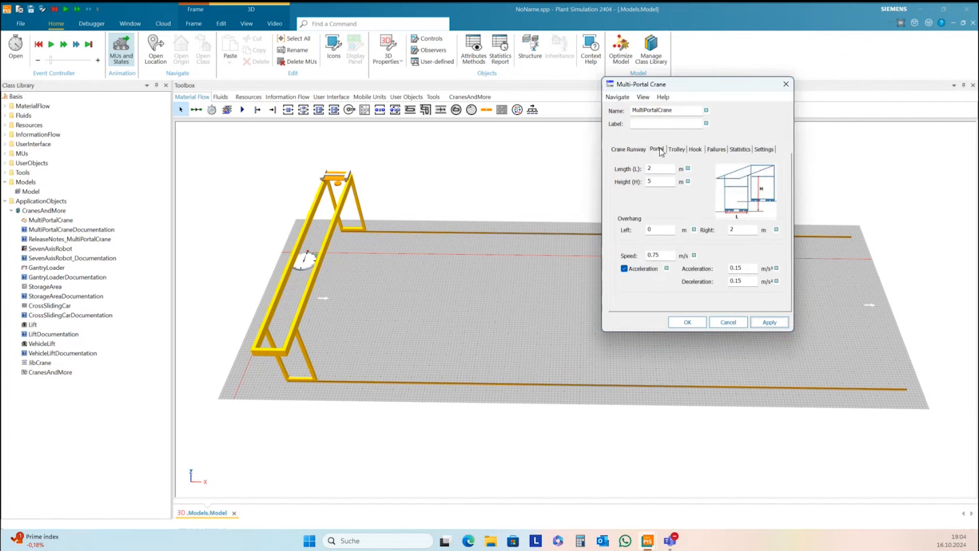
double_click(658, 183)
text(10)
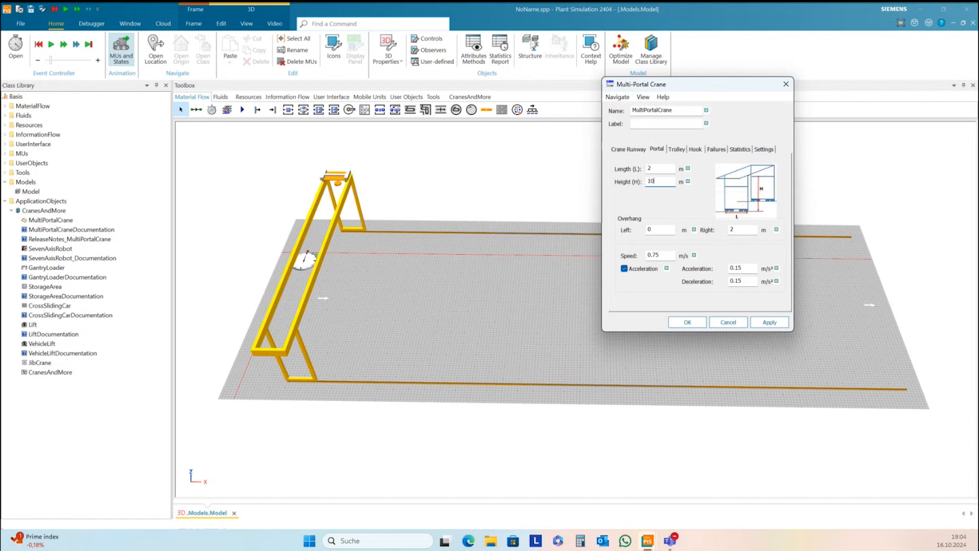
click(769, 322)
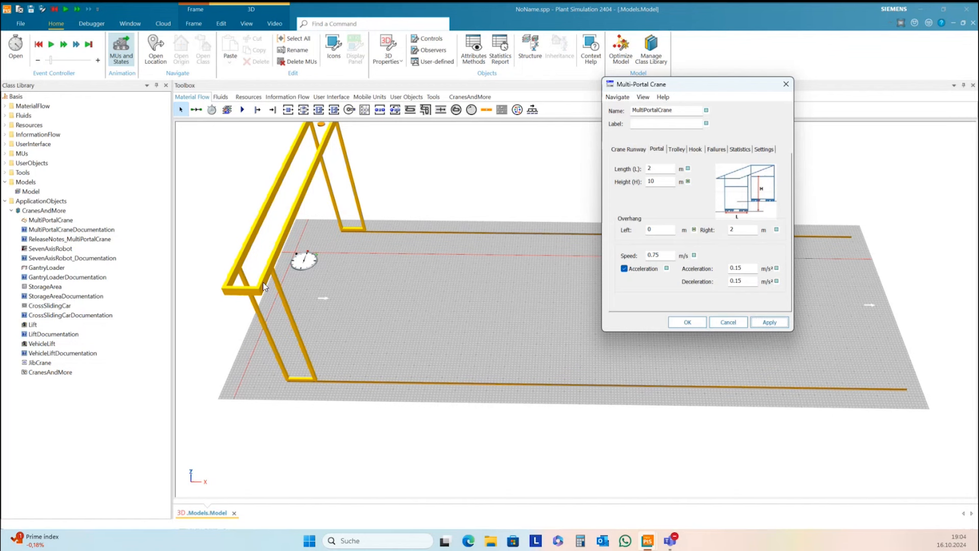
- Set the right overhang of the crane's portal to 0 m and apply it
drag(365, 309, 339, 286)
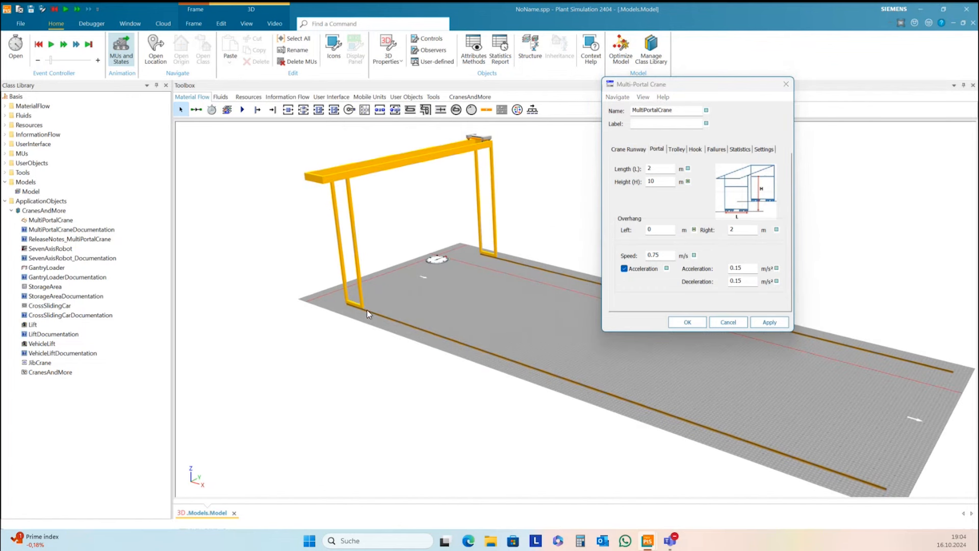
drag(398, 280, 436, 297)
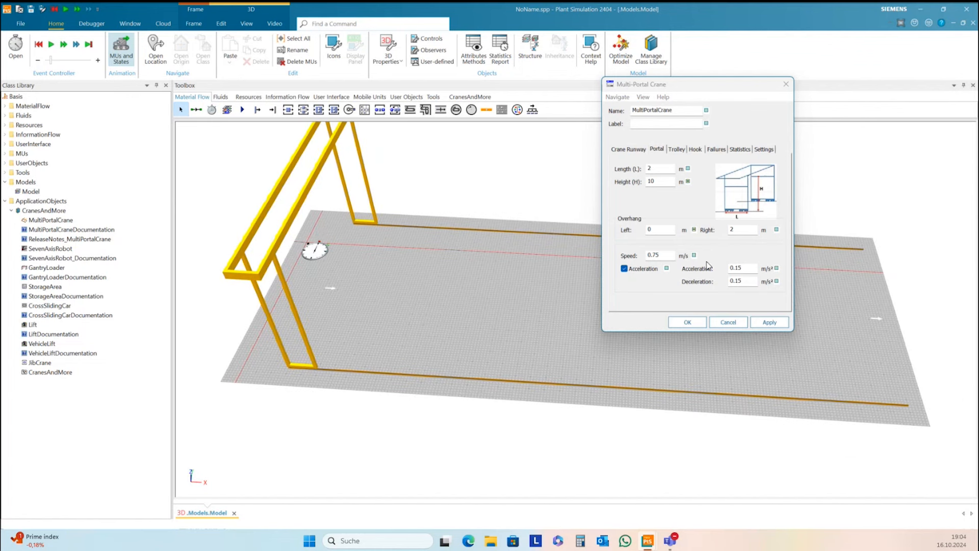
double_click(741, 229)
text(0)
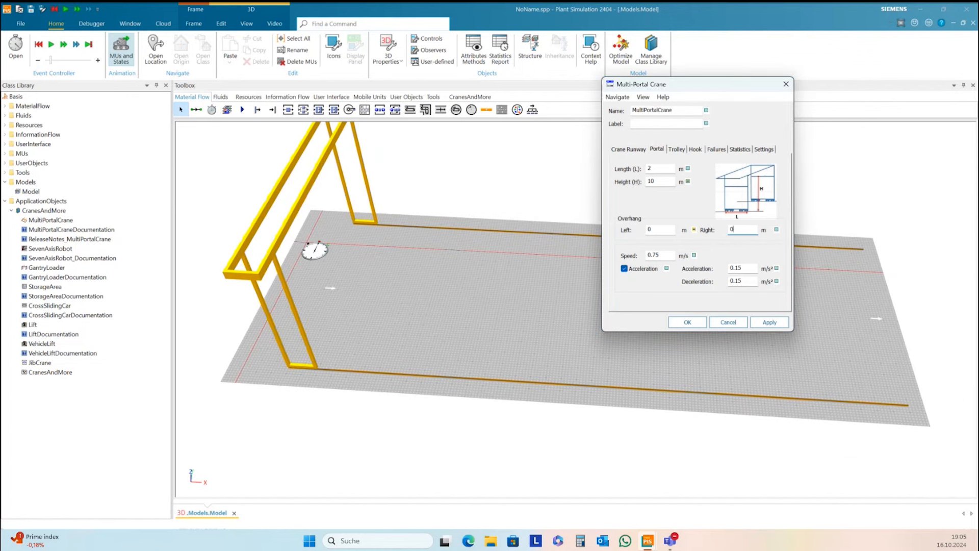
click(781, 324)
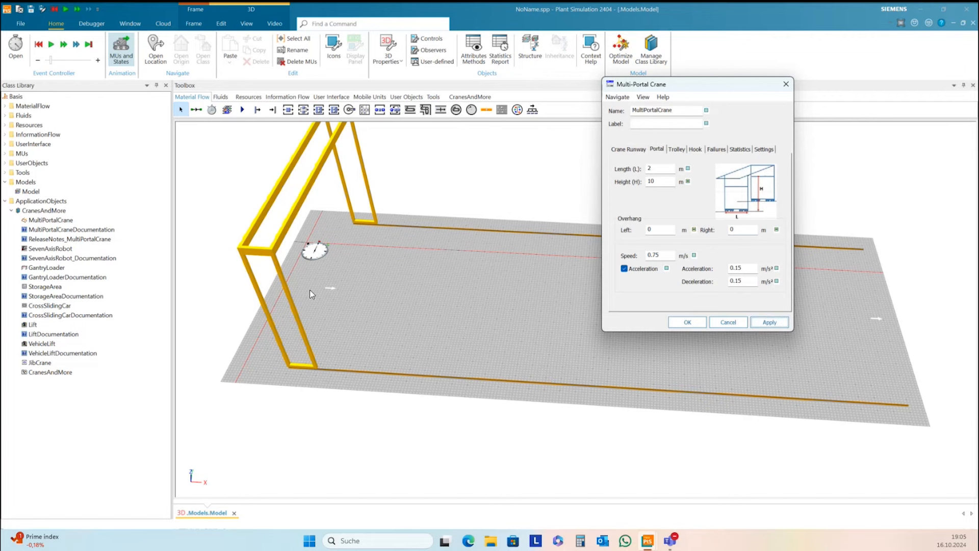
- Review the crane's trolley and hook settings, and close the crane's dialog with its settings applied
drag(433, 306, 416, 335)
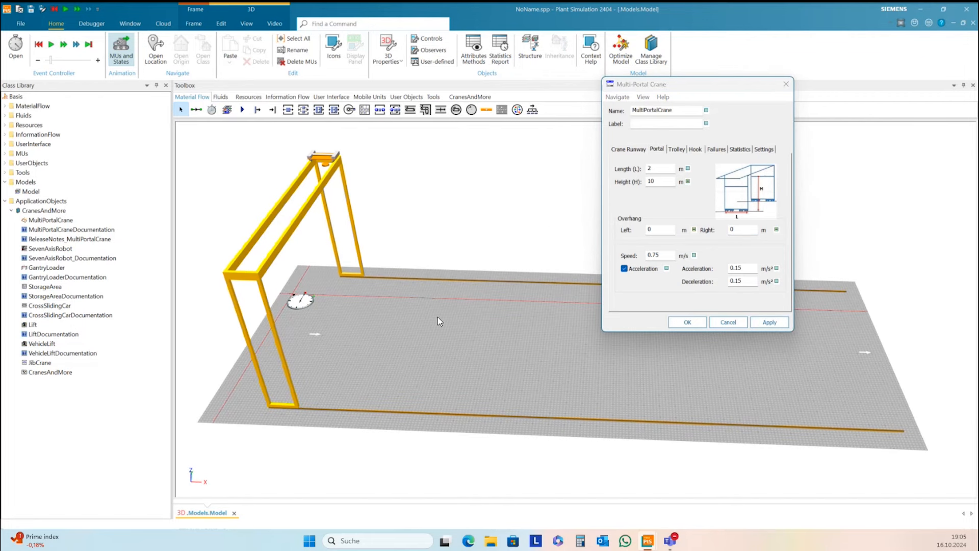
click(681, 156)
click(697, 154)
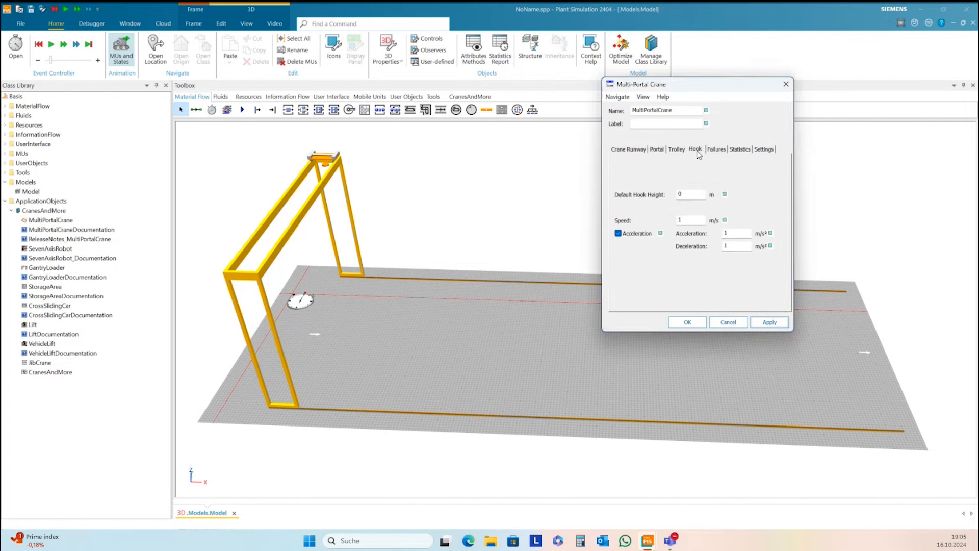
click(657, 151)
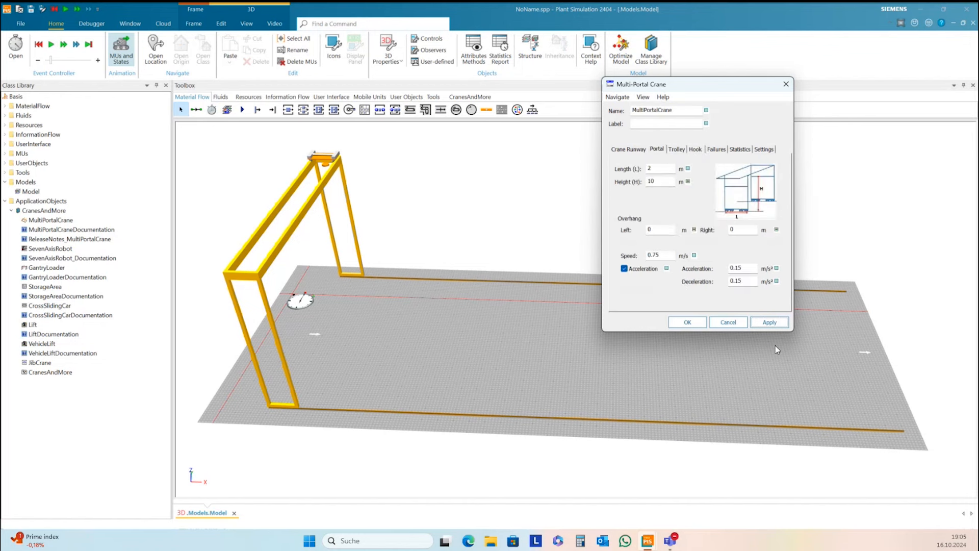
click(777, 322)
click(693, 322)
- Switch the 3D model to the planning view with the whole crane runway in sight
drag(522, 361, 568, 359)
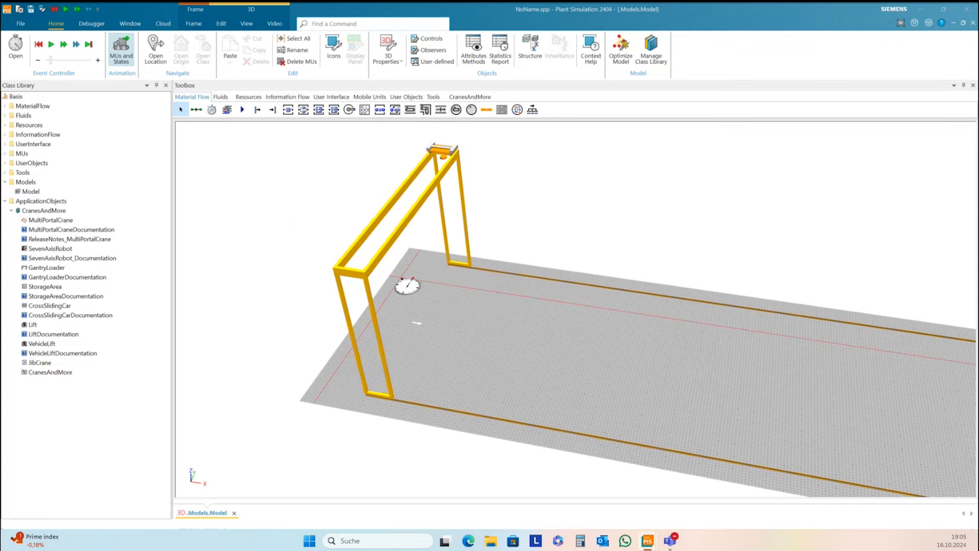
drag(752, 403, 726, 371)
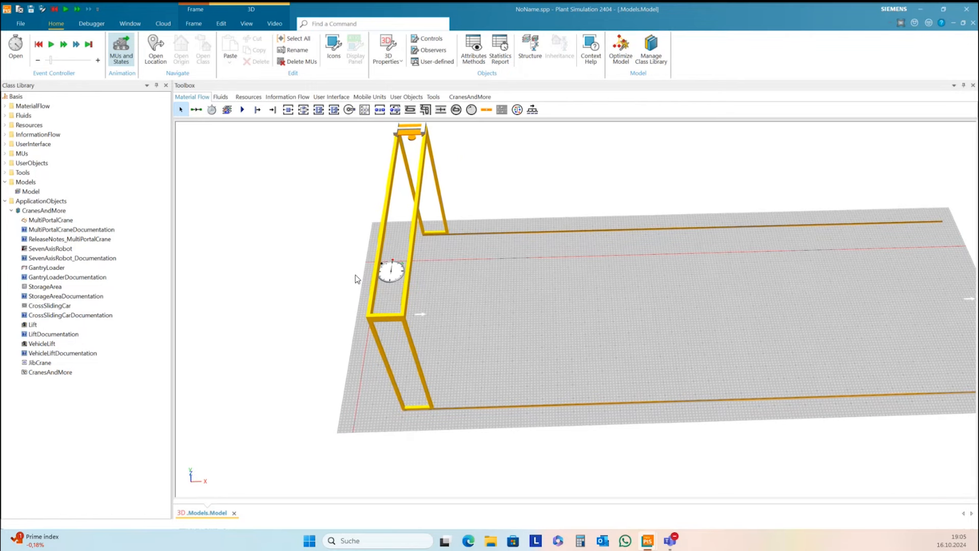
click(247, 24)
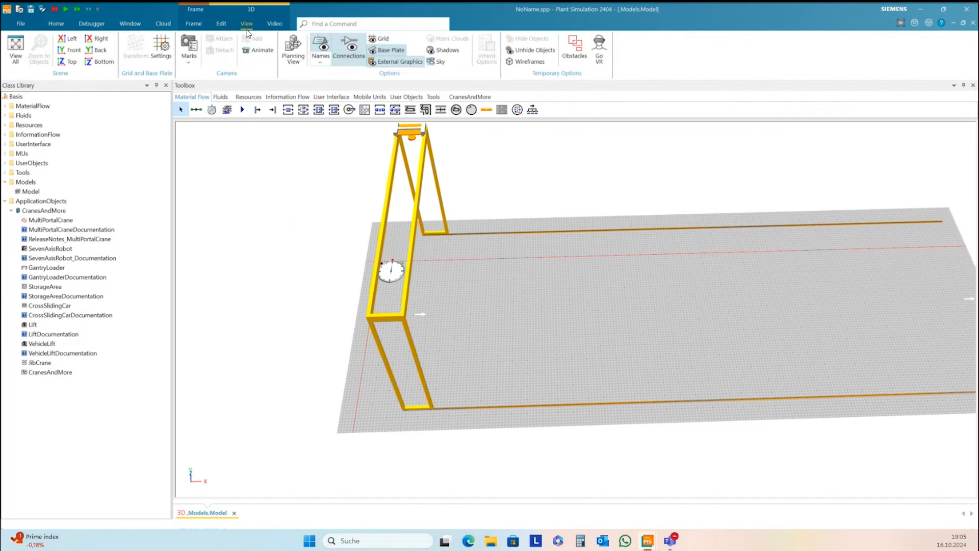
click(293, 49)
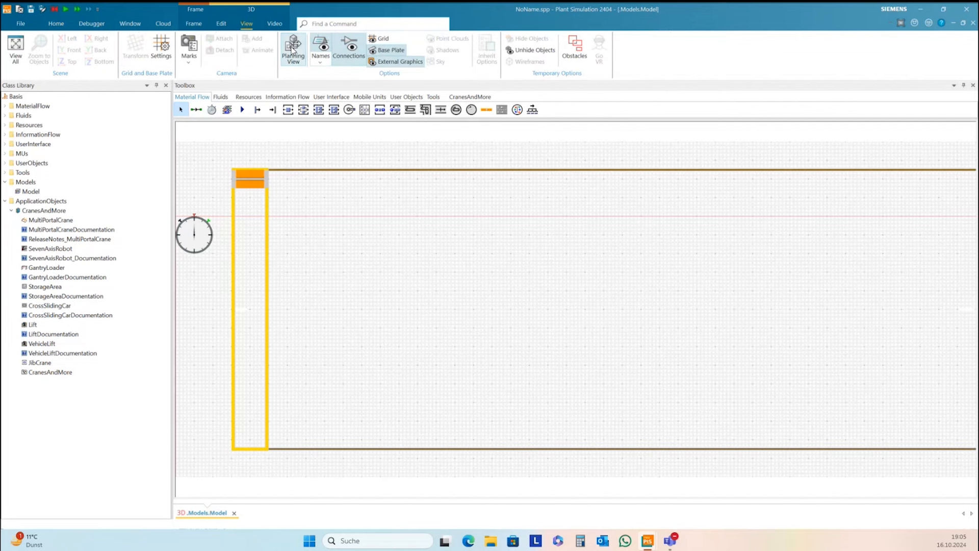
drag(400, 298, 510, 294)
scroll(513, 299, down, 3)
drag(564, 310, 542, 313)
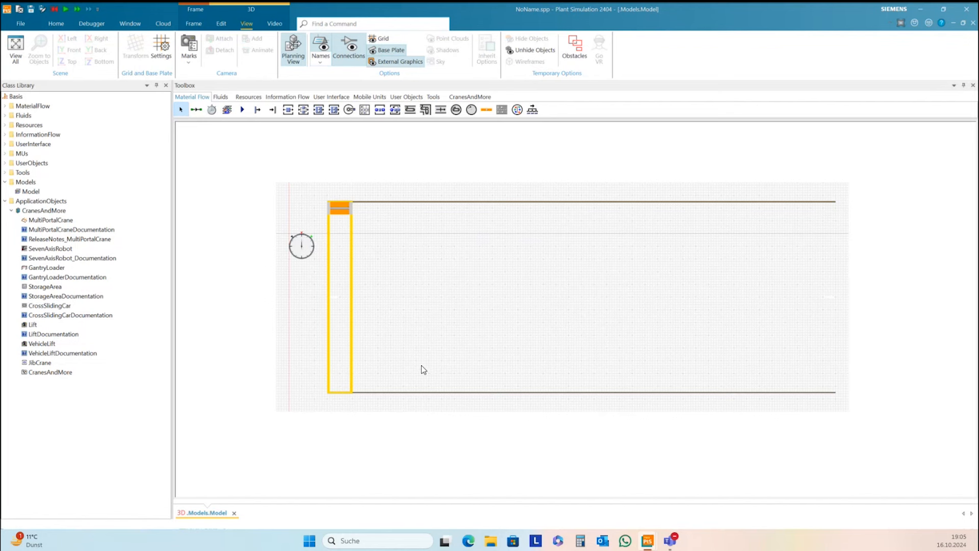
- Insert a Source just outside the start of the crane runway, midway between the two rails
click(433, 393)
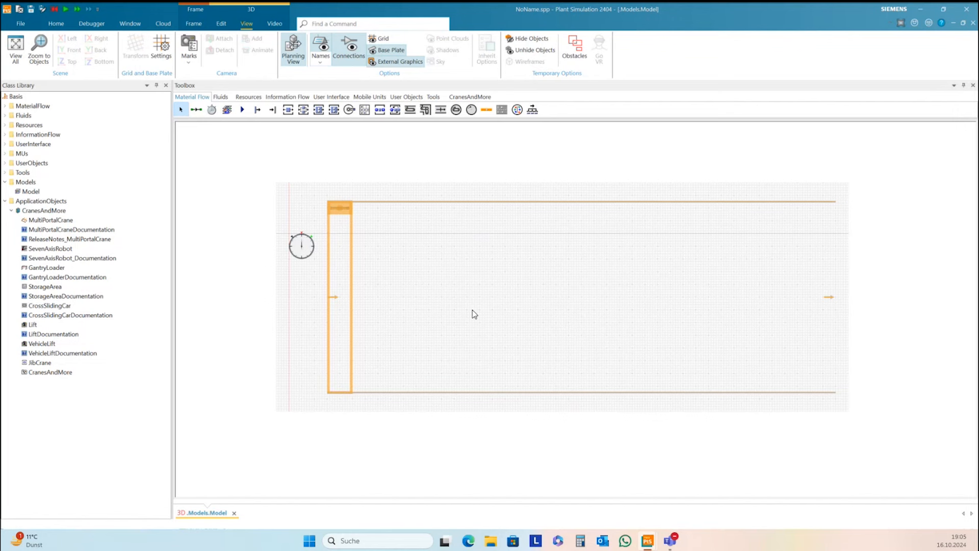
click(258, 110)
click(316, 295)
click(426, 305)
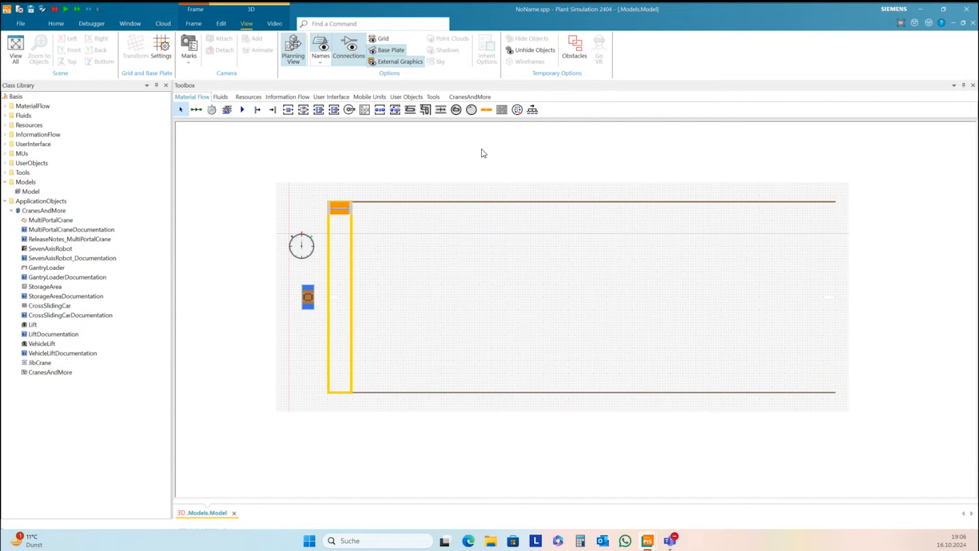
- Insert a Station between the rails beside the crane portal, level with the Source
click(289, 110)
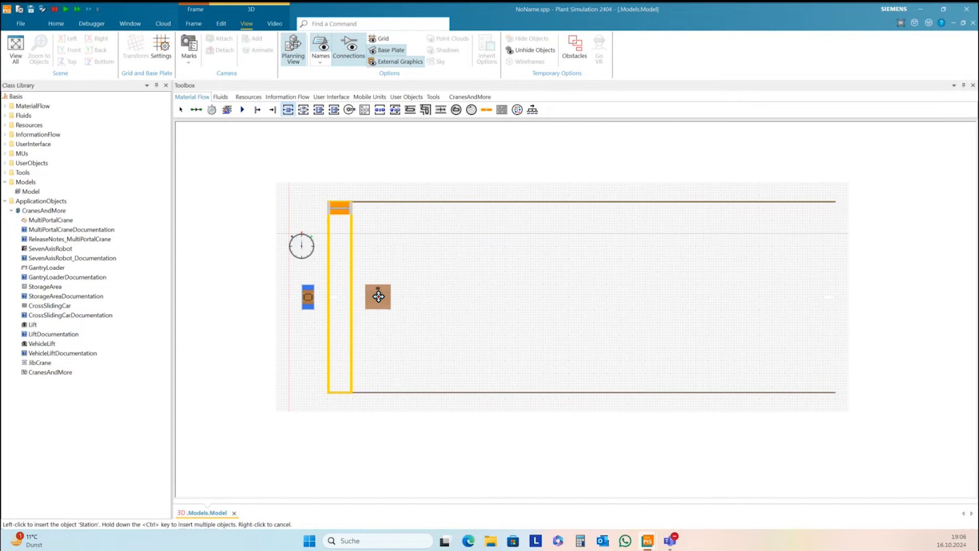
click(378, 296)
scroll(430, 333, up, 2)
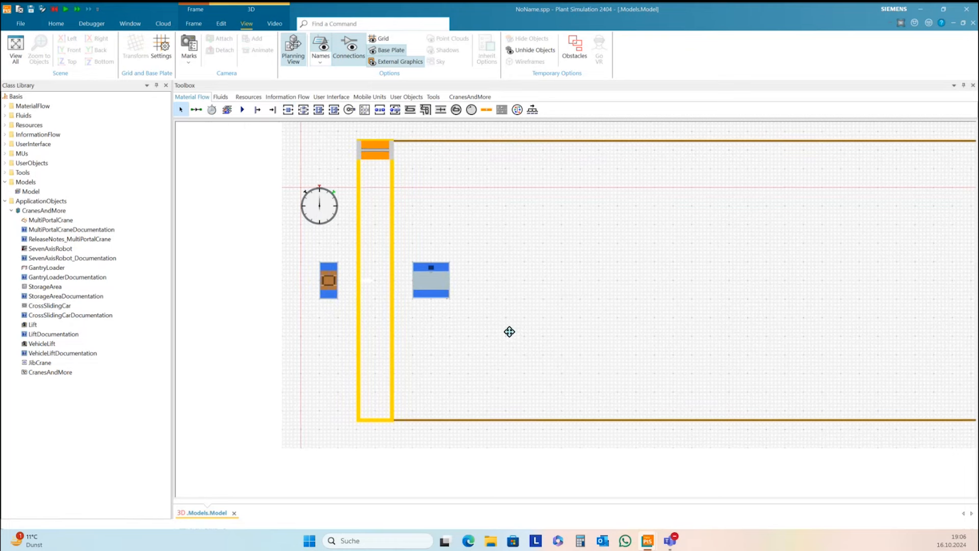
drag(509, 331, 535, 334)
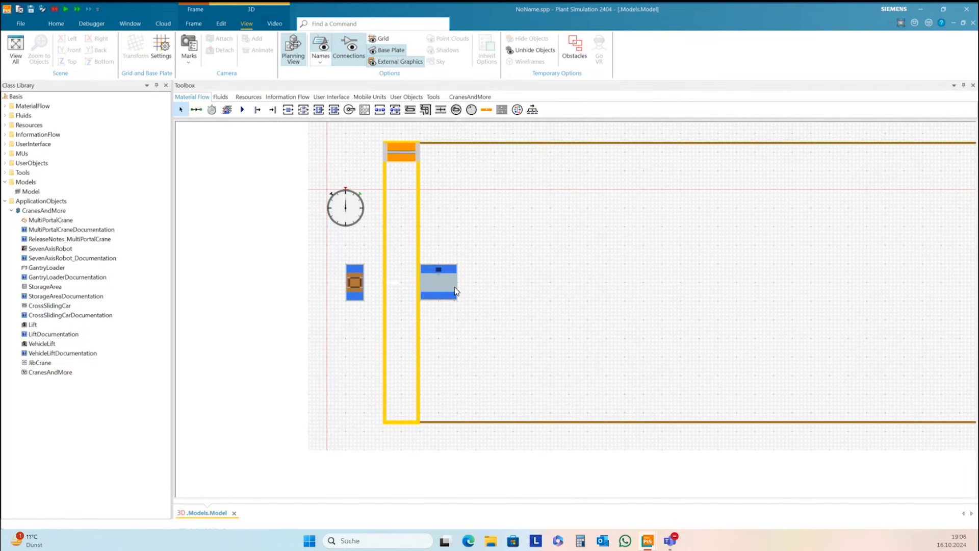
- Activate the name caption in the 3D properties of the Station class in the MaterialFlow library
click(27, 97)
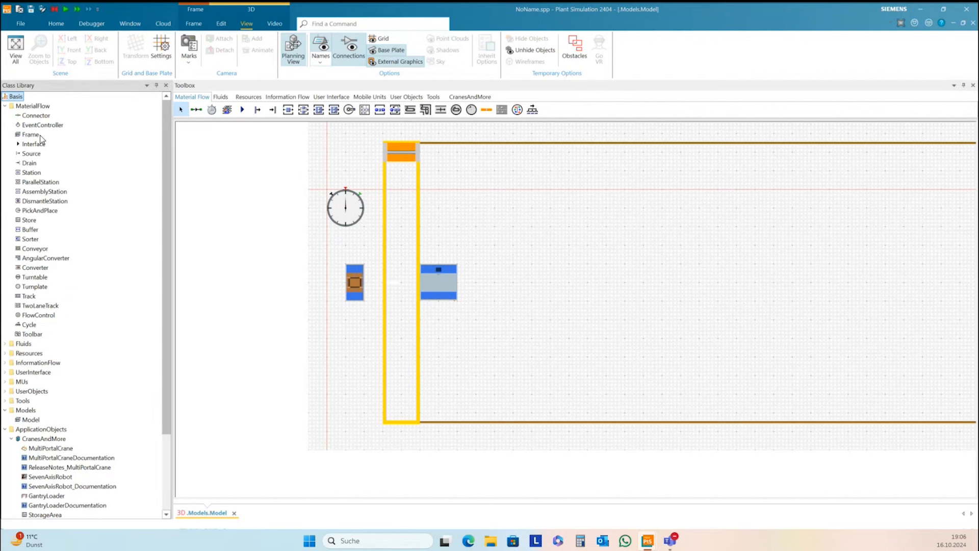
right_click(27, 174)
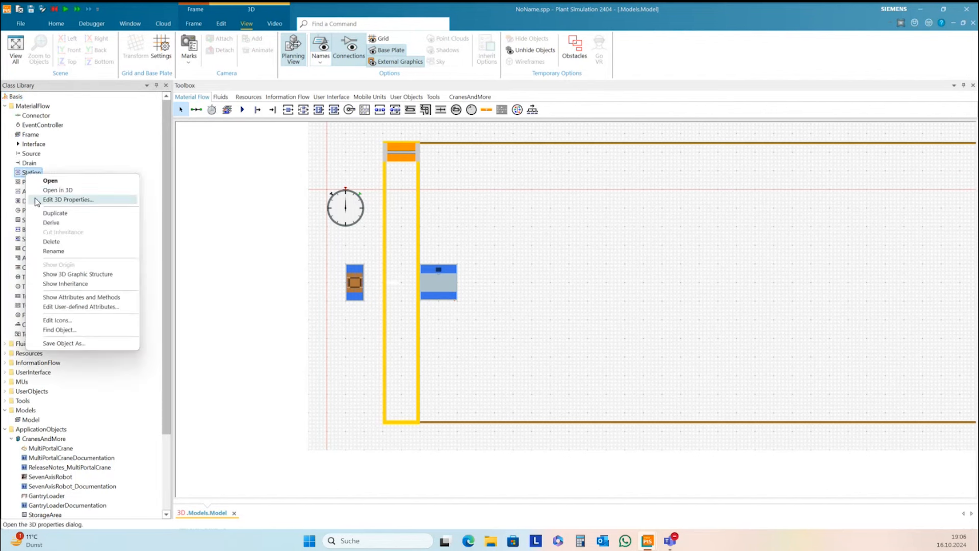
click(64, 199)
click(921, 207)
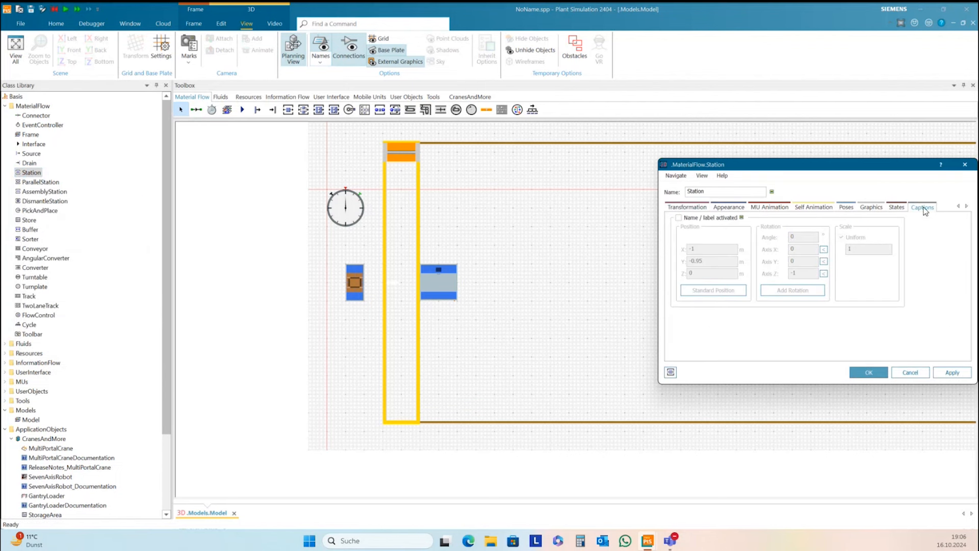
click(678, 218)
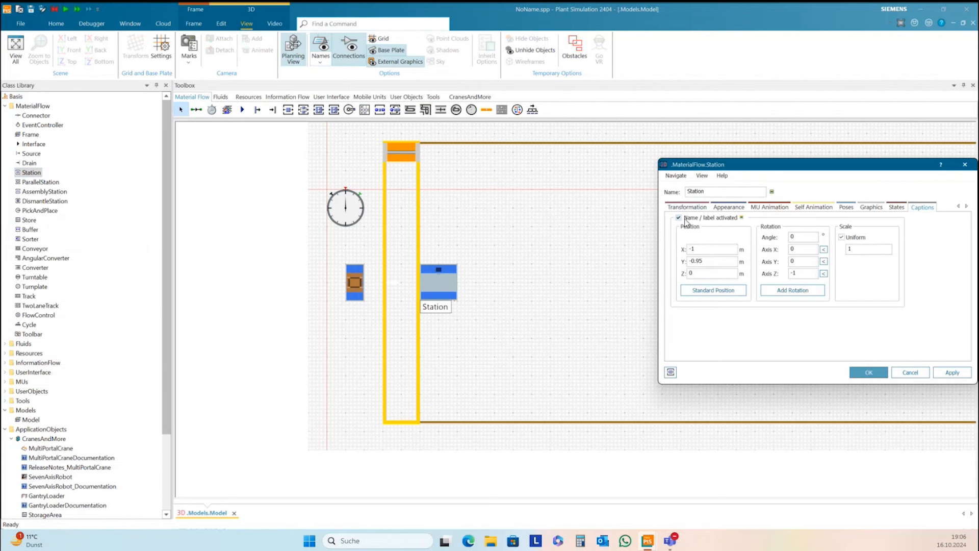
click(868, 372)
- Rename the Station beside the crane portal as Start
right_click(447, 289)
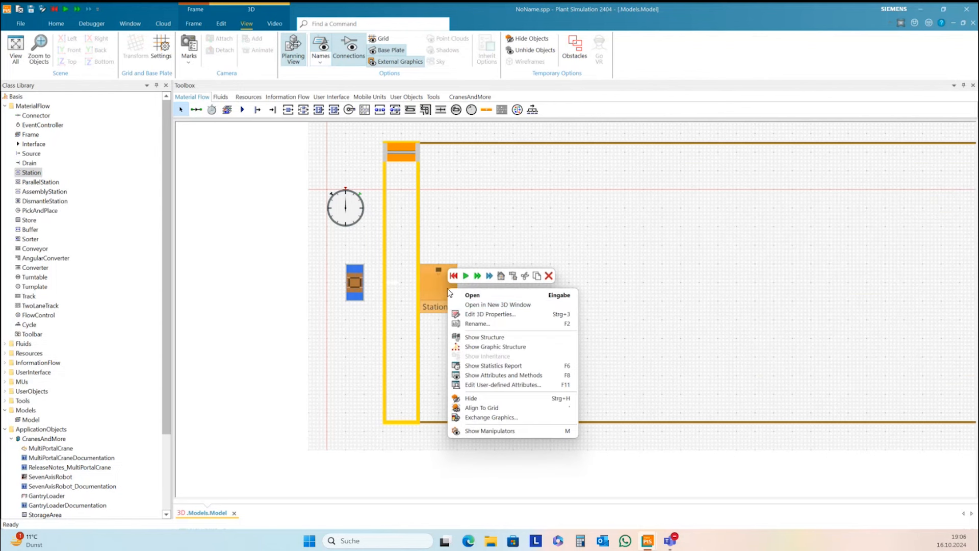
click(481, 329)
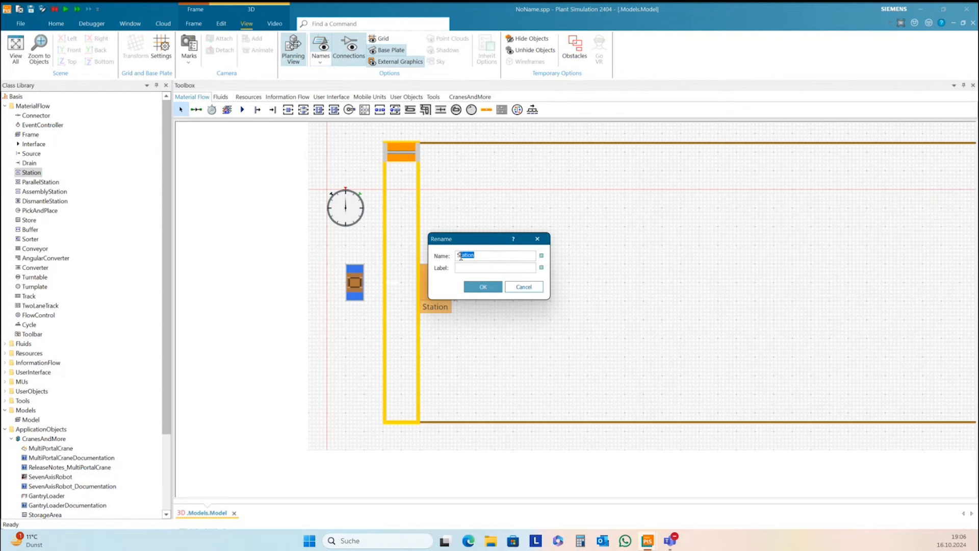
text(Sta)
click(488, 287)
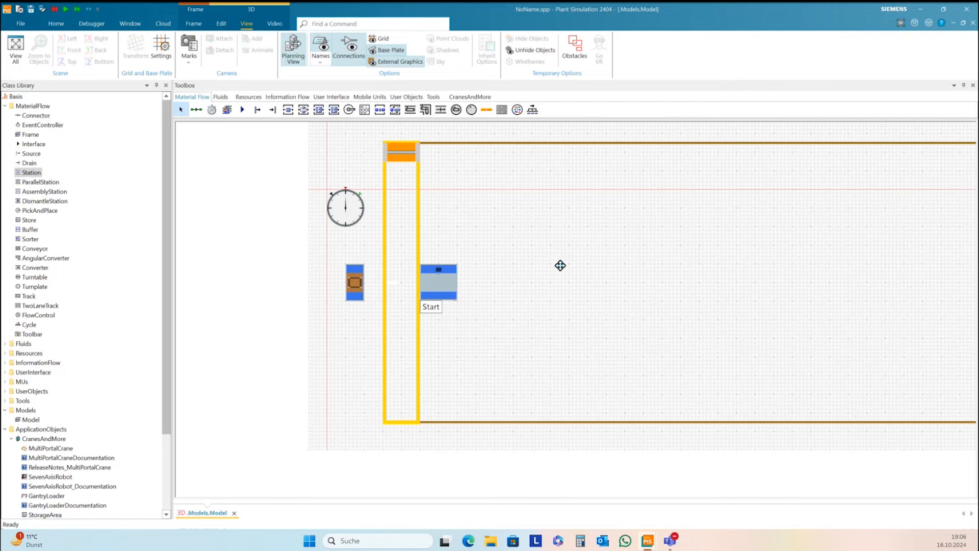
- Change the constant processing time of the Start station and accept its settings
drag(560, 265, 505, 240)
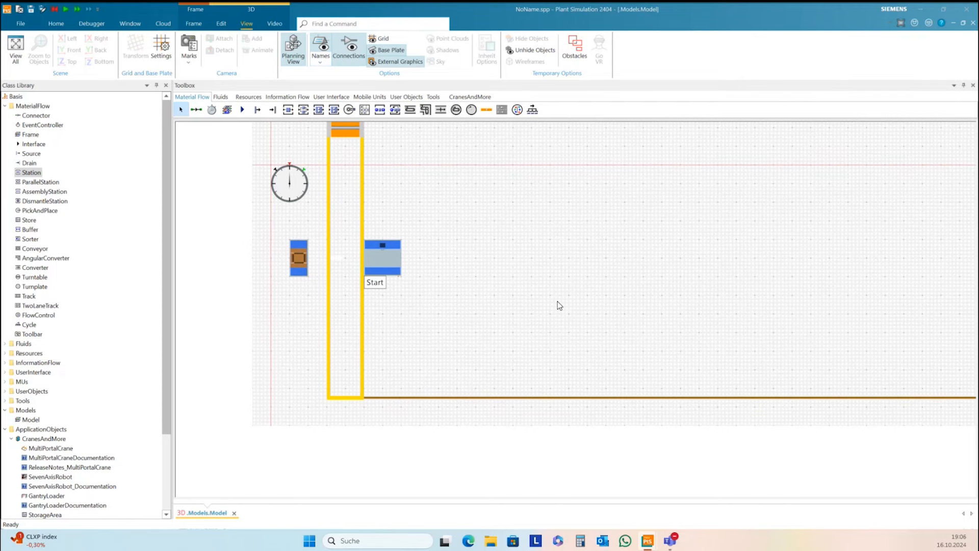
click(382, 255)
double_click(382, 255)
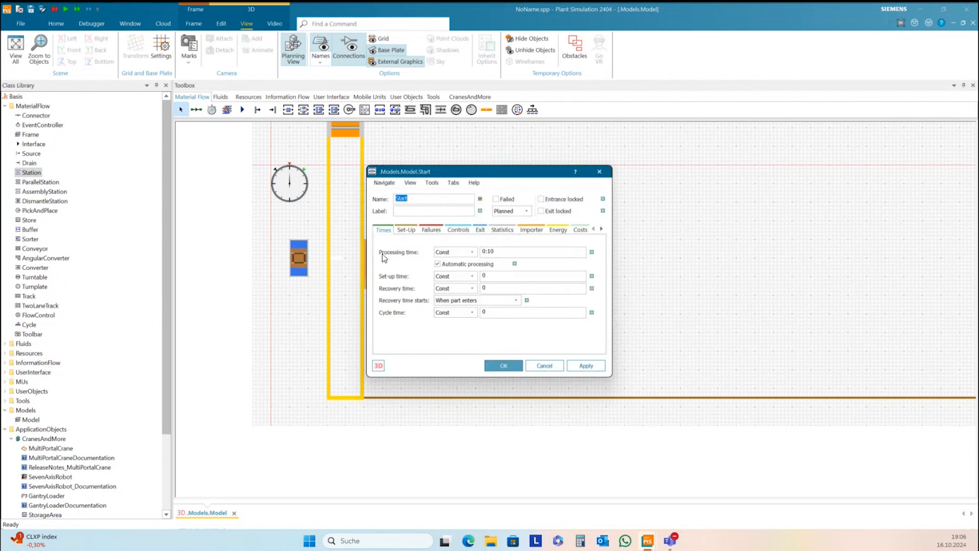
double_click(480, 252)
text(1:)
click(504, 366)
- Insert a Station between the rails near the upper rail, beyond the Start station, and rename it M1
drag(642, 275, 529, 307)
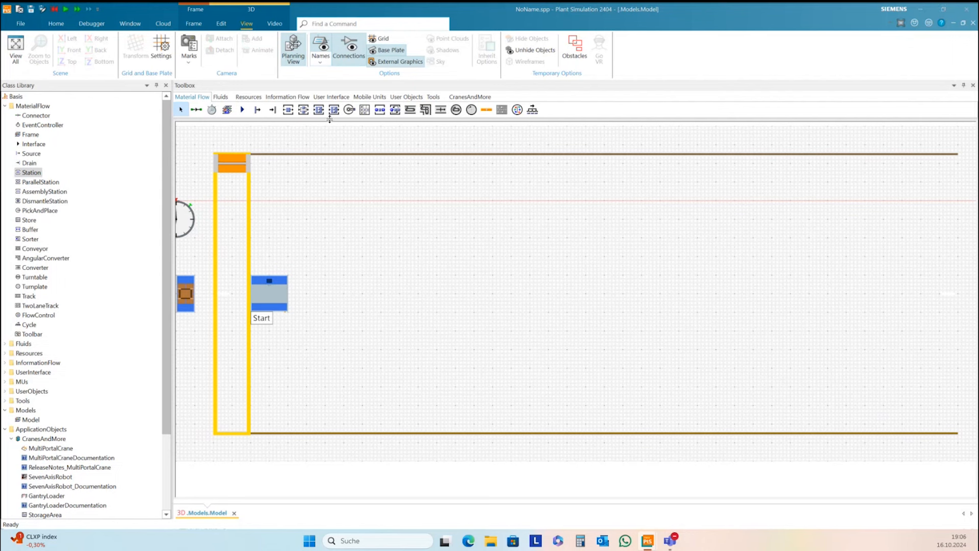
drag(287, 109, 460, 206)
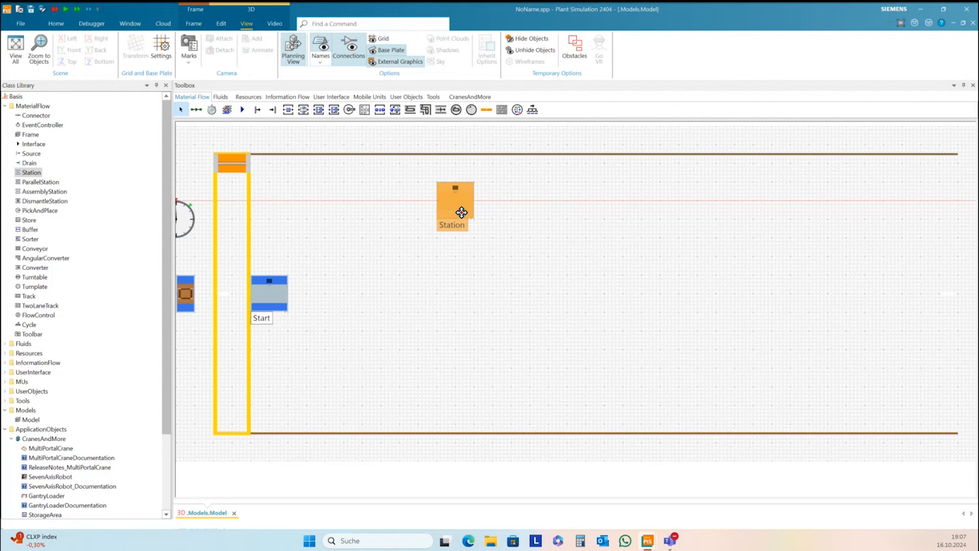
right_click(453, 195)
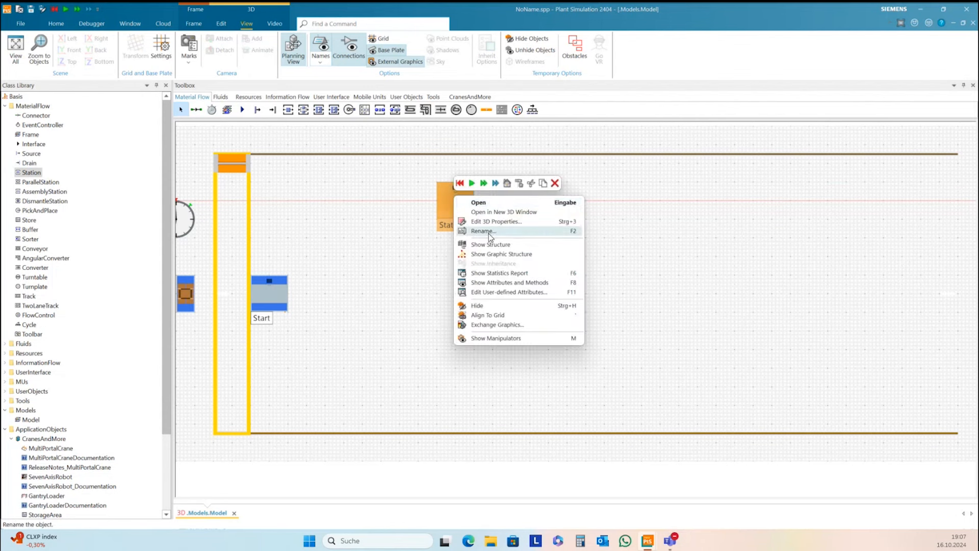
click(480, 228)
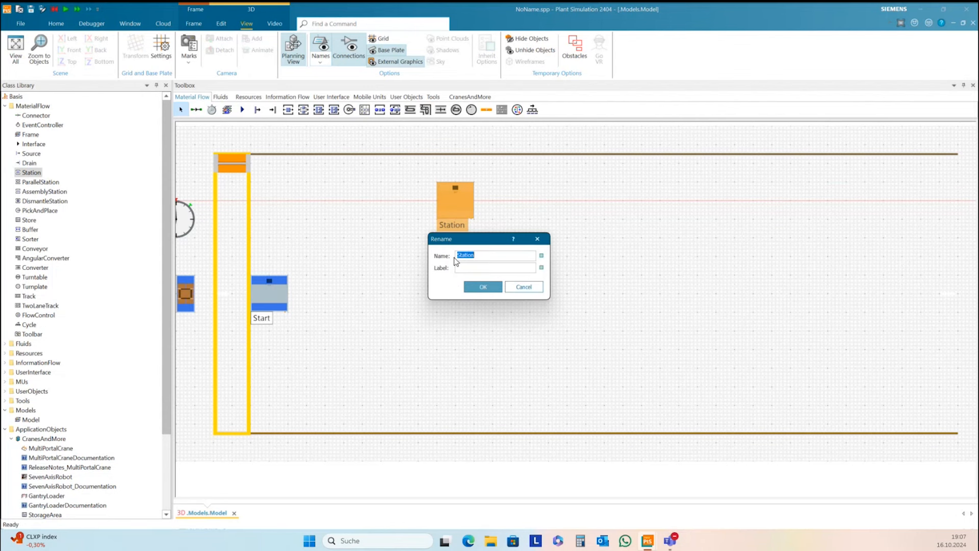
text(M1)
click(483, 287)
click(497, 268)
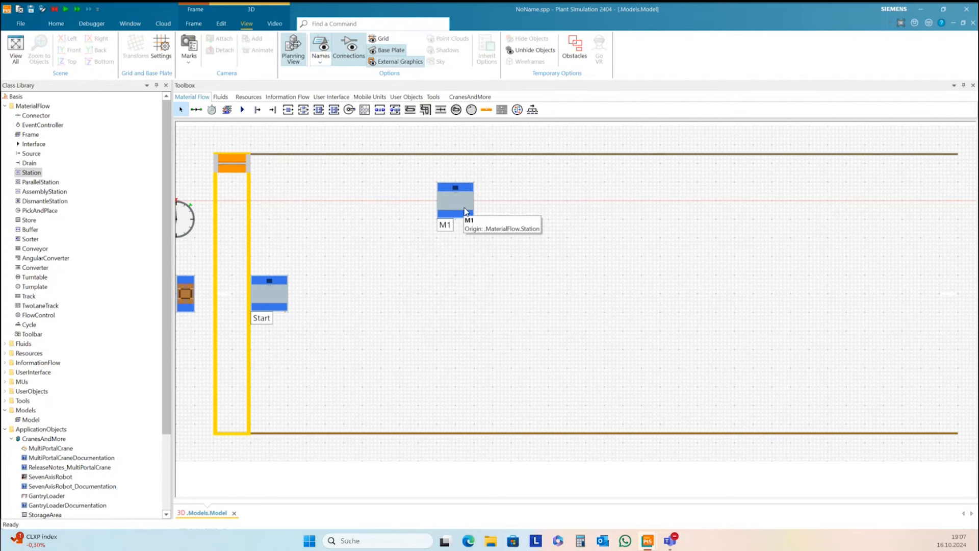
- Place a copy of M1 nearer the lower rail, farther along the runway, and rename it M2
click(465, 211)
key(ctrl+c)
key(ctrl+v)
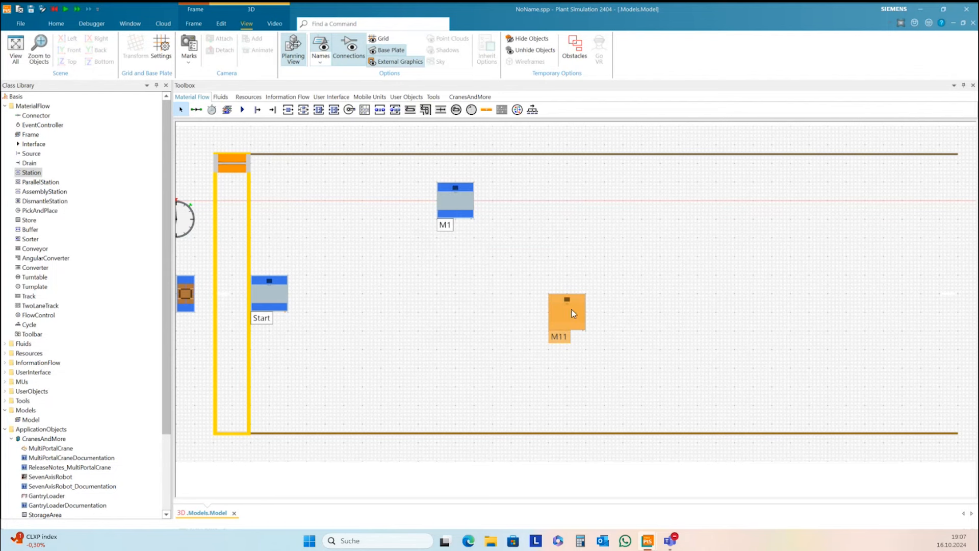
drag(573, 313, 592, 320)
right_click(577, 330)
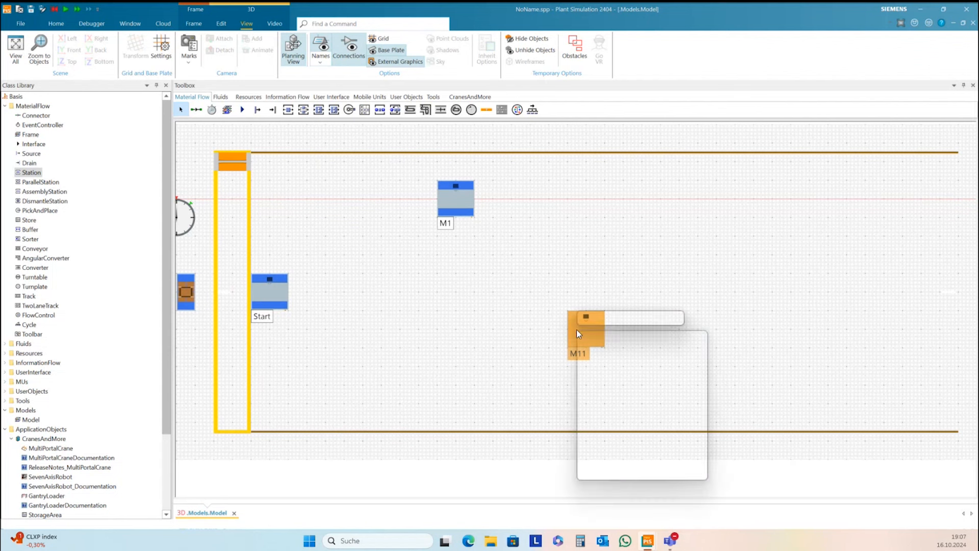
click(601, 366)
drag(461, 256, 468, 256)
text(2)
click(493, 290)
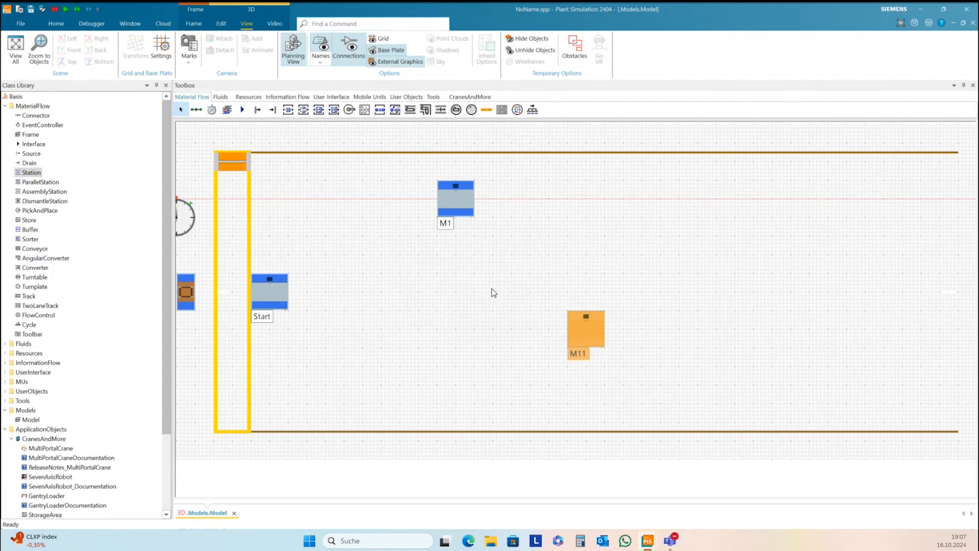
- Place another station copy level with M1, farther along the runway than M2, and rename it M3
key(ctrl+v)
right_click(733, 214)
click(760, 240)
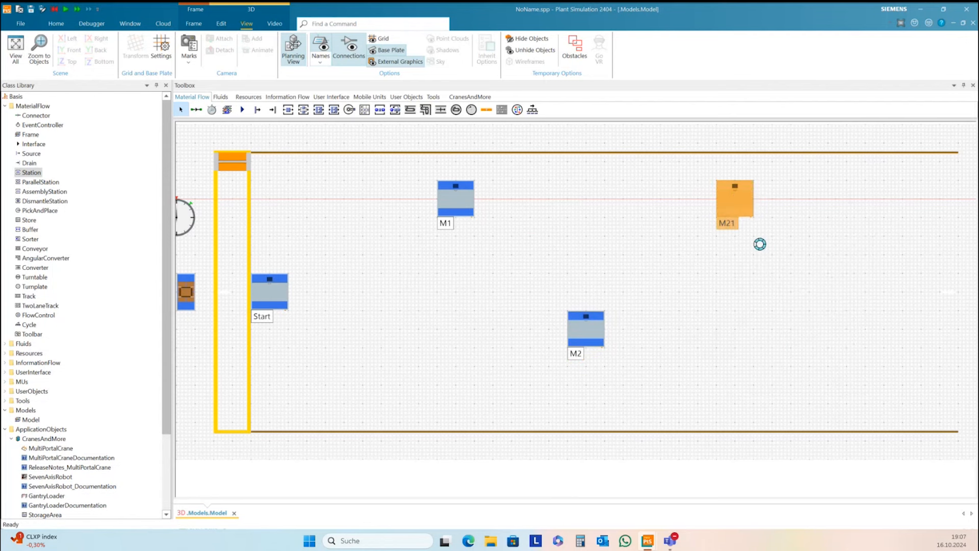
click(869, 372)
right_click(737, 211)
click(763, 246)
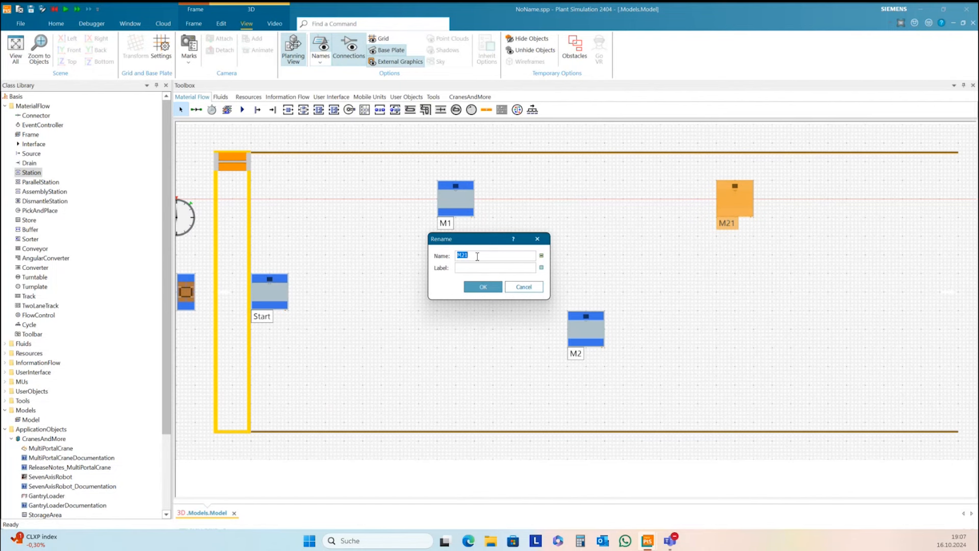
drag(465, 254, 467, 255)
text(3)
click(482, 285)
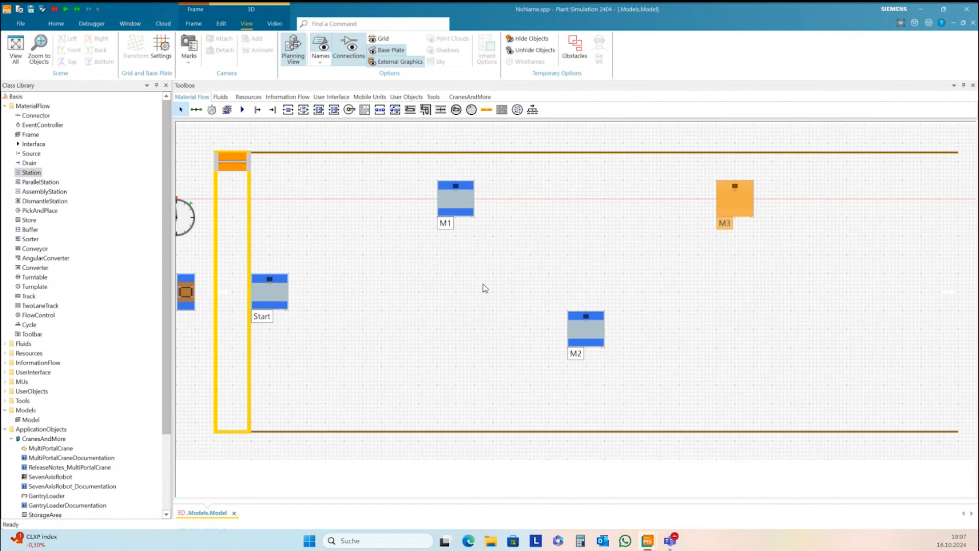
click(657, 302)
- Insert a Drain between the rails near the end of the runway, level with M2, at about X 38 m, Y -7 m
drag(768, 314, 638, 310)
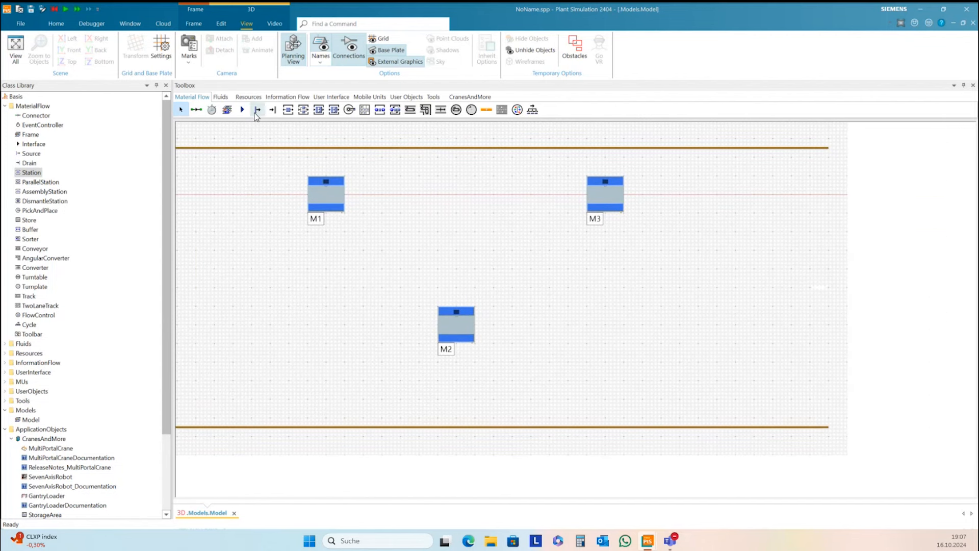
click(273, 112)
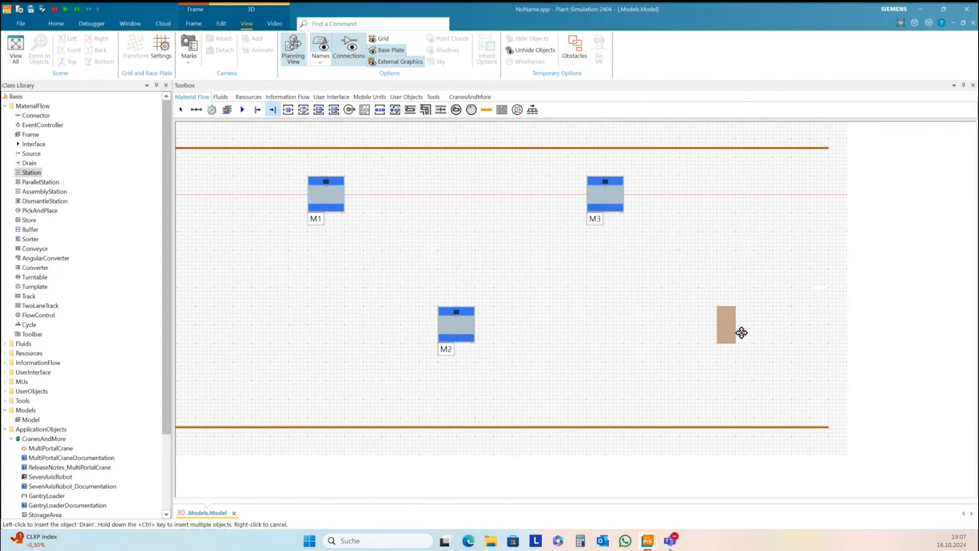
click(741, 333)
click(735, 349)
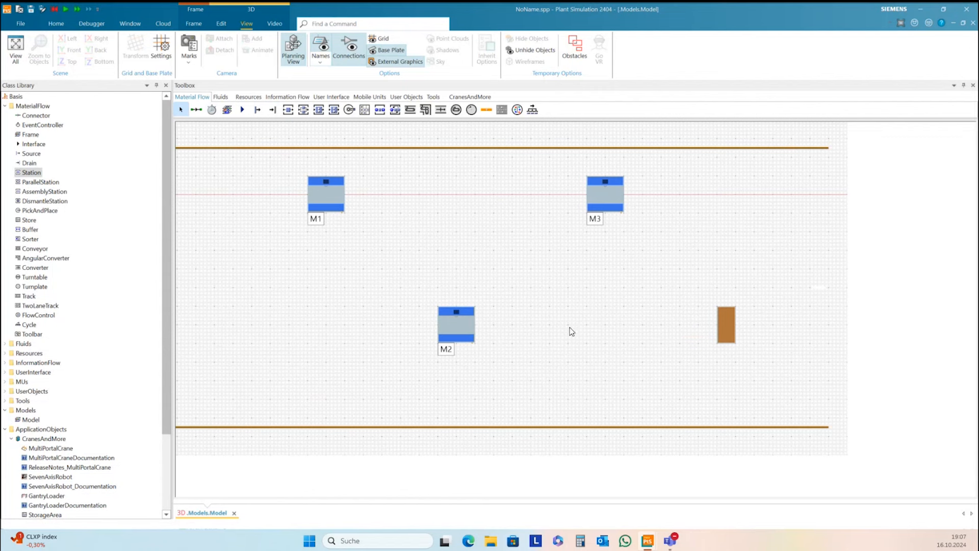
- Activate the name caption in the Drain's 3D properties
right_click(722, 326)
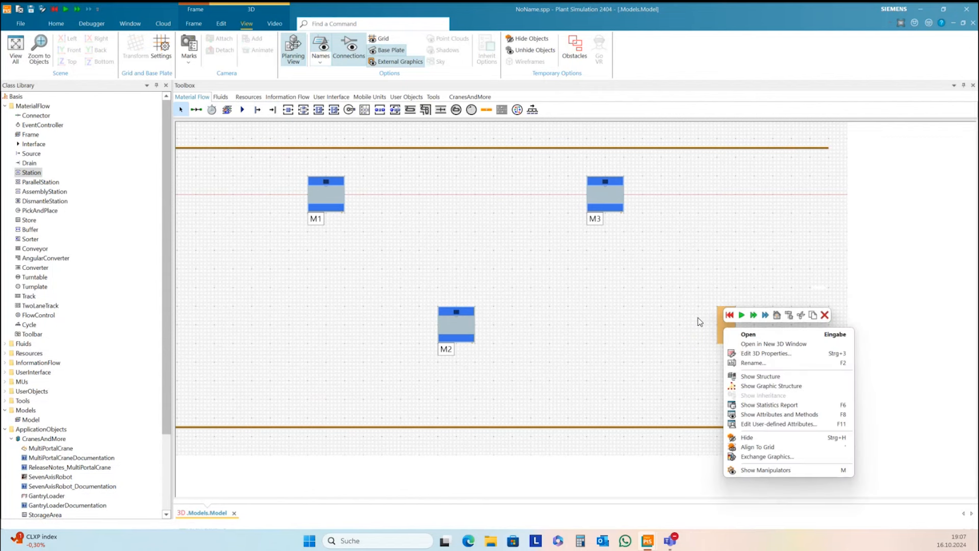
click(752, 352)
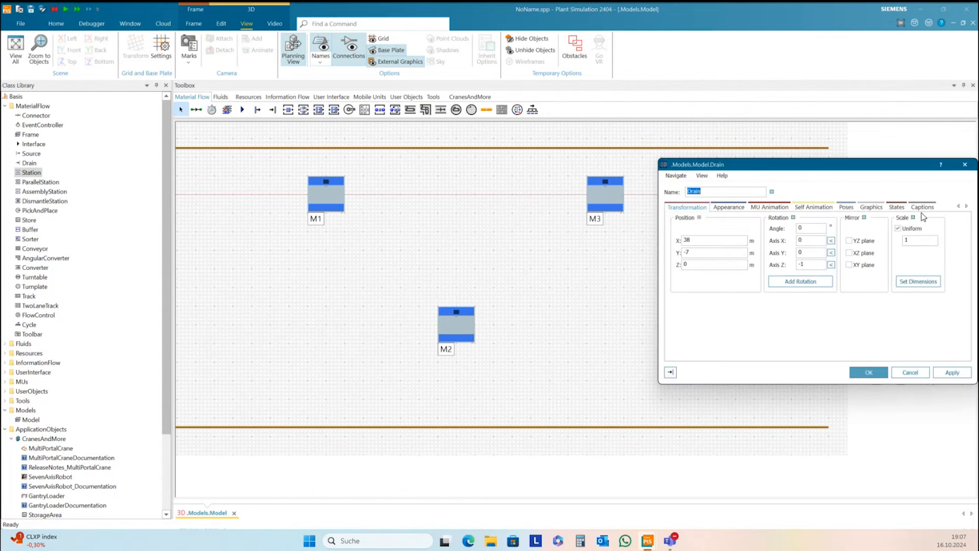
click(922, 208)
click(697, 218)
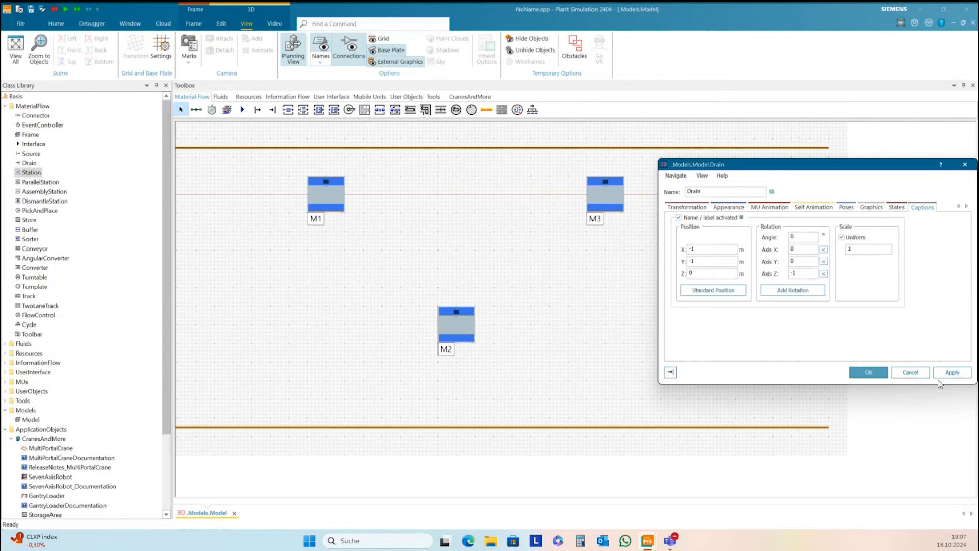
click(869, 372)
- Set M1's processing time to a Uniform distribution with bounds 5:00, 20:00
drag(559, 357, 713, 339)
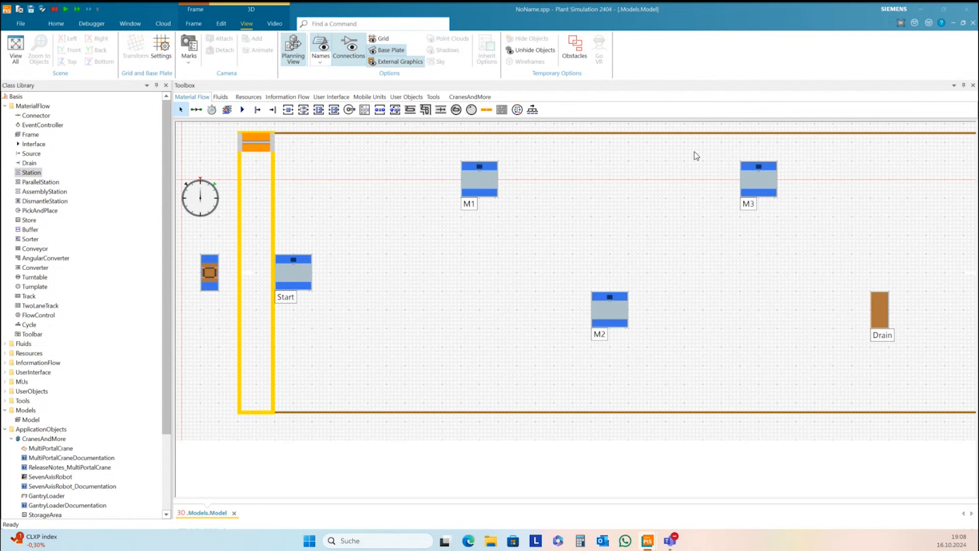
click(465, 183)
double_click(465, 182)
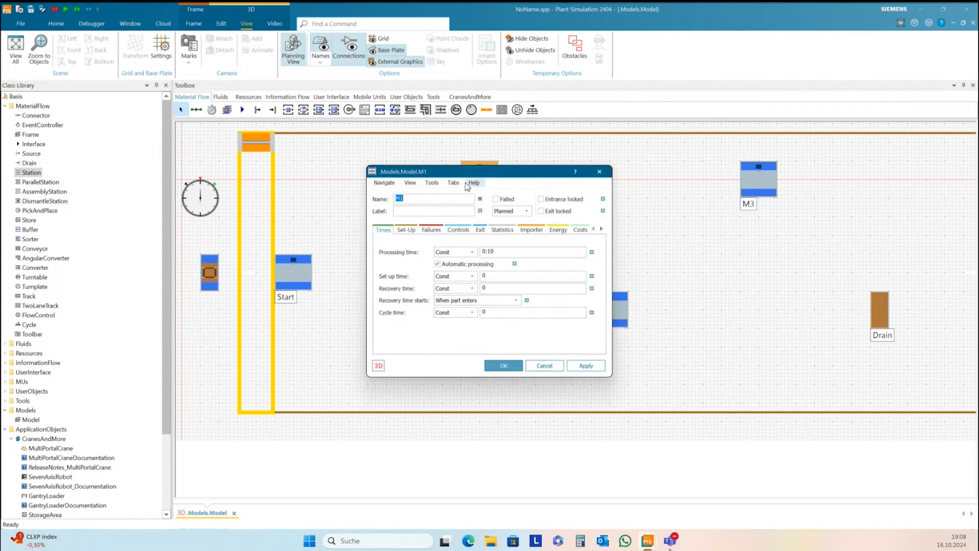
drag(510, 172, 512, 252)
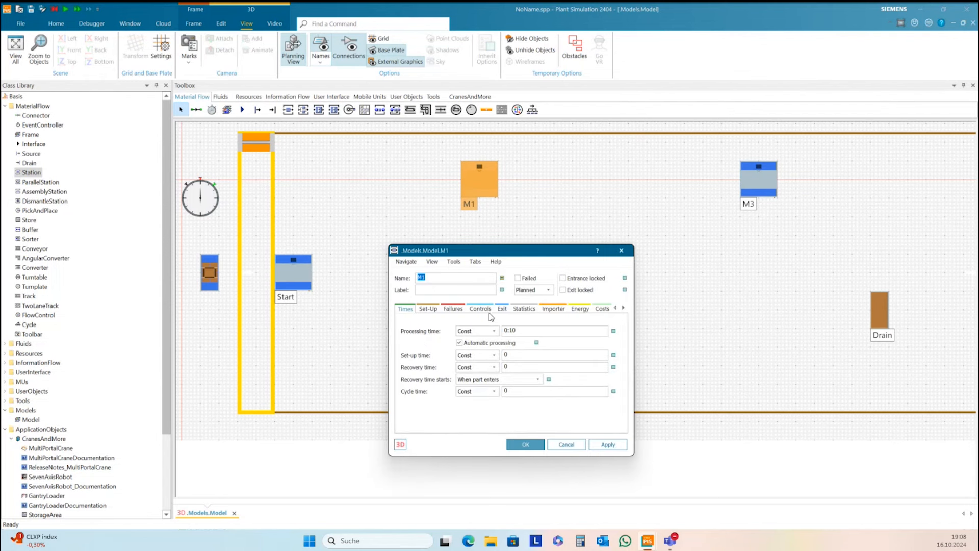
click(488, 332)
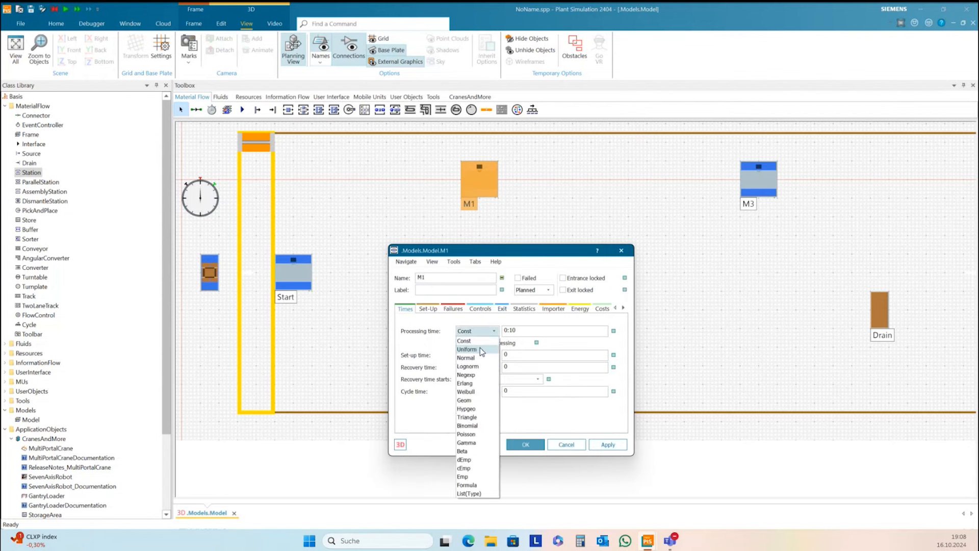
click(480, 349)
key(Tab)
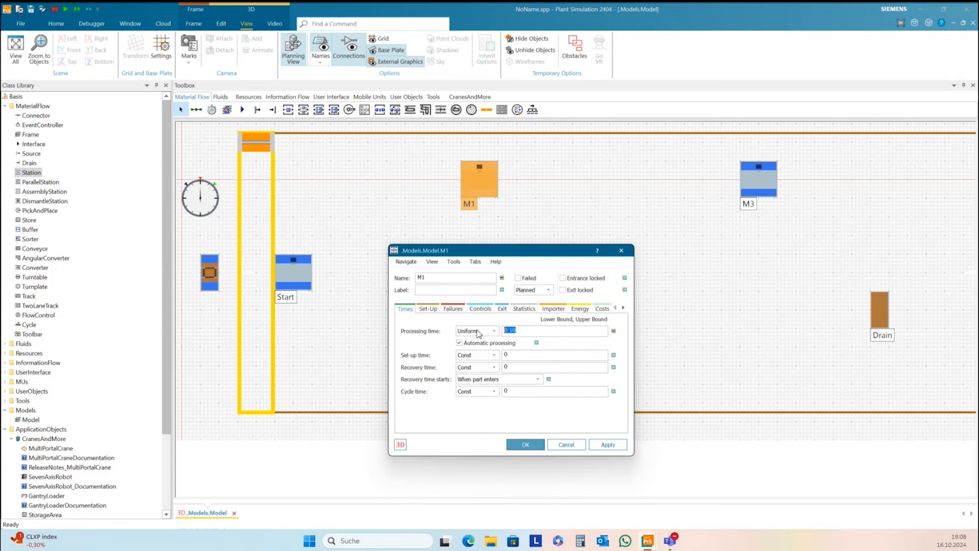
text(5:00,20:00)
click(608, 444)
triple_click(543, 334)
click(606, 444)
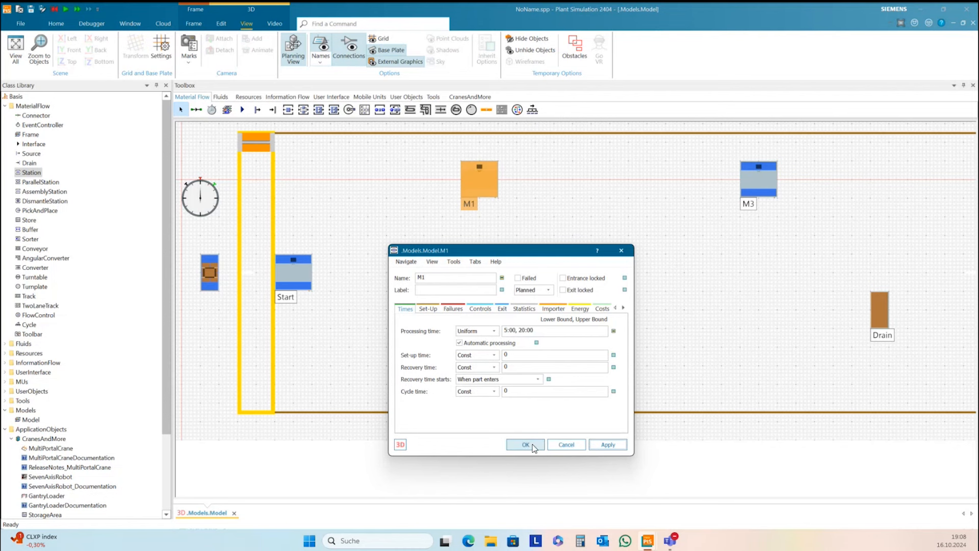
click(532, 447)
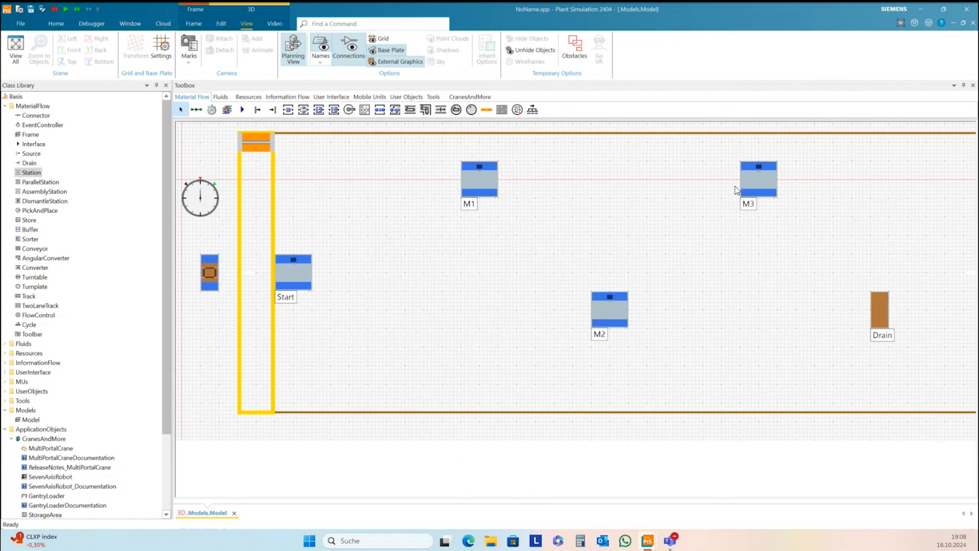
- Set M2's processing time to a Uniform distribution with bounds 5:00, 20:00
double_click(619, 308)
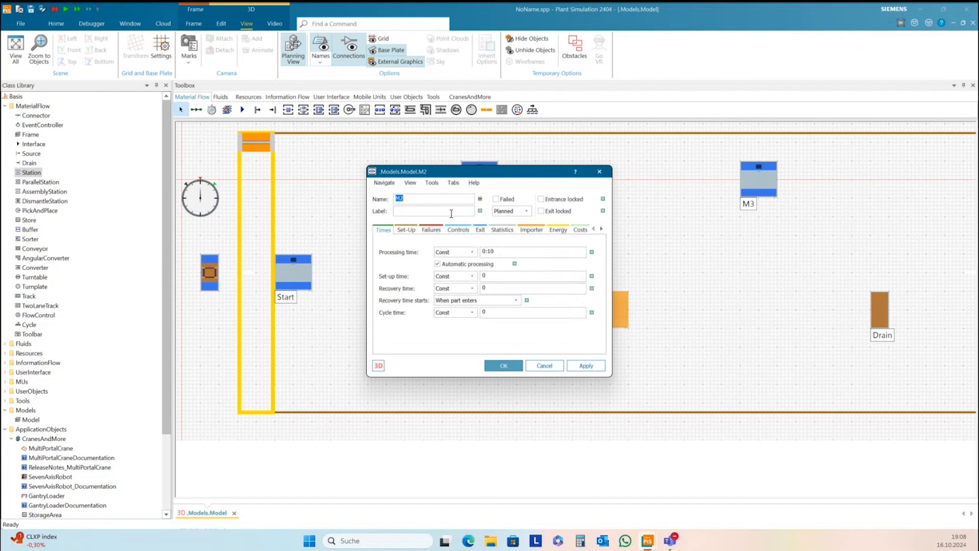
click(470, 254)
click(455, 270)
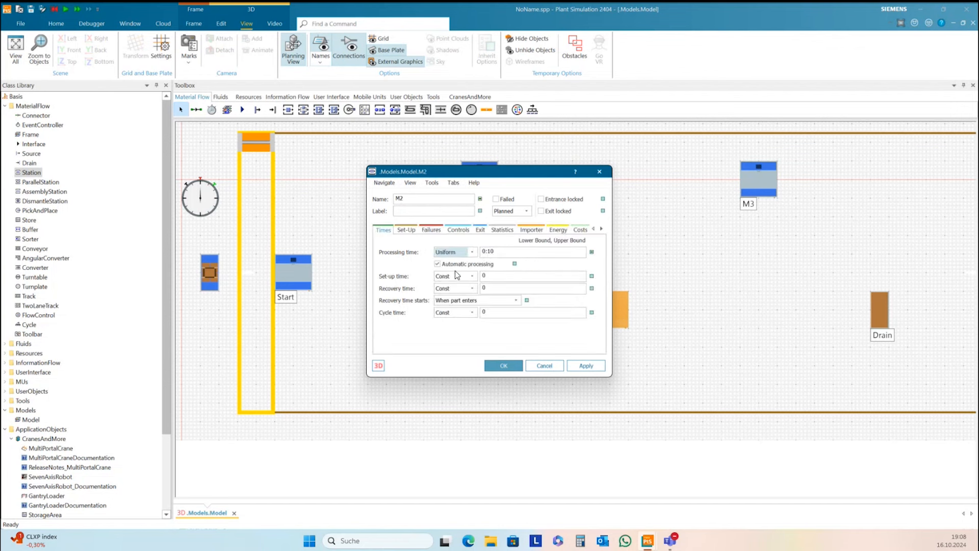
key(Tab)
text(5:00, 20:00)
click(592, 367)
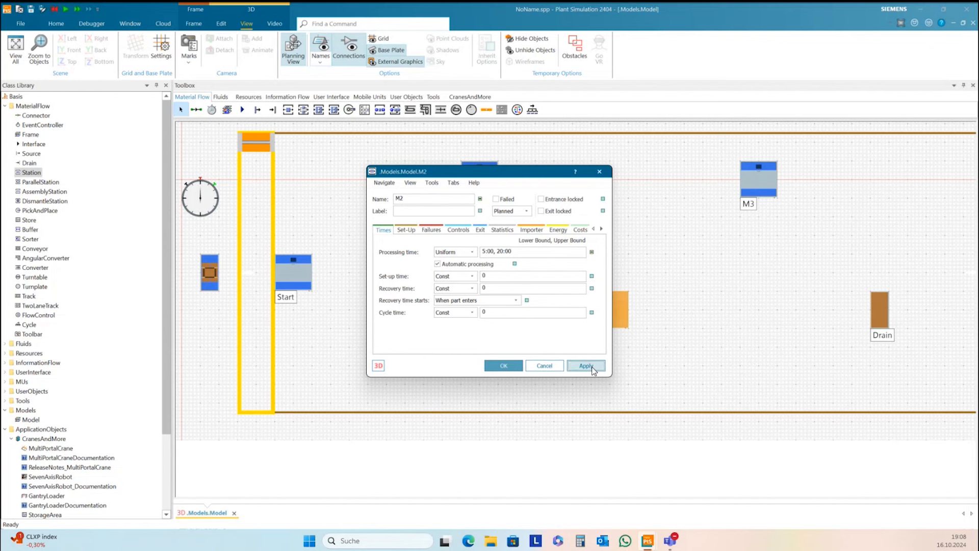
click(503, 365)
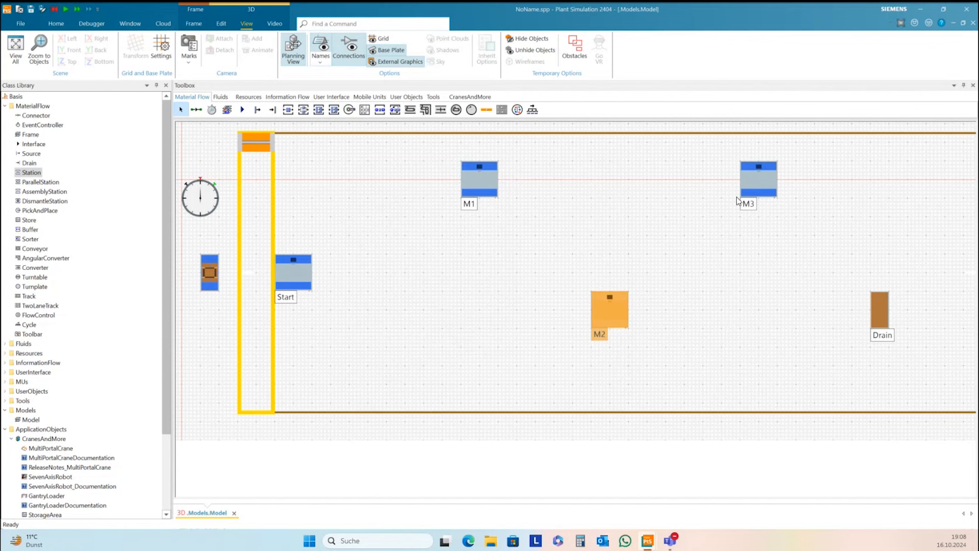
- Set M3's processing time to a Uniform distribution with bounds 5:00, 20:00
double_click(758, 184)
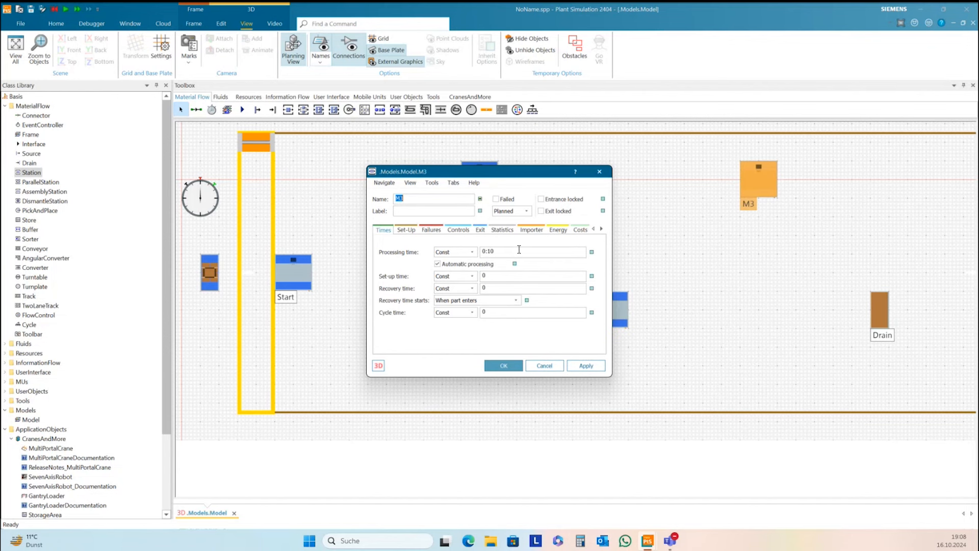
click(462, 253)
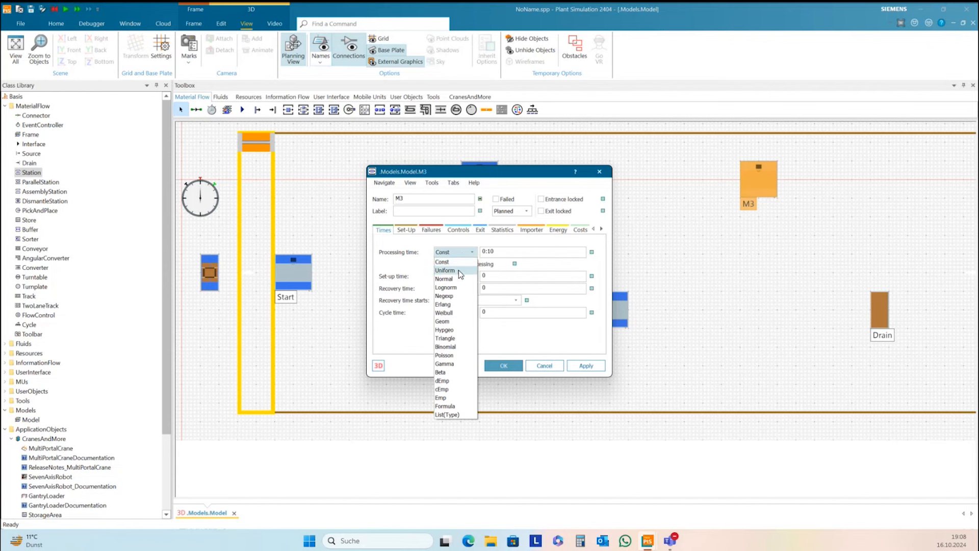
click(458, 270)
key(Tab)
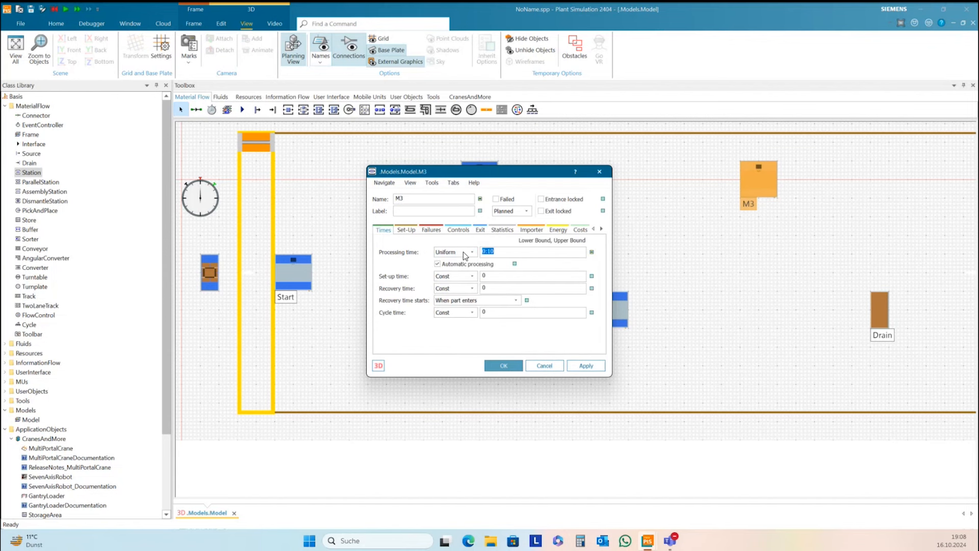
text(5:00, 20:00)
click(586, 365)
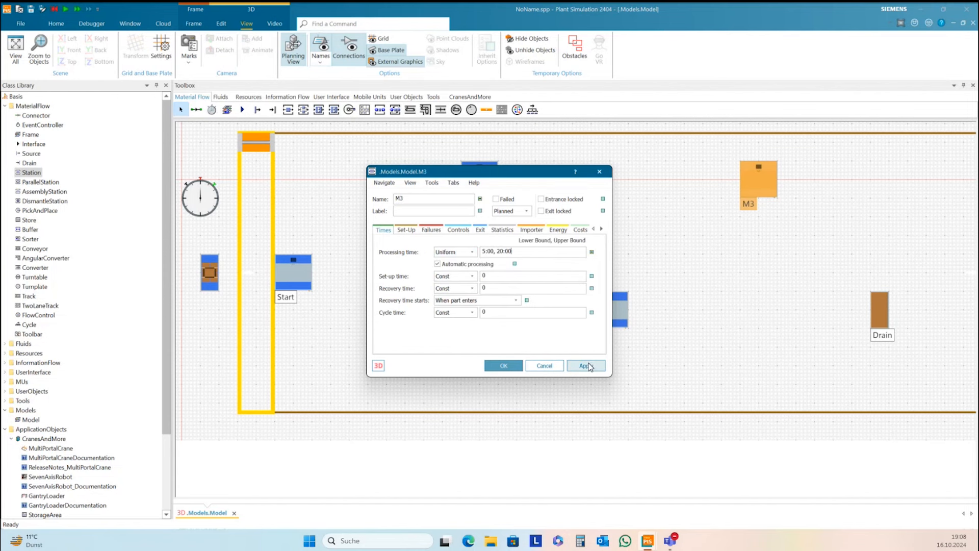
click(491, 366)
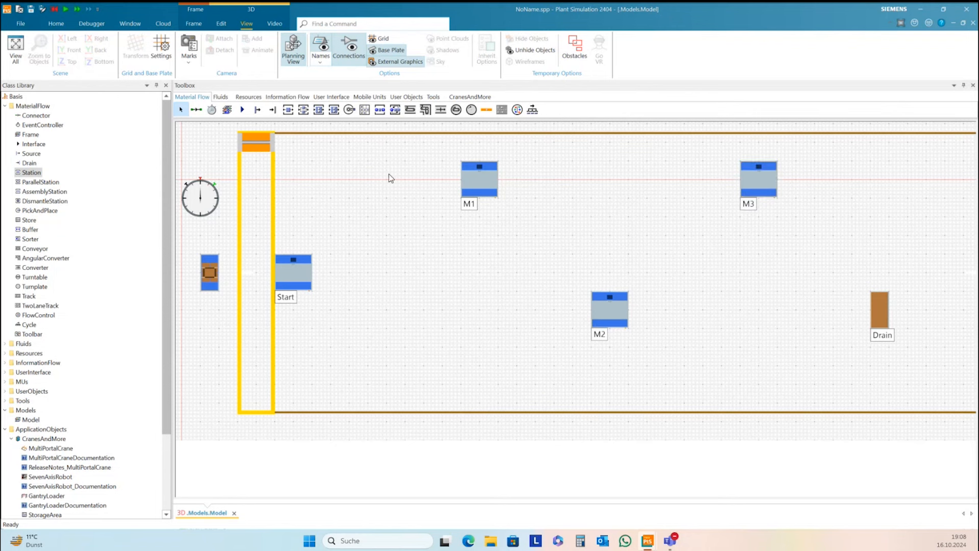
- Connect the Source to the Start station with a Connector
click(196, 109)
click(212, 261)
click(294, 278)
- Insert a DataTable outside the rails, near the crane's starting end above the Start station, and rename it Jobs
drag(408, 286, 470, 325)
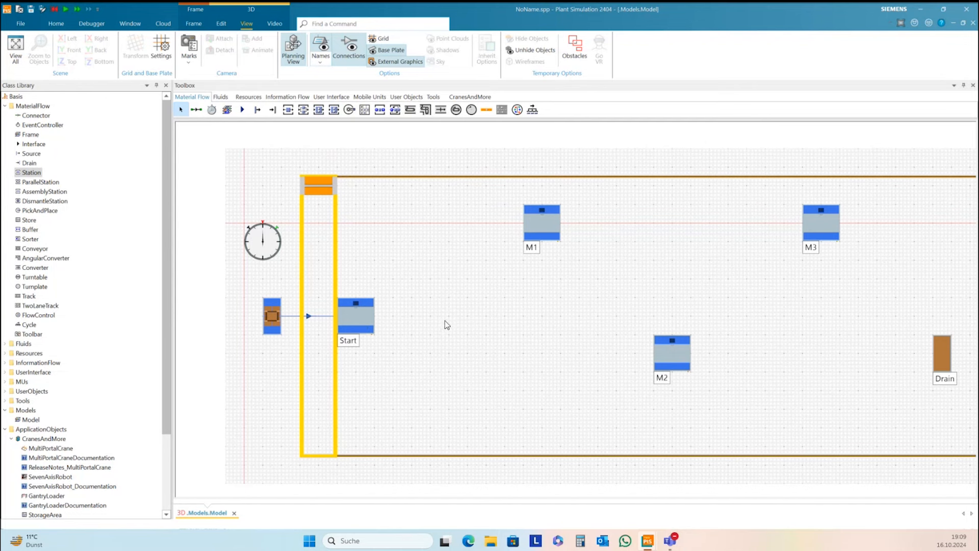
scroll(447, 323, down, 3)
drag(484, 327, 473, 339)
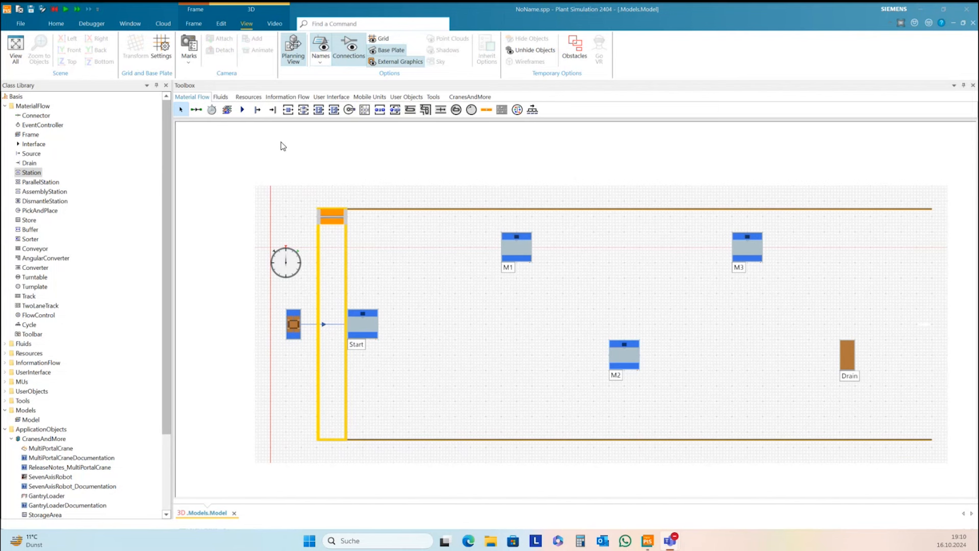
click(287, 97)
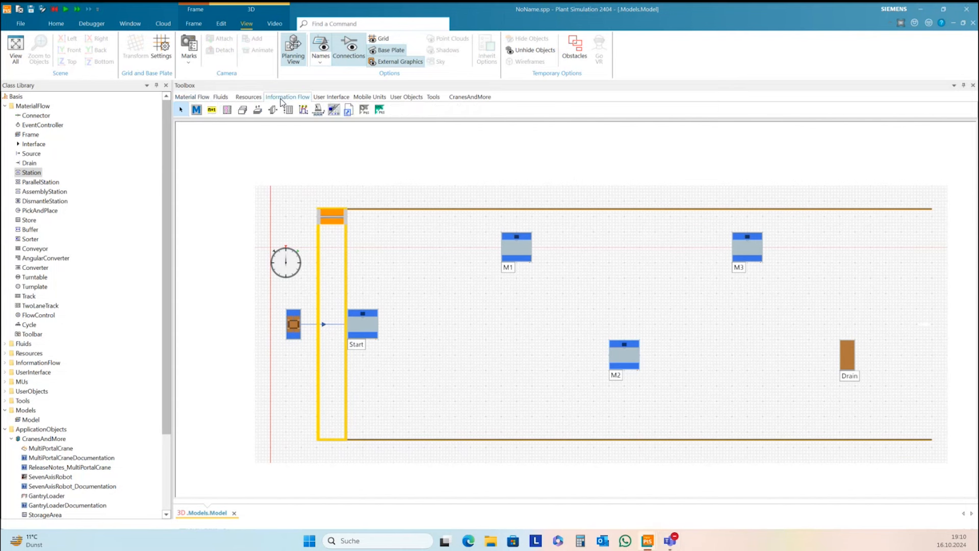
drag(227, 112, 368, 191)
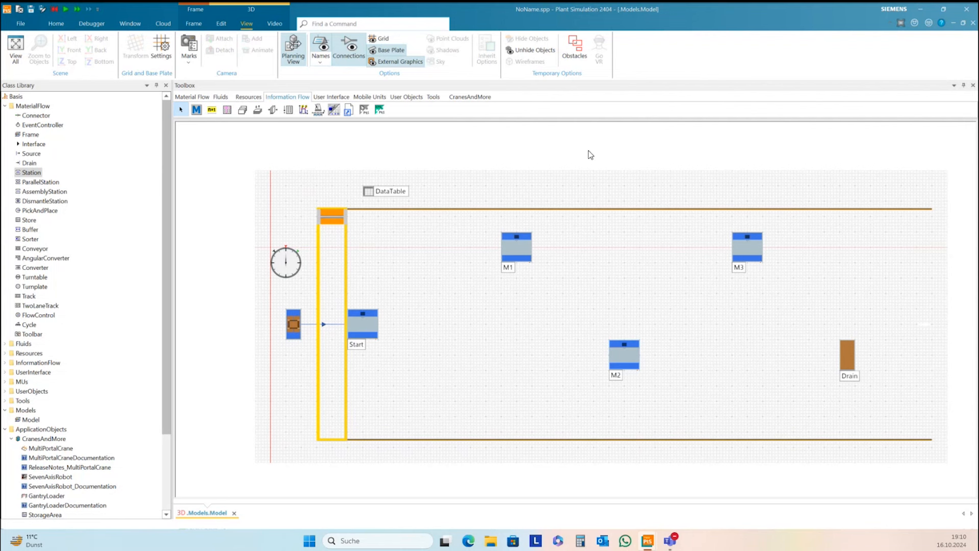
right_click(380, 189)
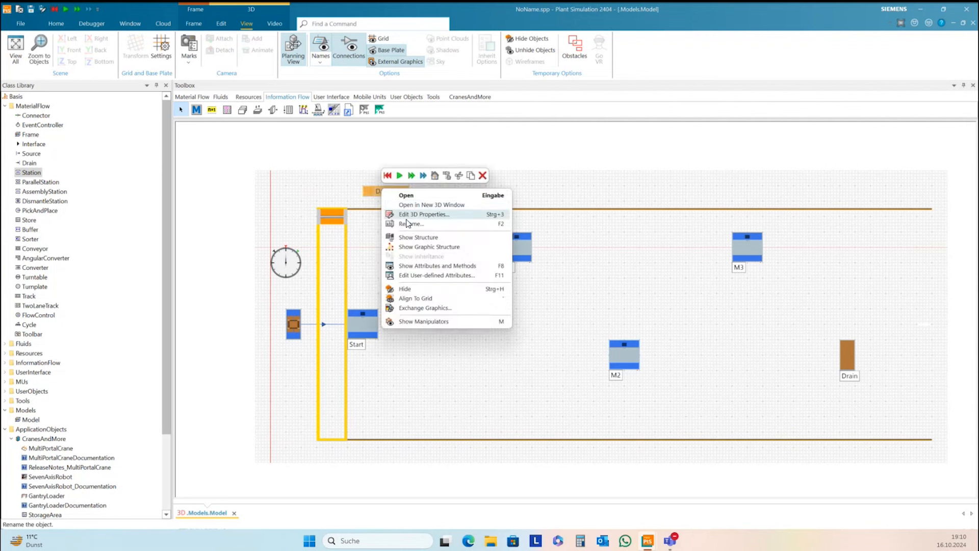
click(411, 224)
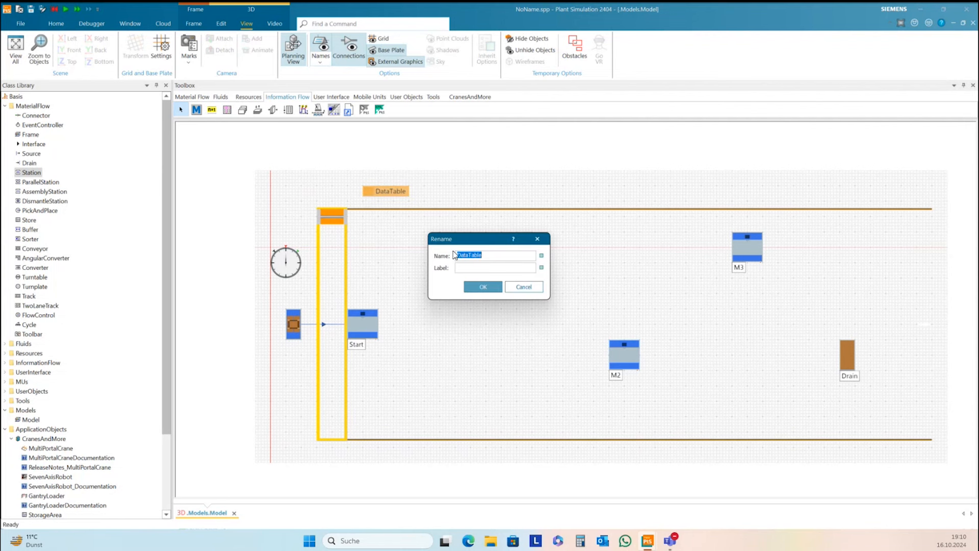
text(Jobs)
click(482, 286)
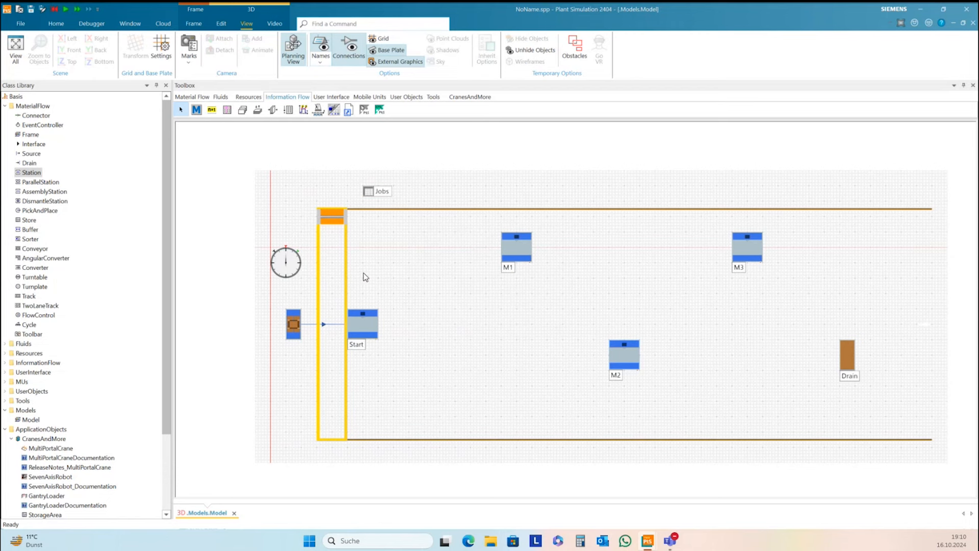
- Set the data type of columns 1 and 2 in the Jobs table to Object
double_click(373, 196)
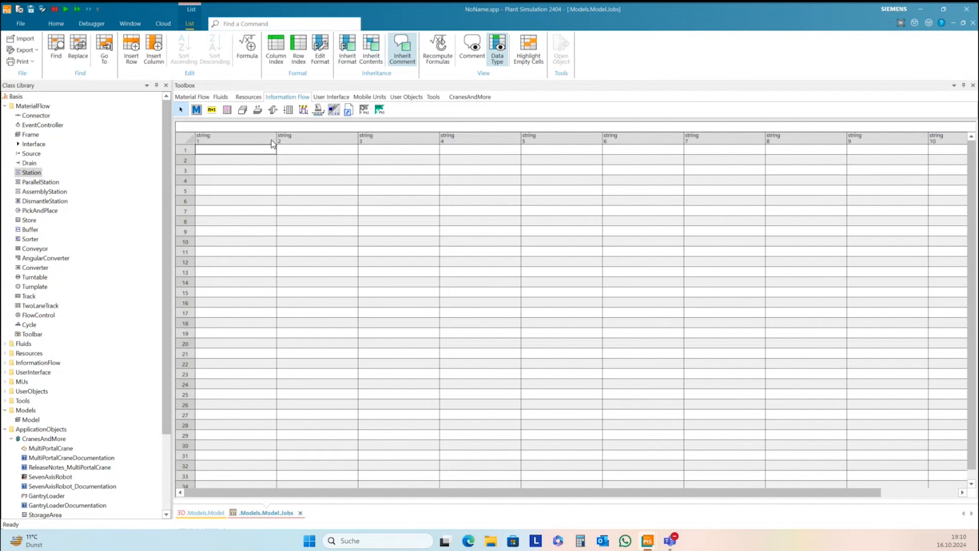
click(247, 136)
shift+click(288, 136)
right_click(288, 138)
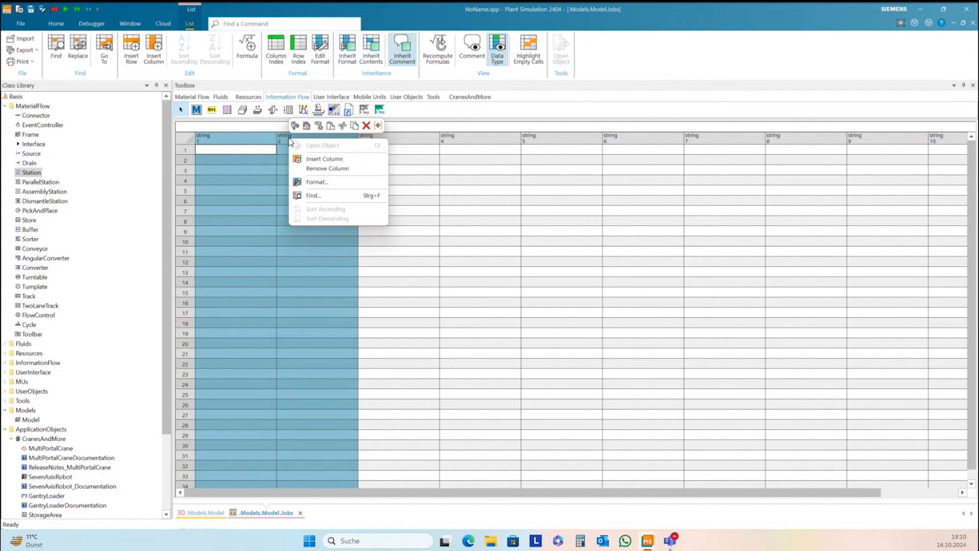
click(334, 182)
click(565, 272)
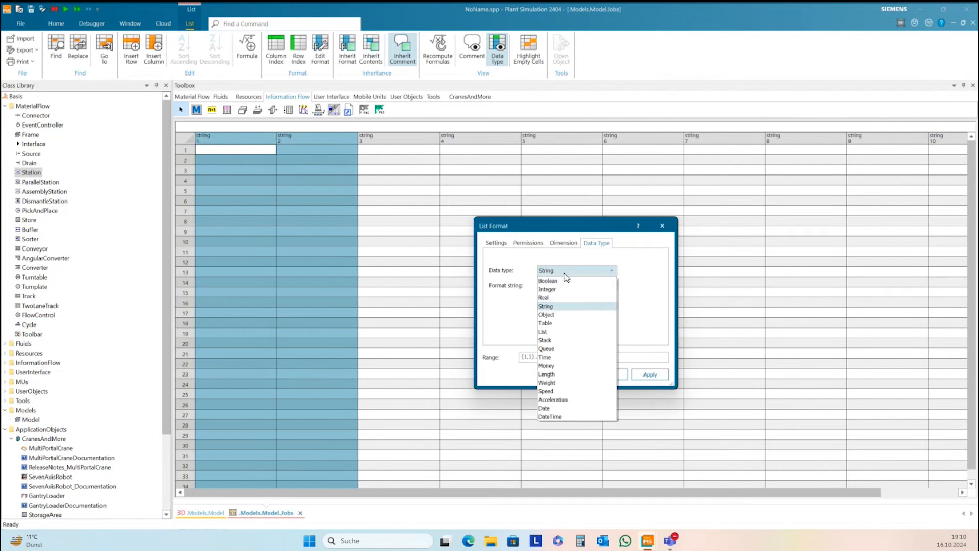
click(546, 314)
click(649, 375)
click(567, 375)
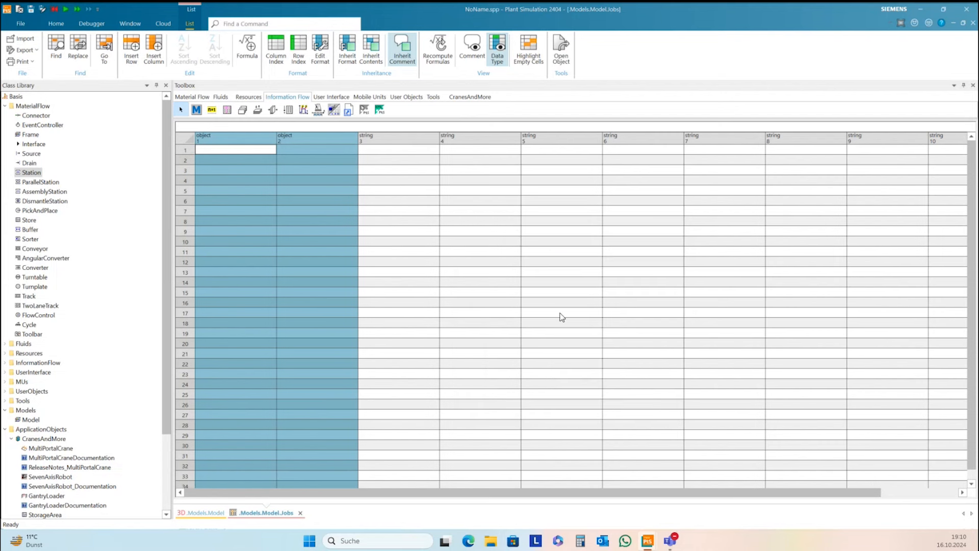
- Activate the column index of the Jobs table, name columns 1 and 2 "from" and "to", and close the table
click(276, 48)
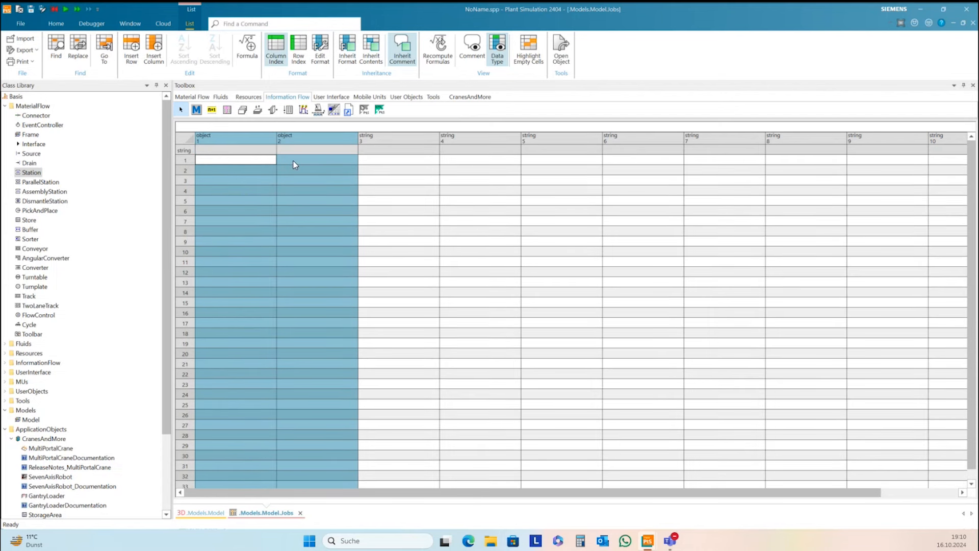
click(239, 151)
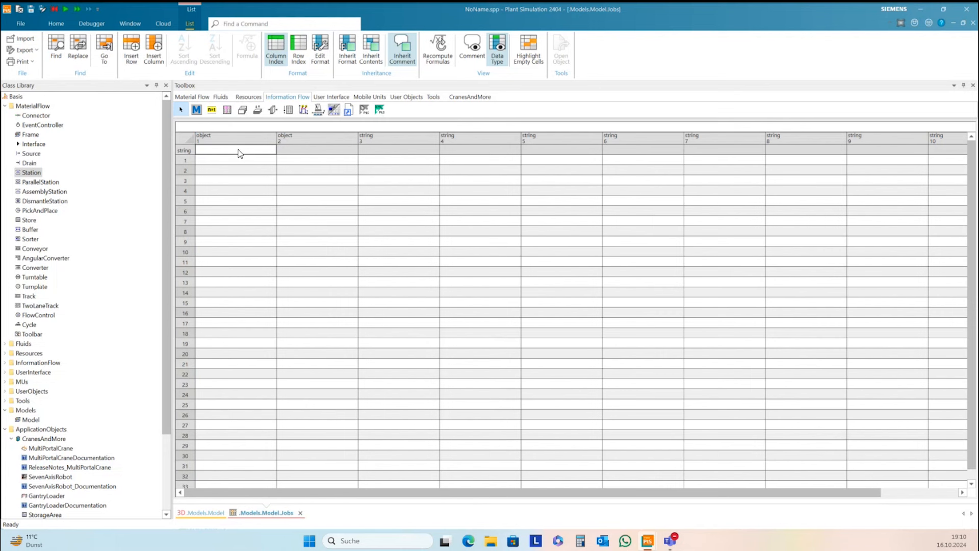
text(from)
click(294, 152)
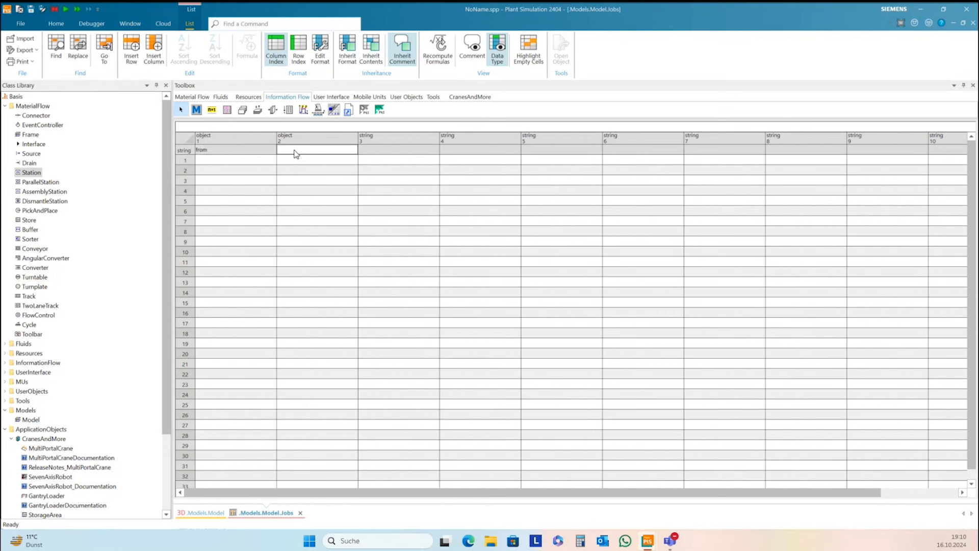
text(to)
click(288, 184)
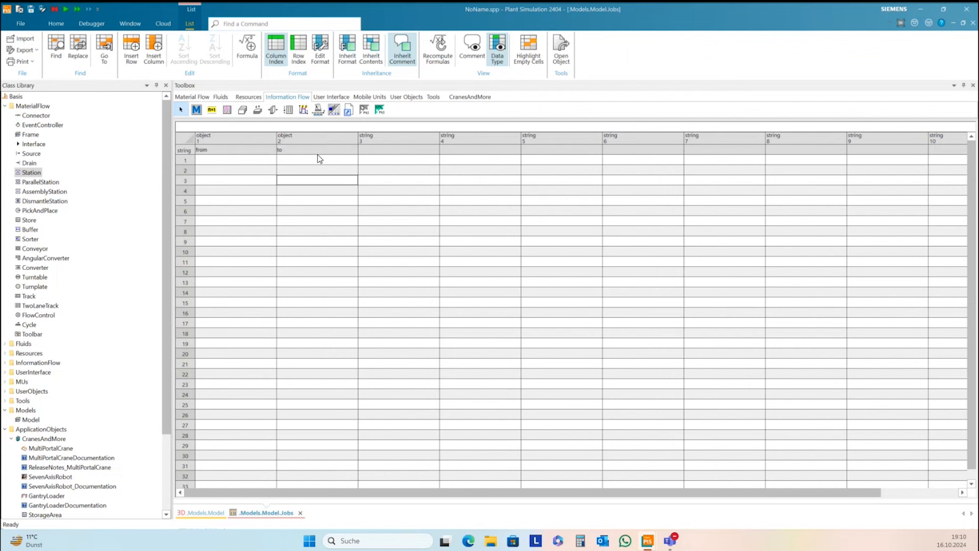
click(320, 161)
click(236, 162)
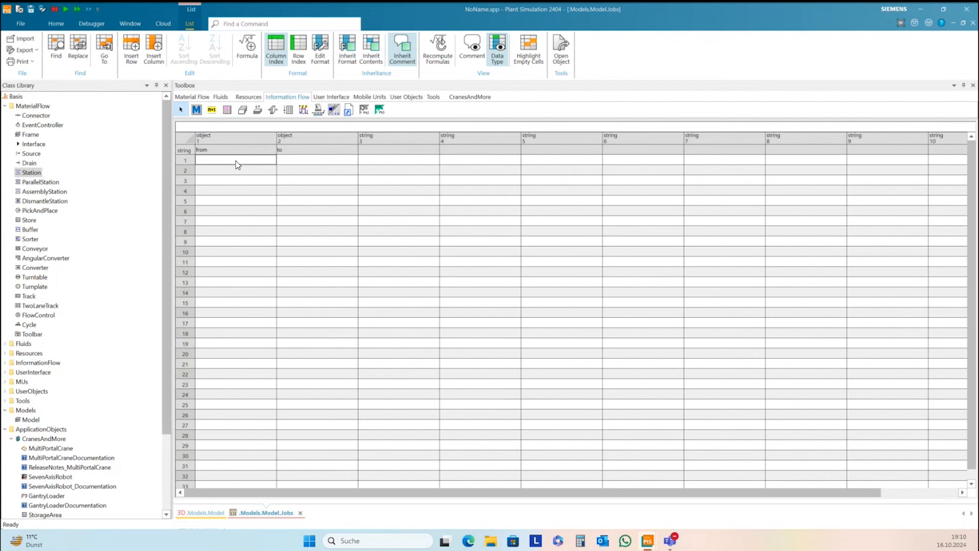
click(283, 163)
click(973, 24)
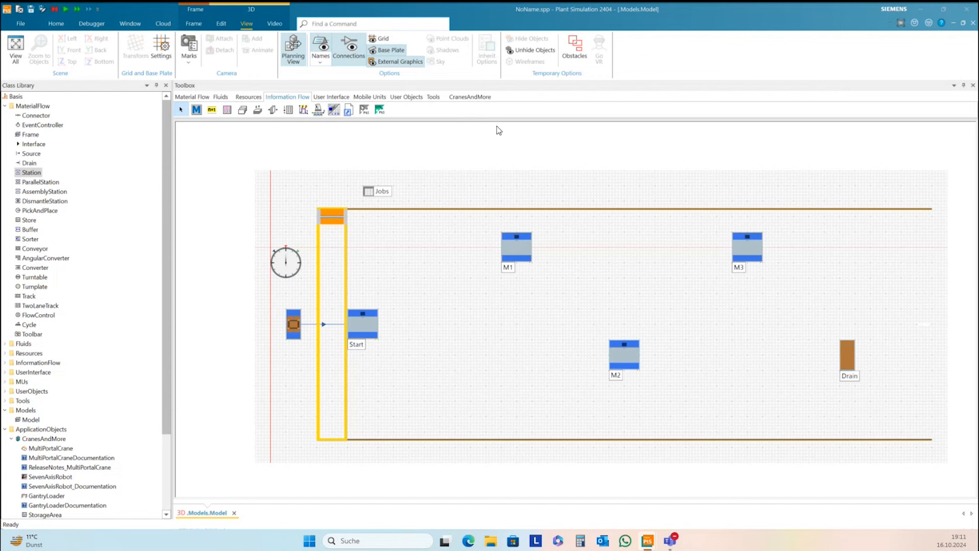
- Insert a Method beside the Jobs table and rename it addJob
drag(198, 115, 428, 190)
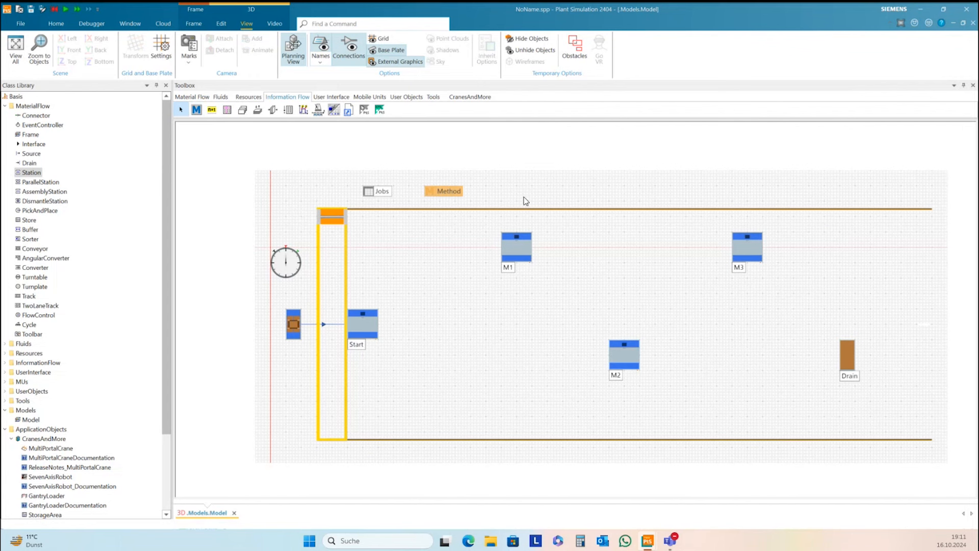
right_click(453, 194)
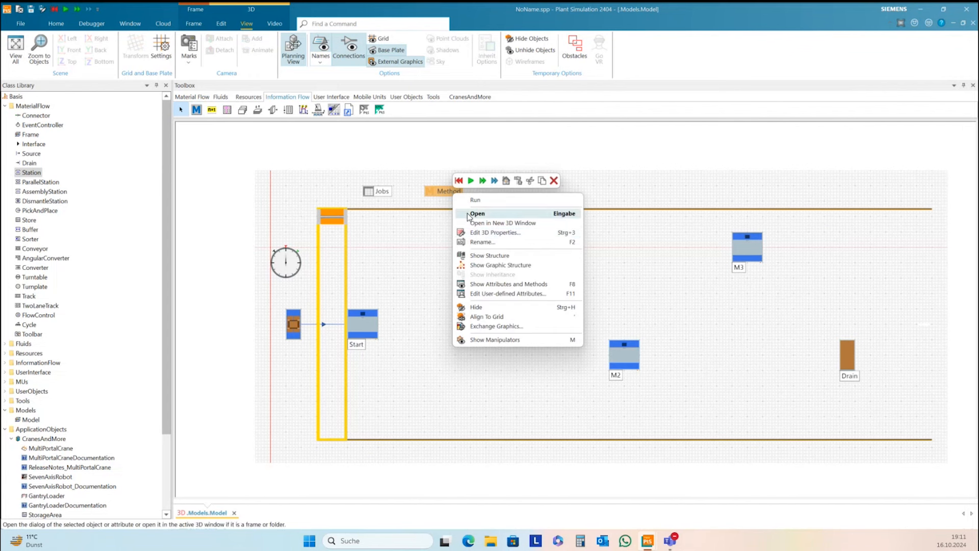
click(481, 242)
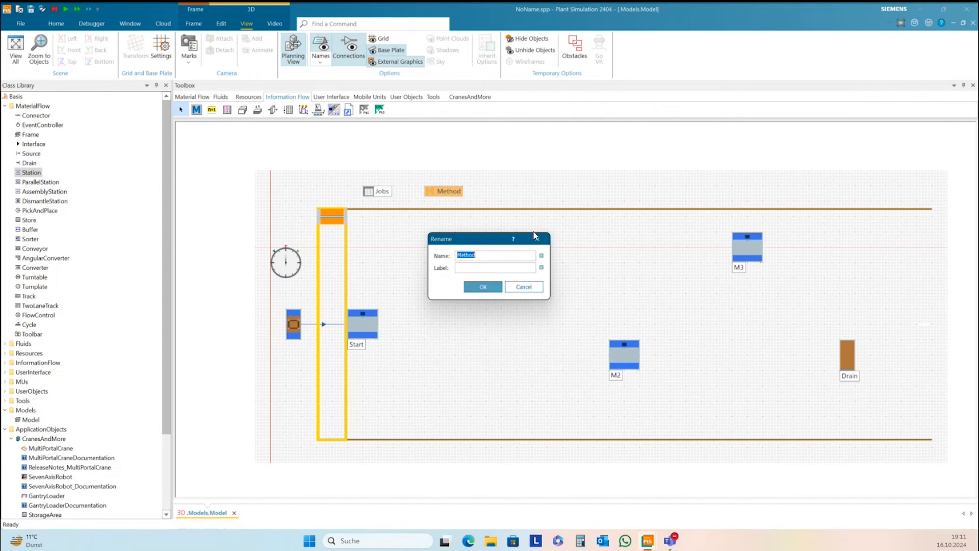
text(addJob)
click(485, 289)
click(493, 190)
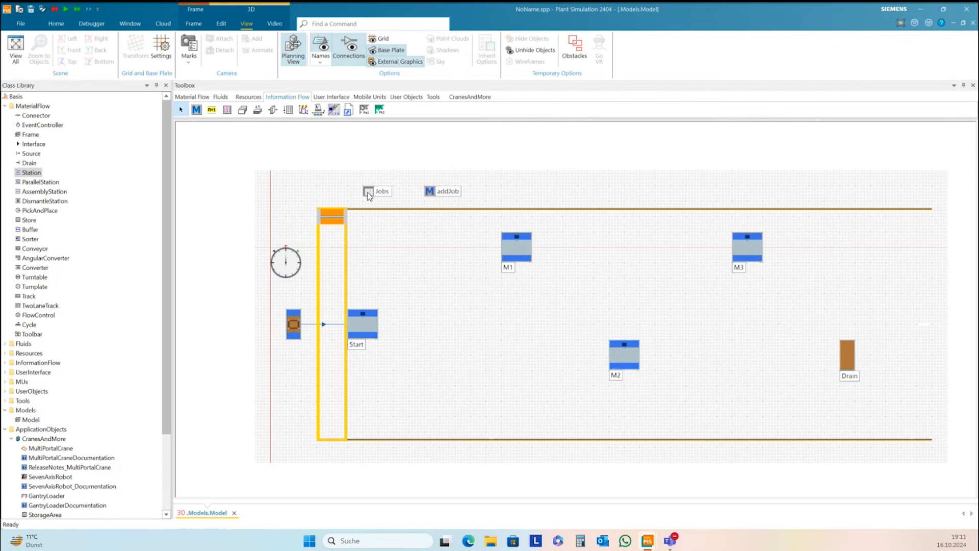
- Declare the parameters of the addJob method with the line "param source:object,destination:object"
double_click(430, 191)
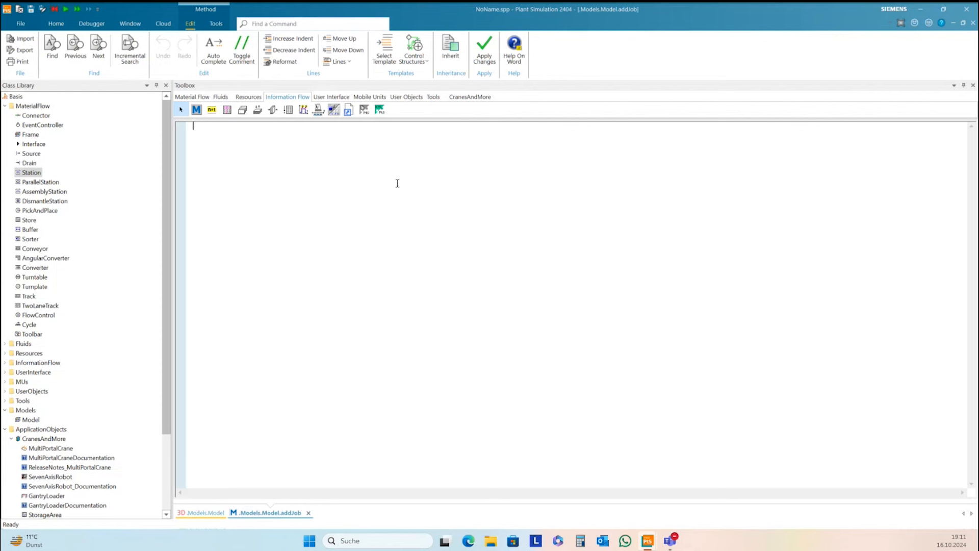
text(param)
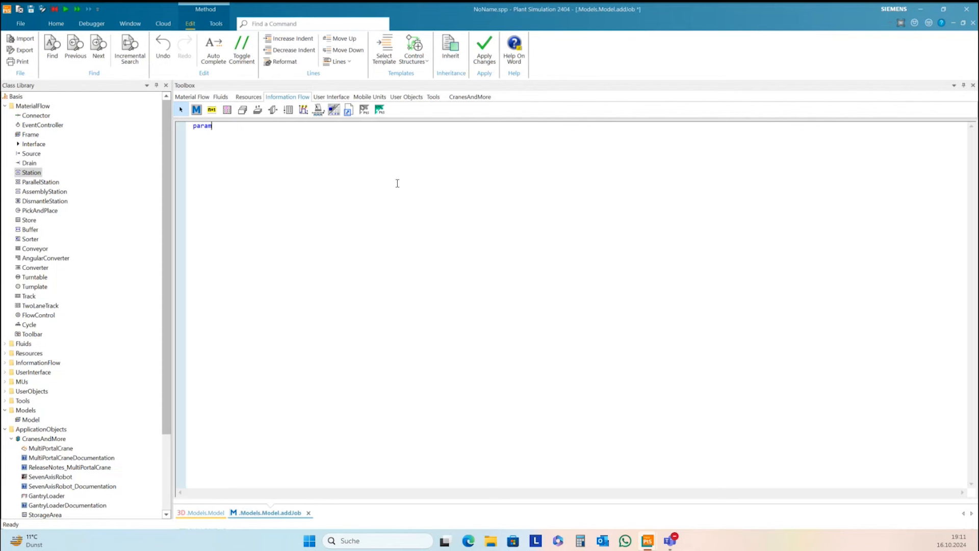
scroll(407, 177, up, 4)
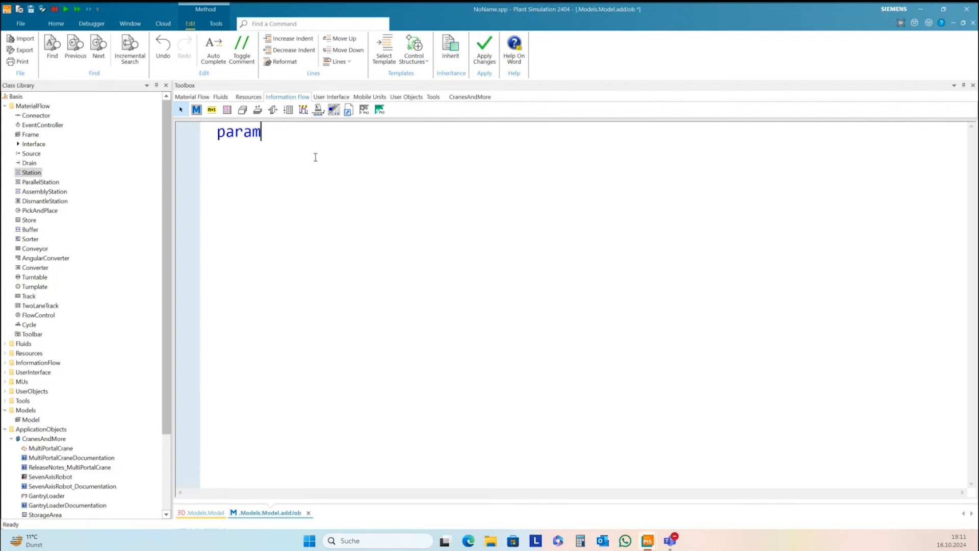
text(source:object,destination)
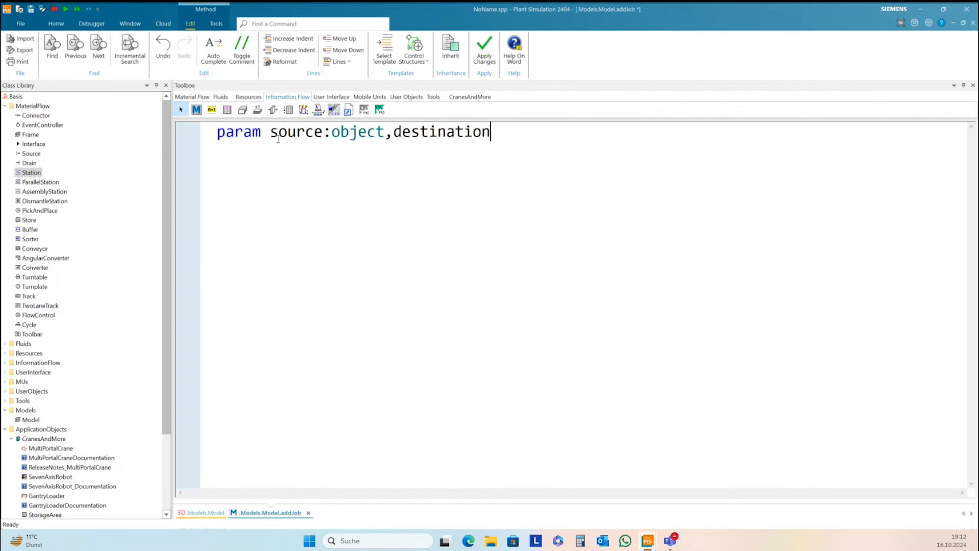
text(:object)
key(Return)
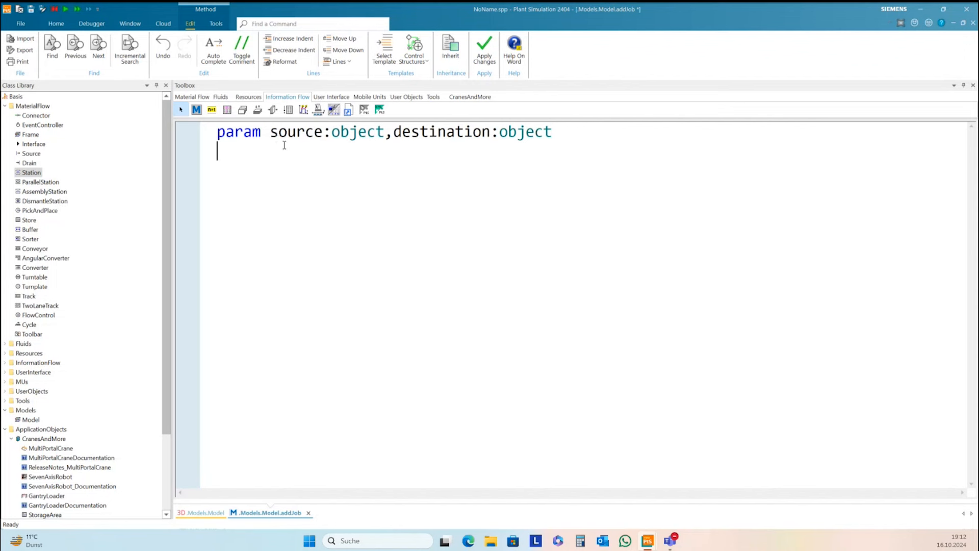
- Add the line "jobs.writeRow(1,jobs.yDim+1,source,destination)" to the addJob method, apply the changes and close the method
text(jobs.writeRow()
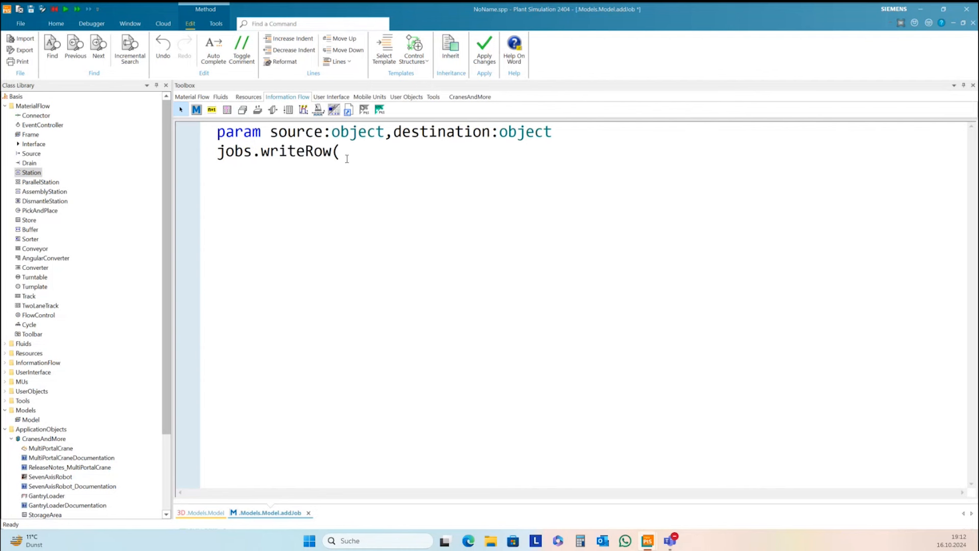
text(1,)
text(jobs.yDim+1,)
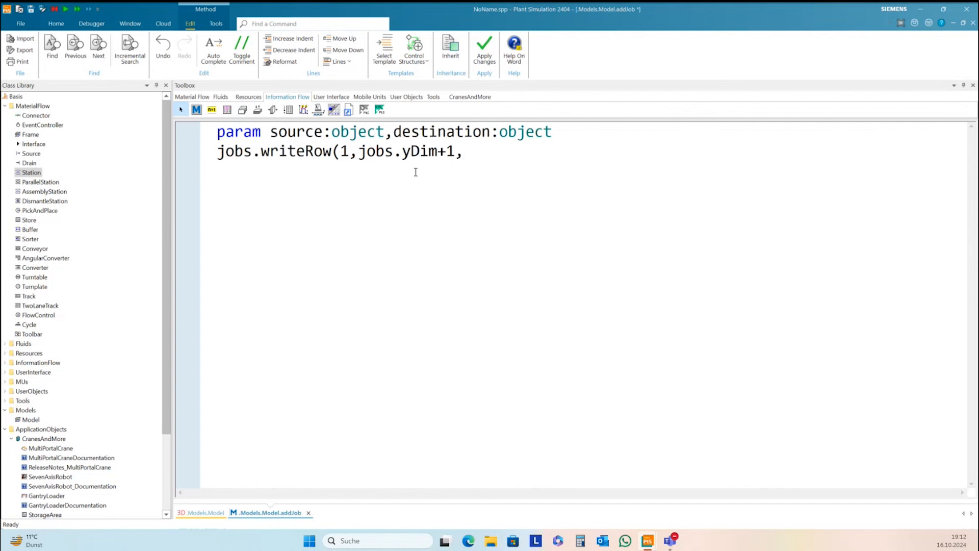
text(source,destination))
click(478, 48)
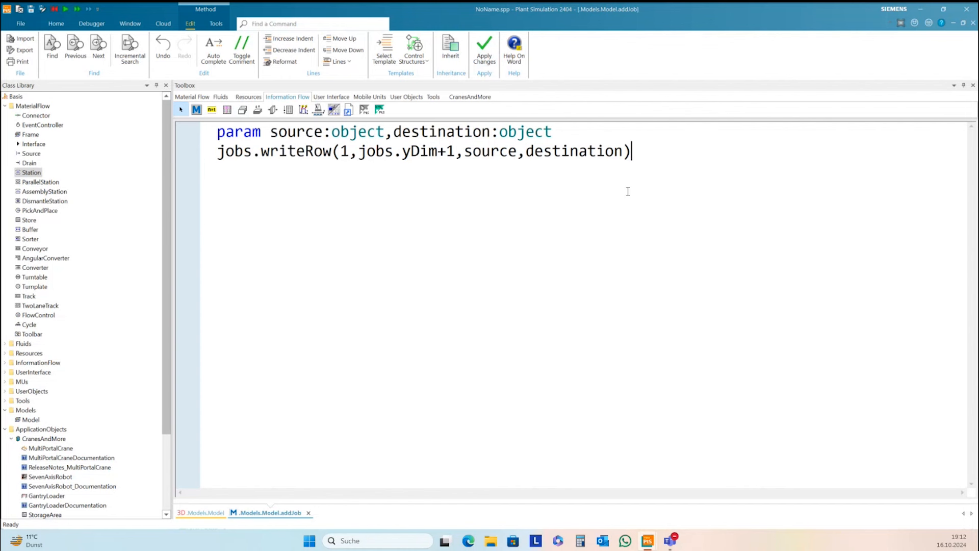
key(Left)
click(639, 161)
click(972, 24)
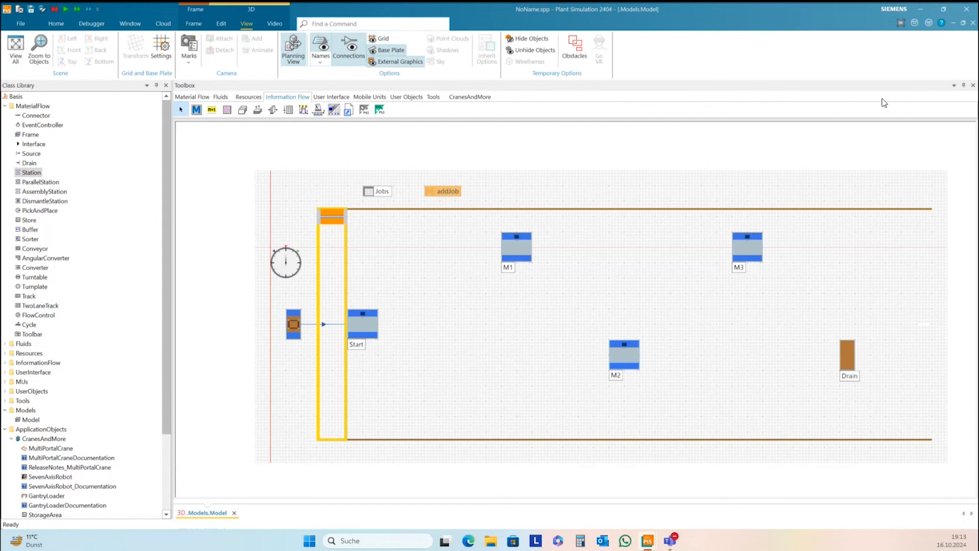
- Insert a Method beside addJob in the model and rename it doJob
click(496, 187)
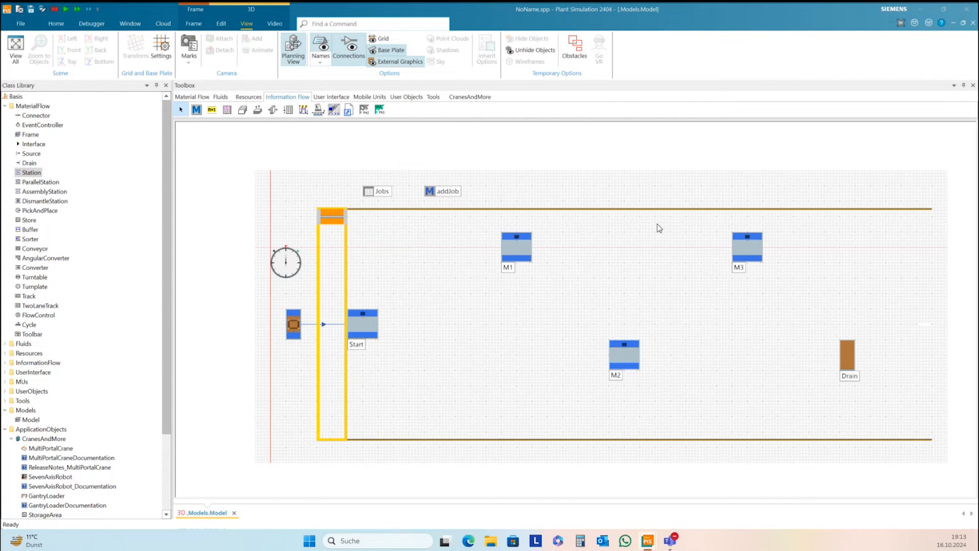
click(197, 111)
click(474, 190)
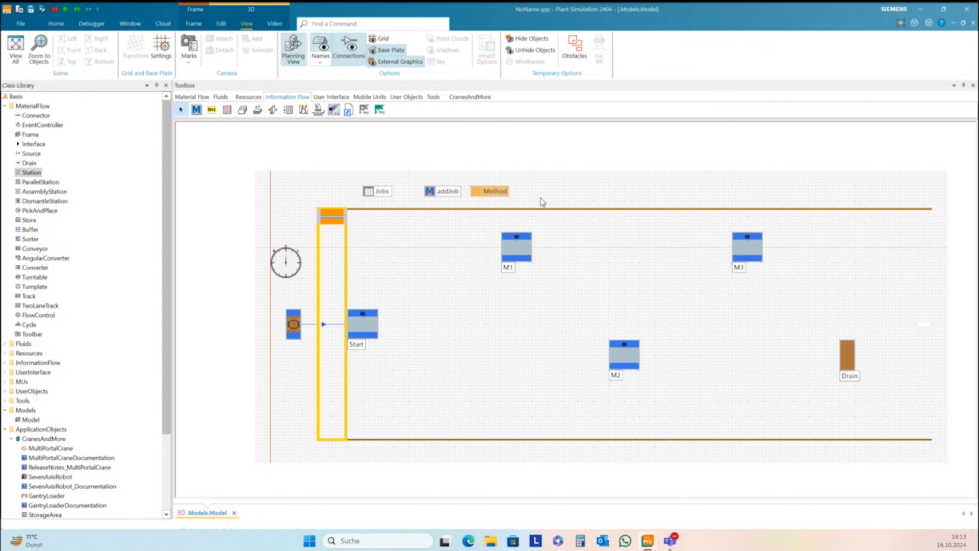
right_click(494, 195)
click(515, 243)
drag(482, 256, 443, 255)
text(doJob)
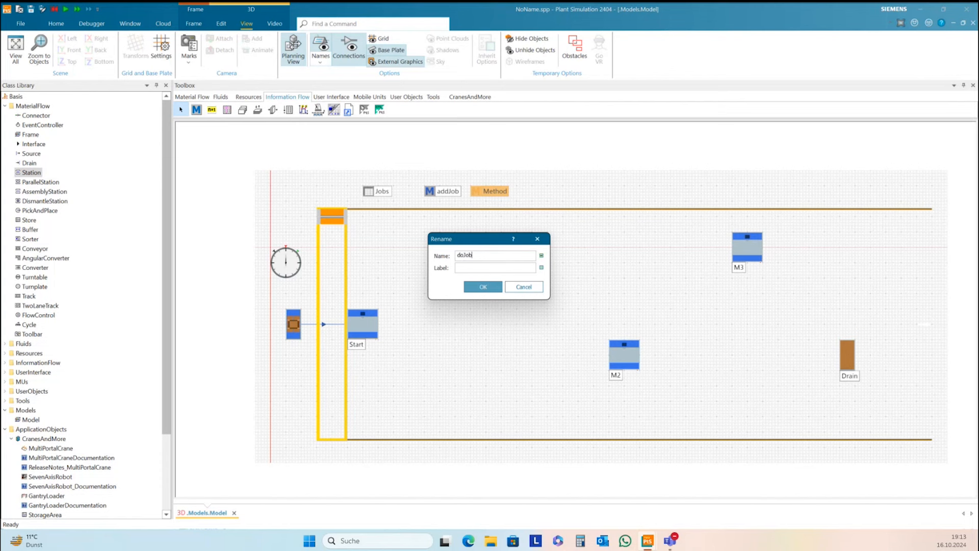
click(488, 287)
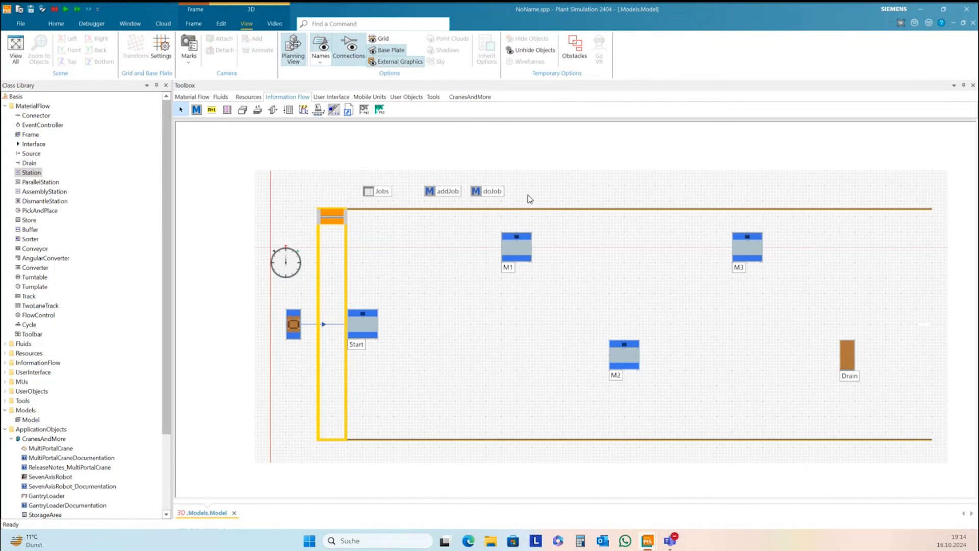
- Insert another Method beside doJob and rename it init
click(197, 110)
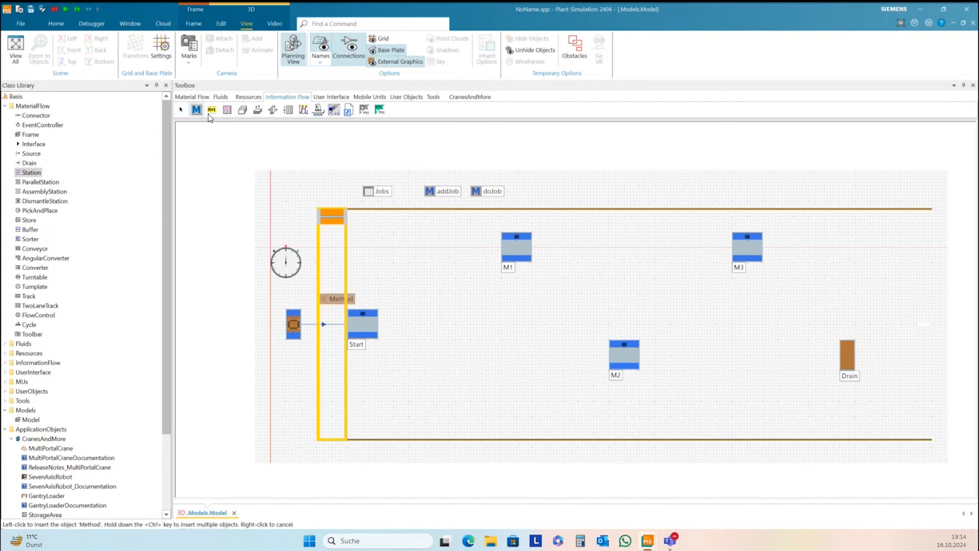
click(518, 190)
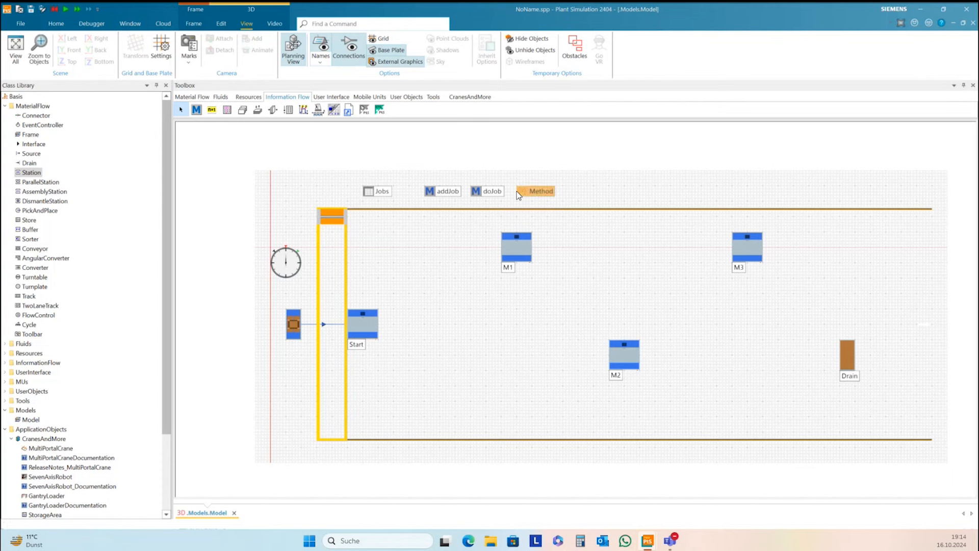
right_click(544, 192)
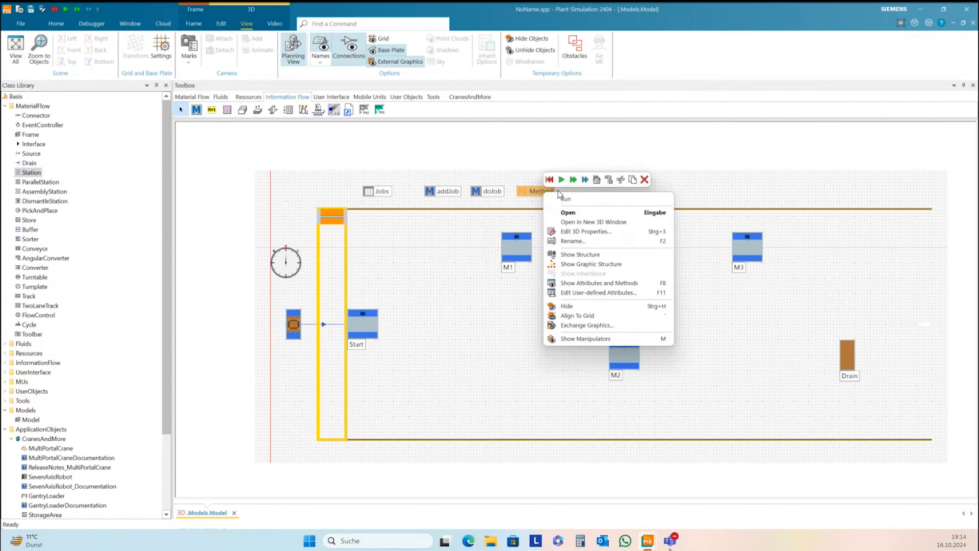
click(575, 240)
text(init)
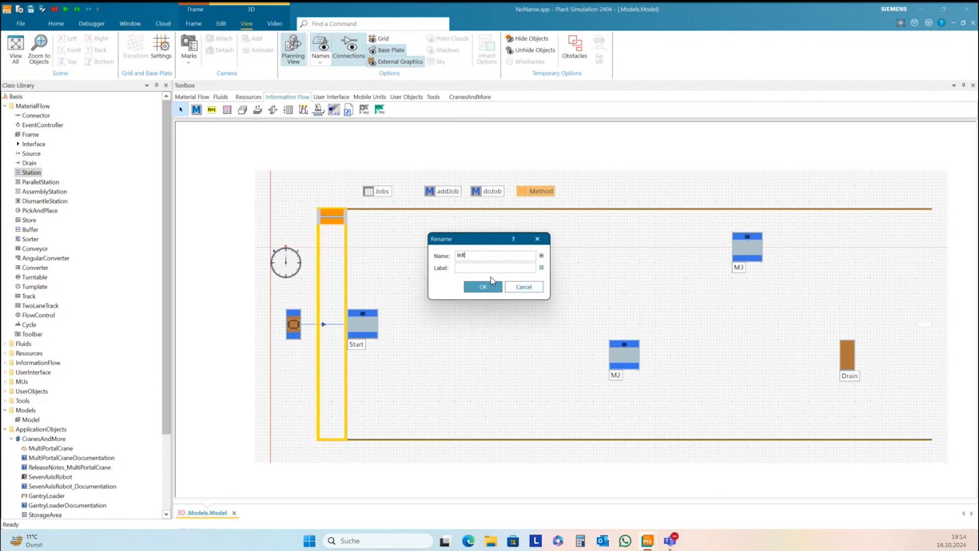
click(469, 288)
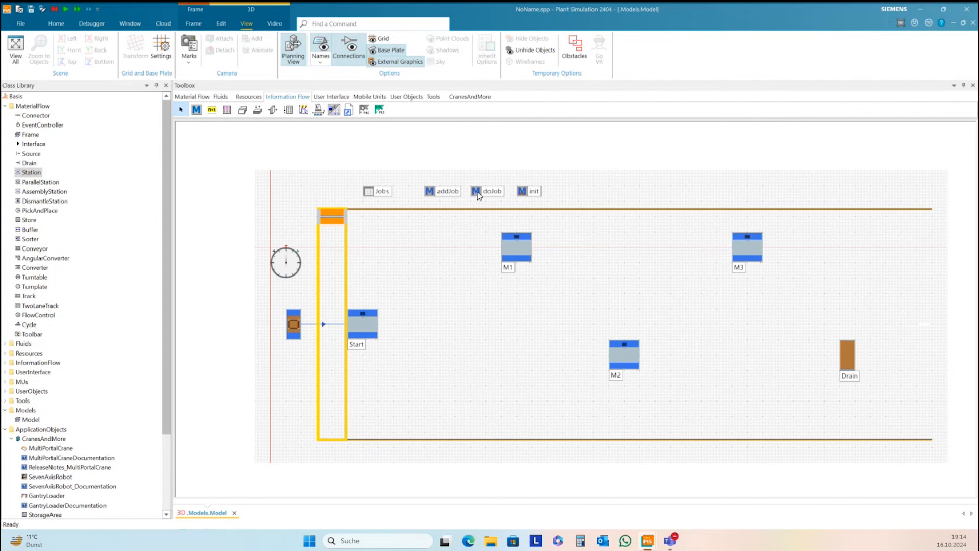
- Open the init method and enter "job.delete" as its first line
double_click(522, 192)
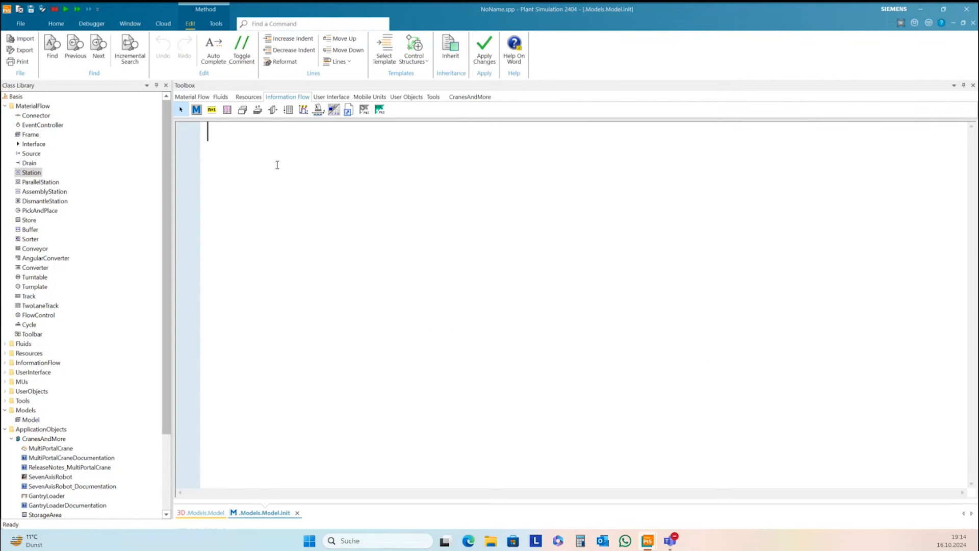
text(job.de)
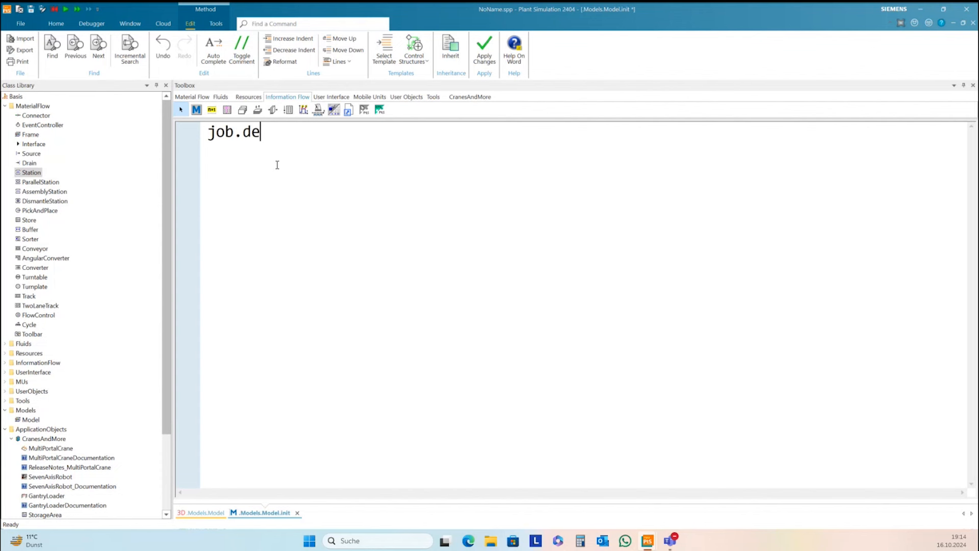
text(lete)
key(Return)
- Add the comment "//call the doJob method for the first time" followed by the line "&doJob.executeNewCallChain"
text(//c)
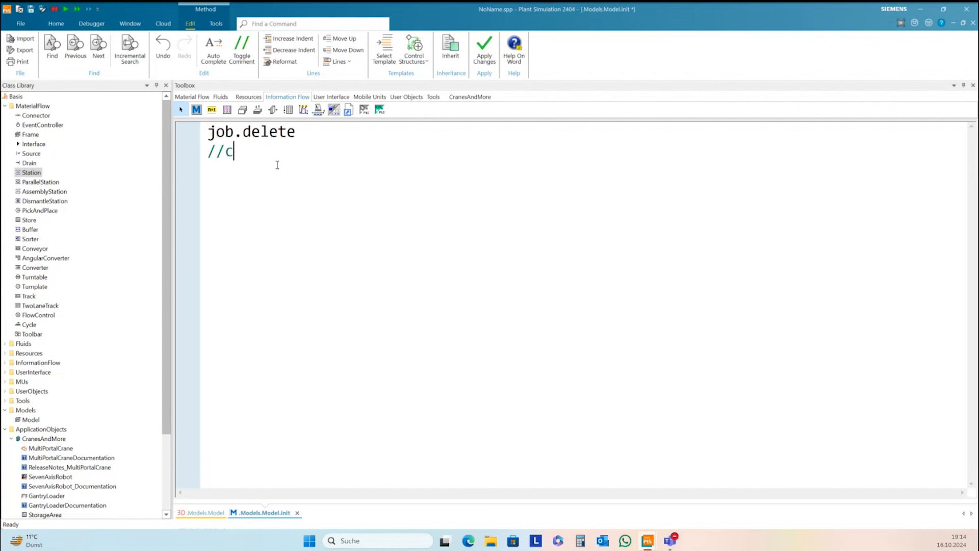
text(all the doJob method for the first time)
key(Return)
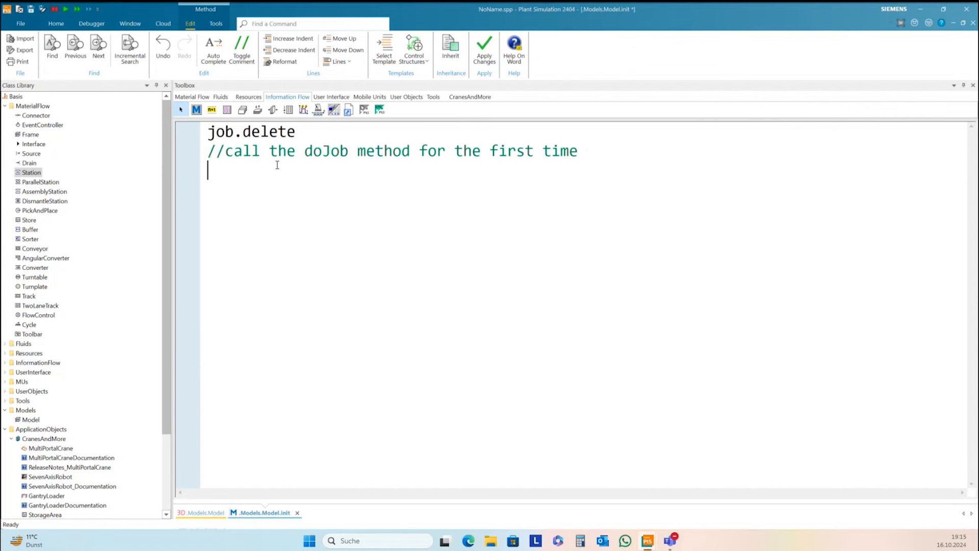
text(&doJob.execute)
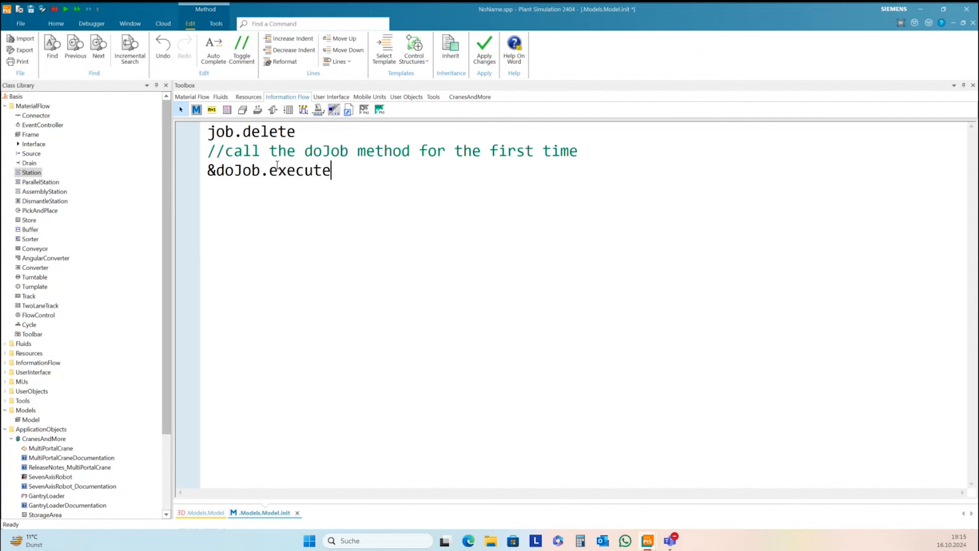
text(NewCallChain()
key(BackSpace)
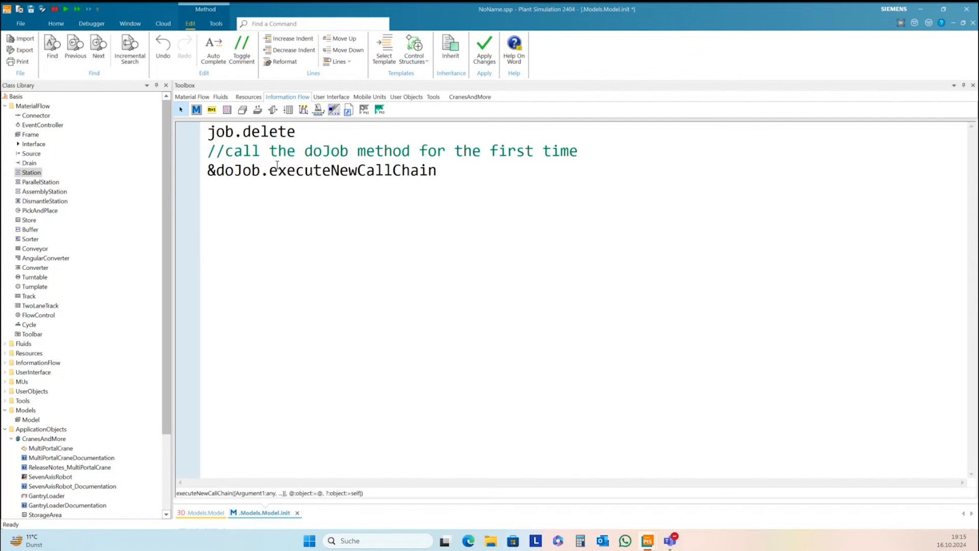
key(Return)
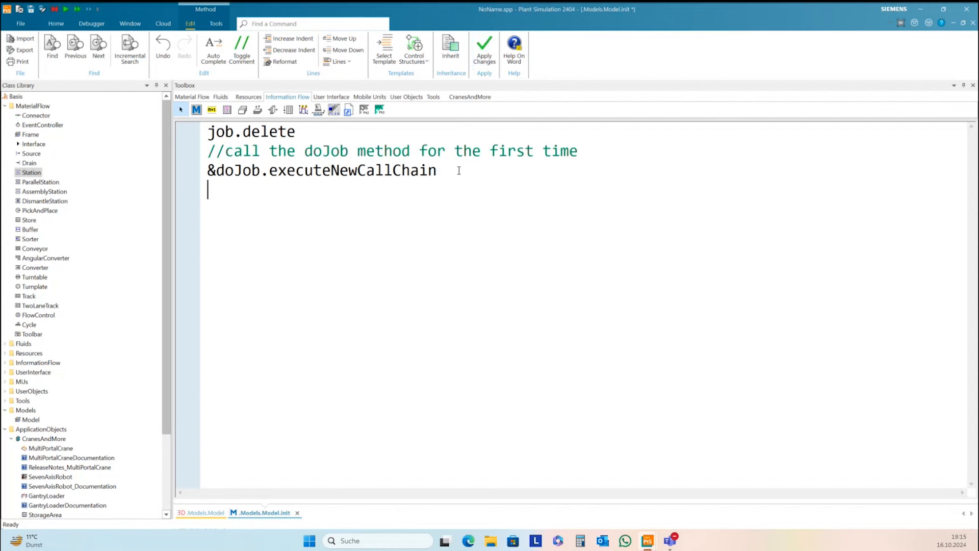
- Add the comment "//end the sequence of the crane" and the line "multiPortalCrane.cont.endSequence" to init, and apply the changes
text(//end the sequence of the crane)
key(Return)
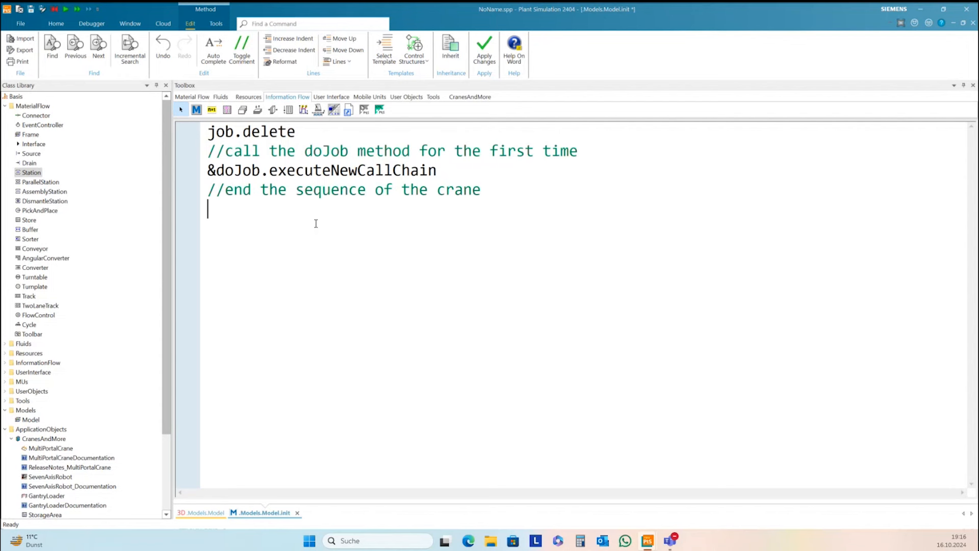
text(multi)
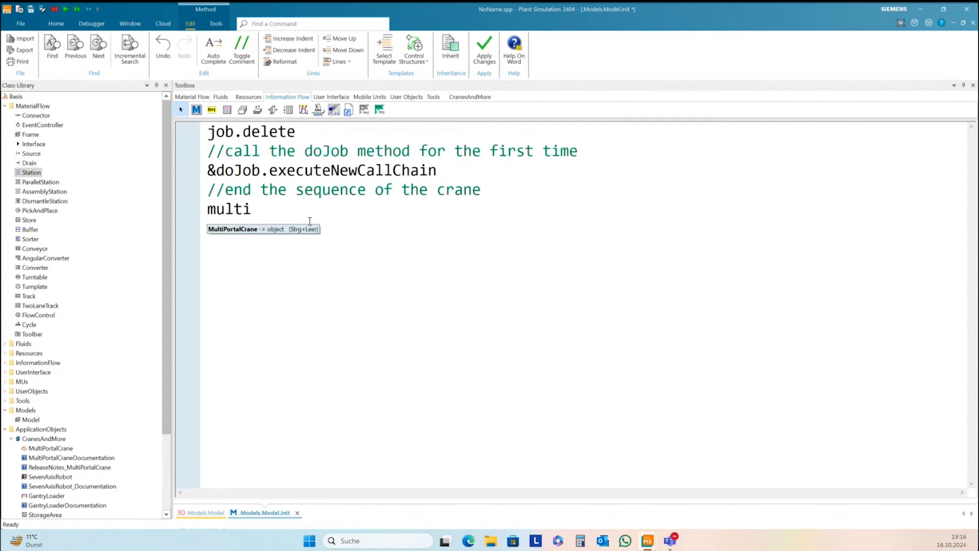
key(ctrl+space)
text(.)
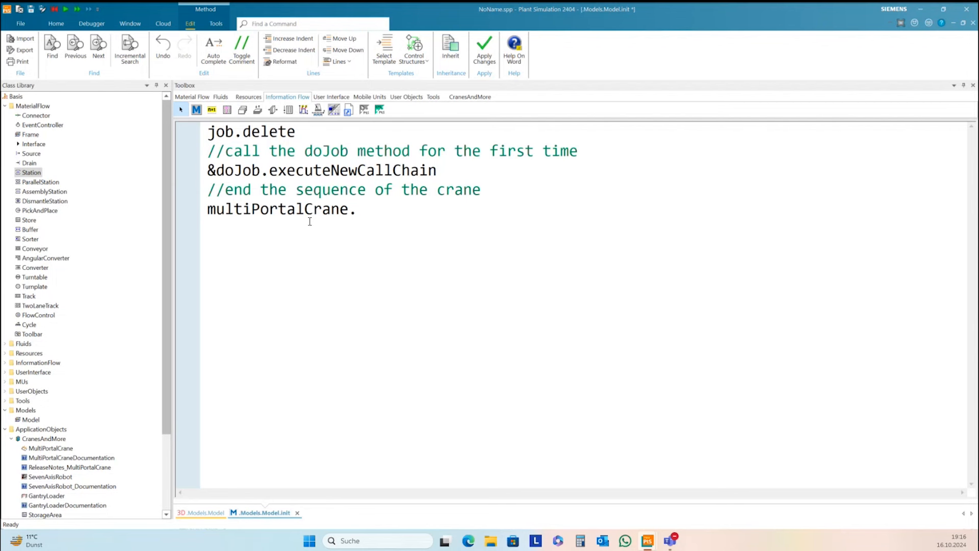
text(cont.endSequnce)
click(464, 212)
click(505, 212)
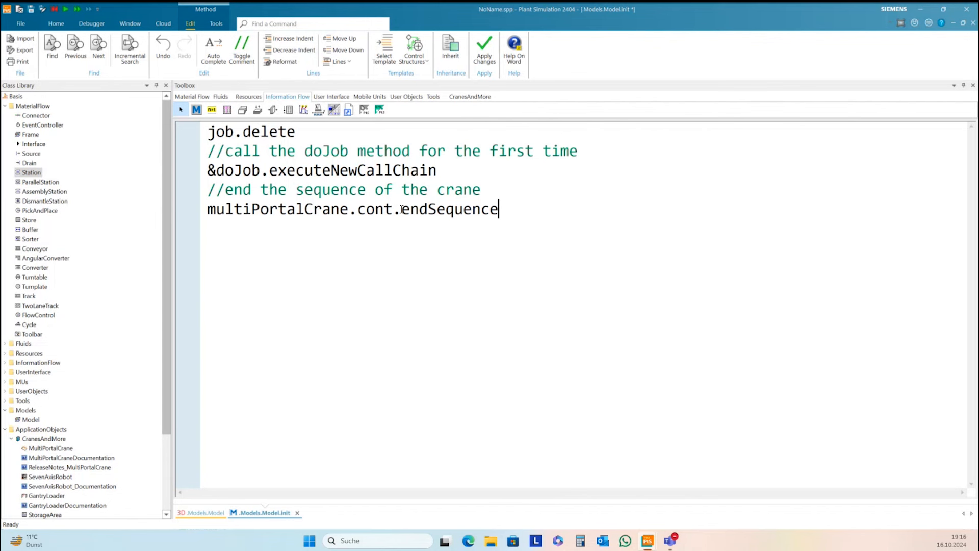
click(482, 55)
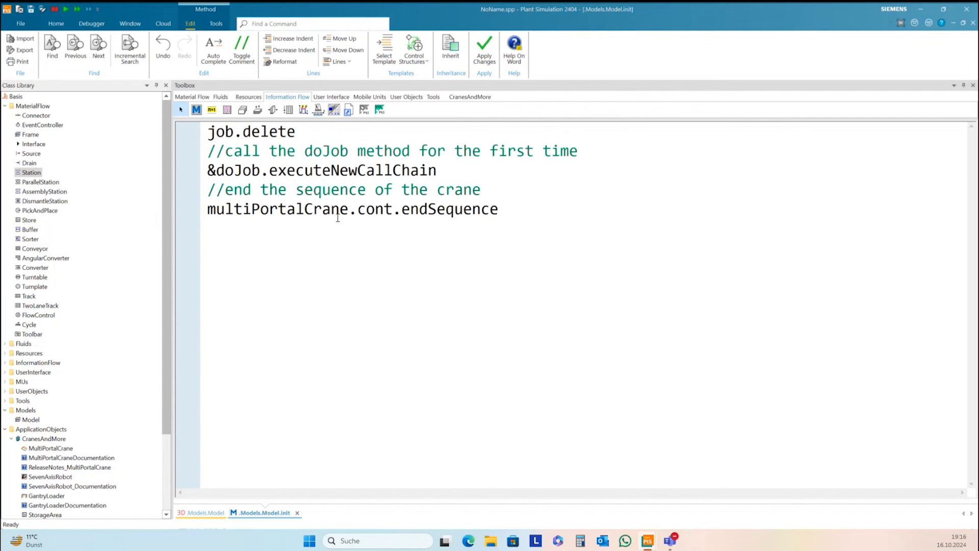
- Move the end-sequence comment and its endSequence line above the comment about calling doJob in the init method
click(208, 173)
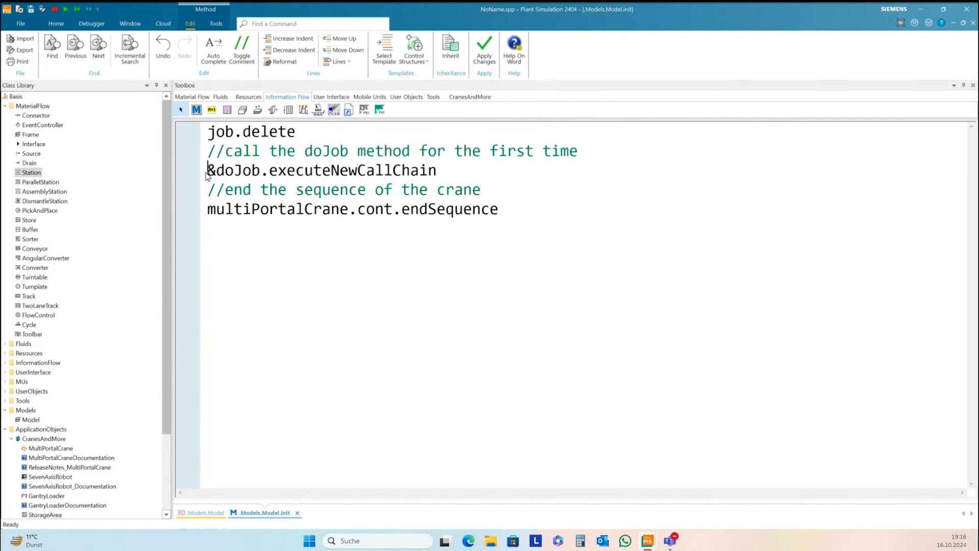
key(Return)
key(Return)
key(Return)
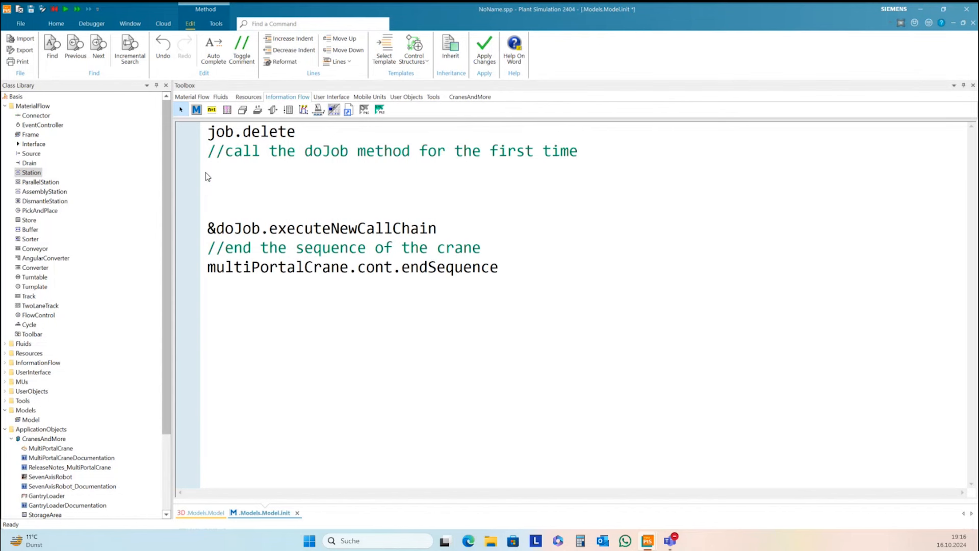
click(209, 153)
key(Return)
key(Return)
key(Return)
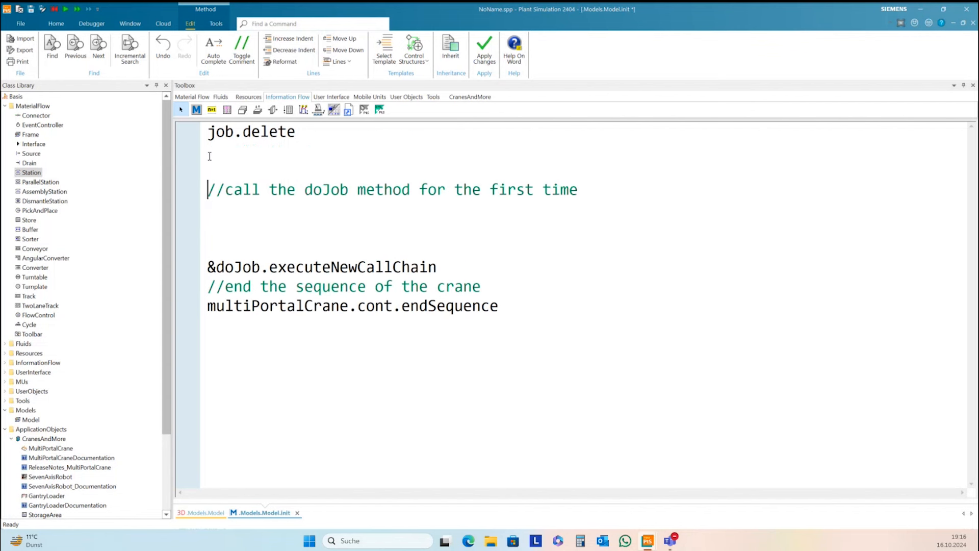
drag(208, 307, 500, 324)
key(ctrl+c)
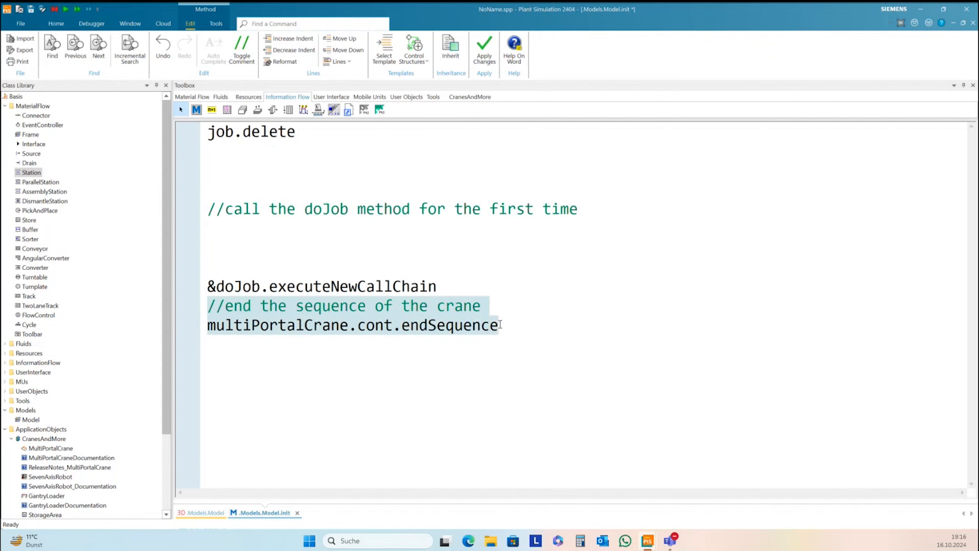
key(Delete)
click(251, 175)
key(ctrl+v)
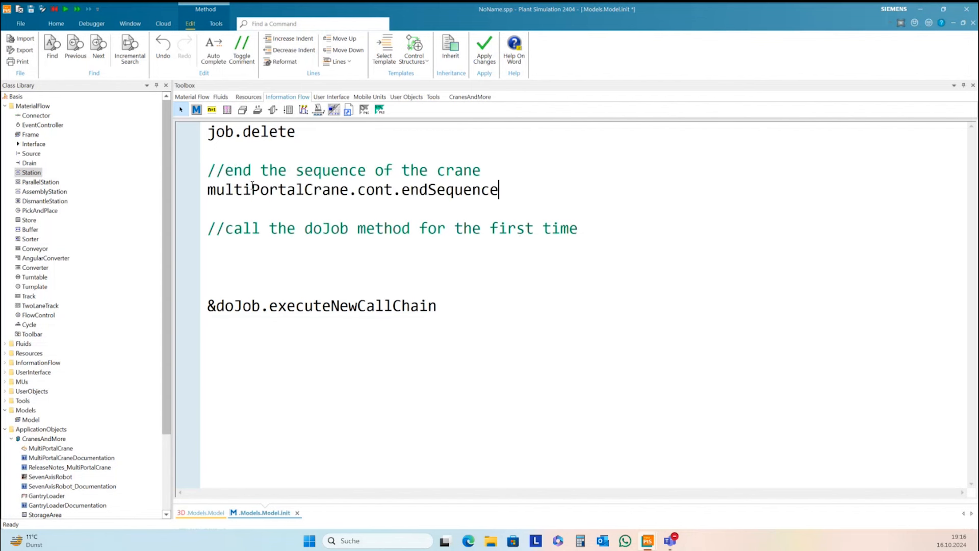
- Remove the blank lines between the statements of the init method and apply the changes
click(228, 250)
key(Delete)
key(Delete)
key(Delete)
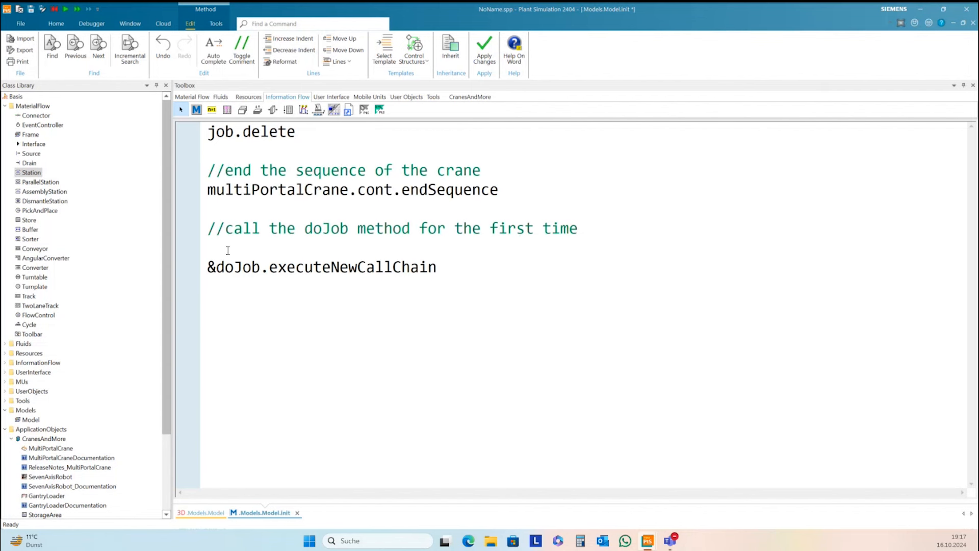
click(485, 51)
click(305, 133)
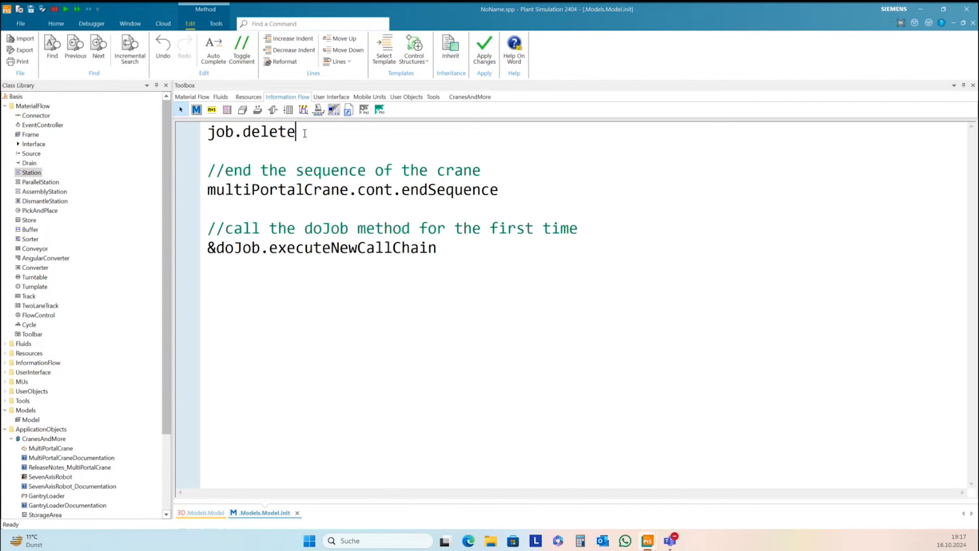
key(Delete)
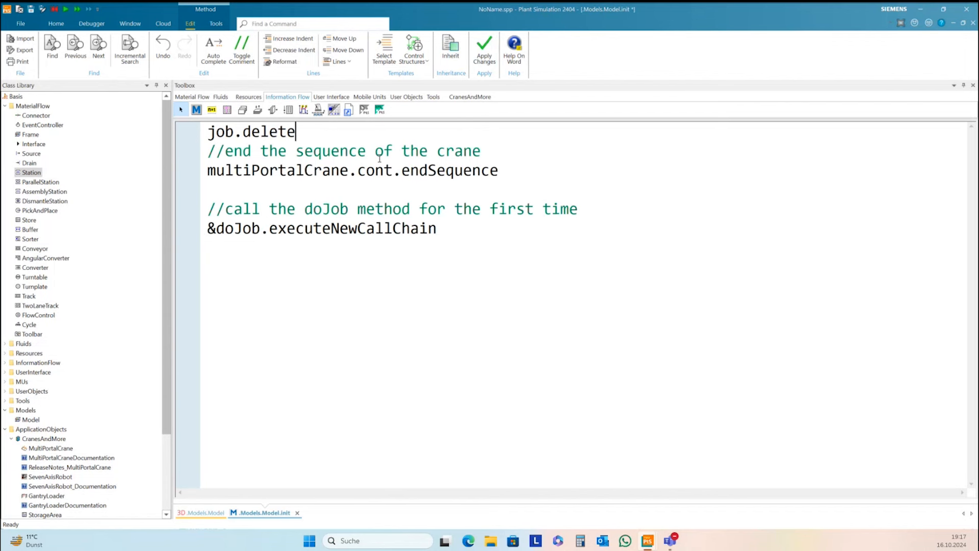
click(516, 171)
key(Delete)
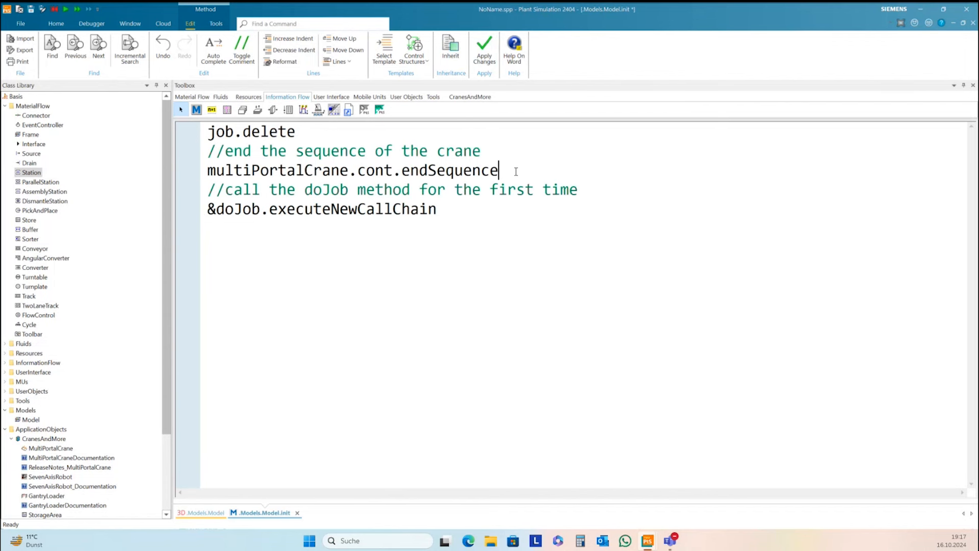
click(470, 219)
click(401, 169)
click(492, 45)
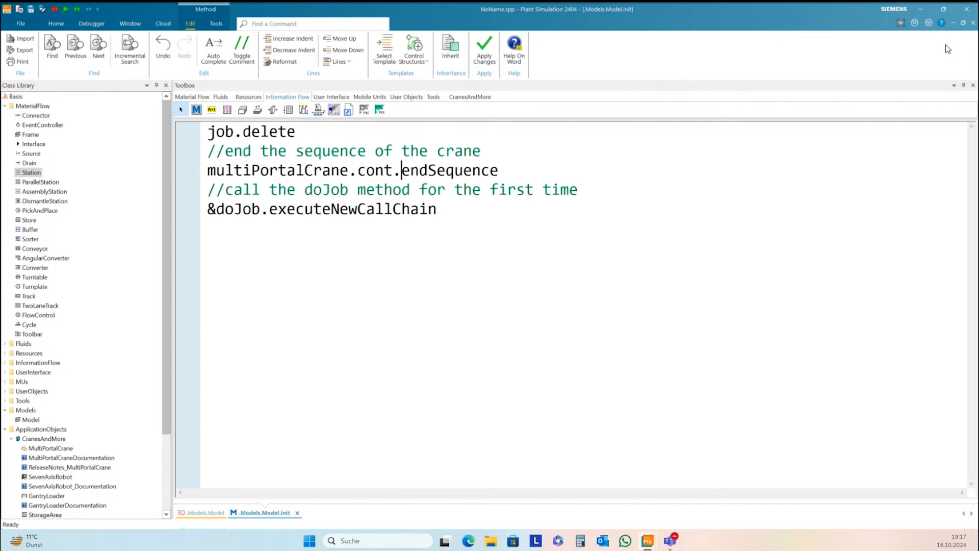
- Correct the first line of the init method to "jobs.delete", apply the change and close the method
click(973, 23)
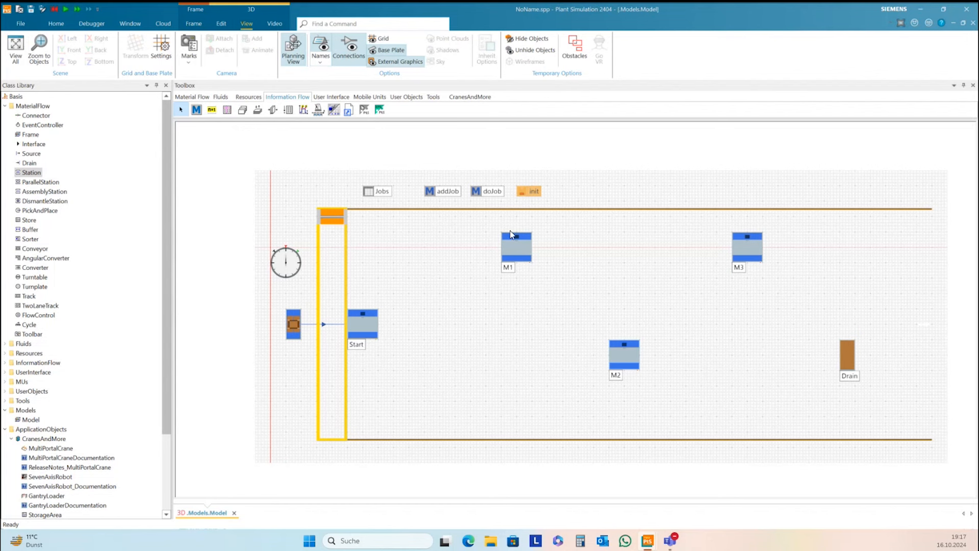
double_click(526, 191)
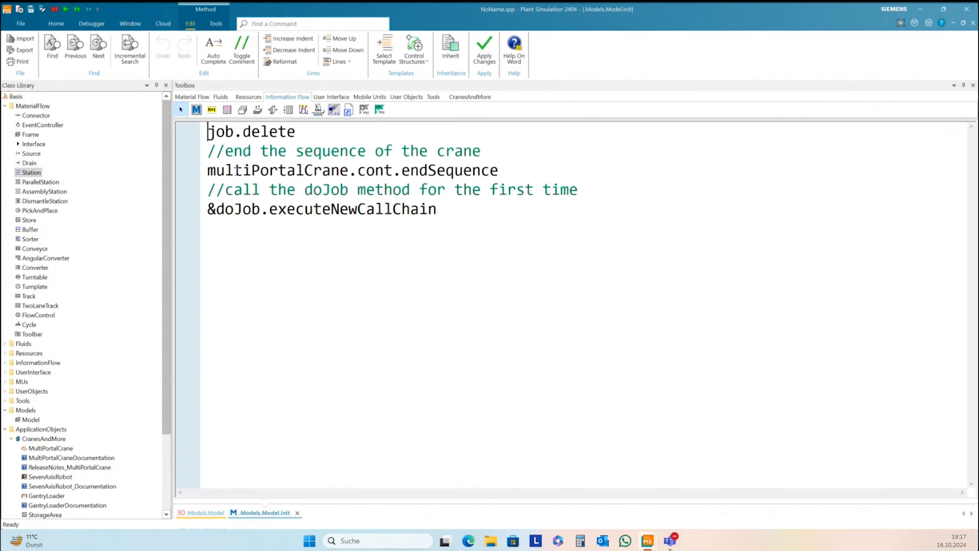
click(234, 133)
text(s)
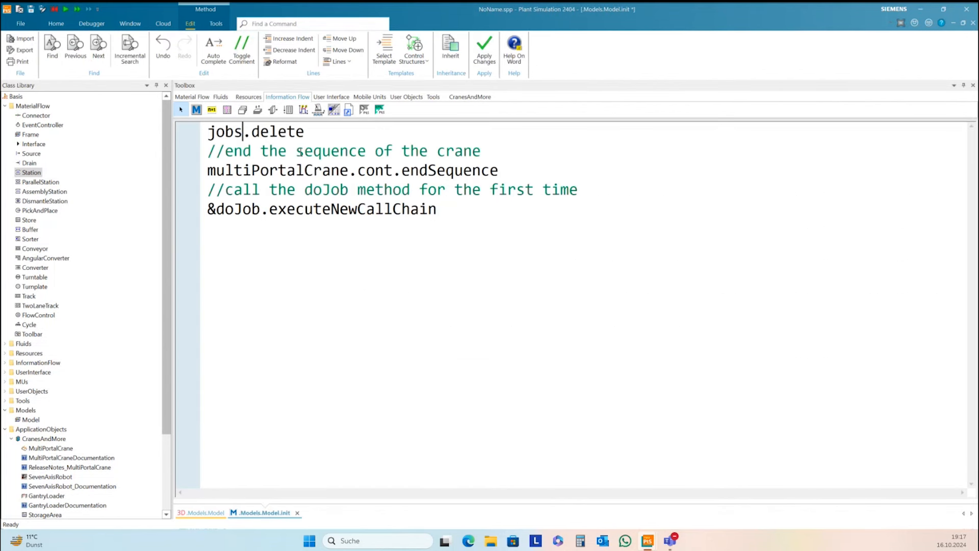
click(485, 51)
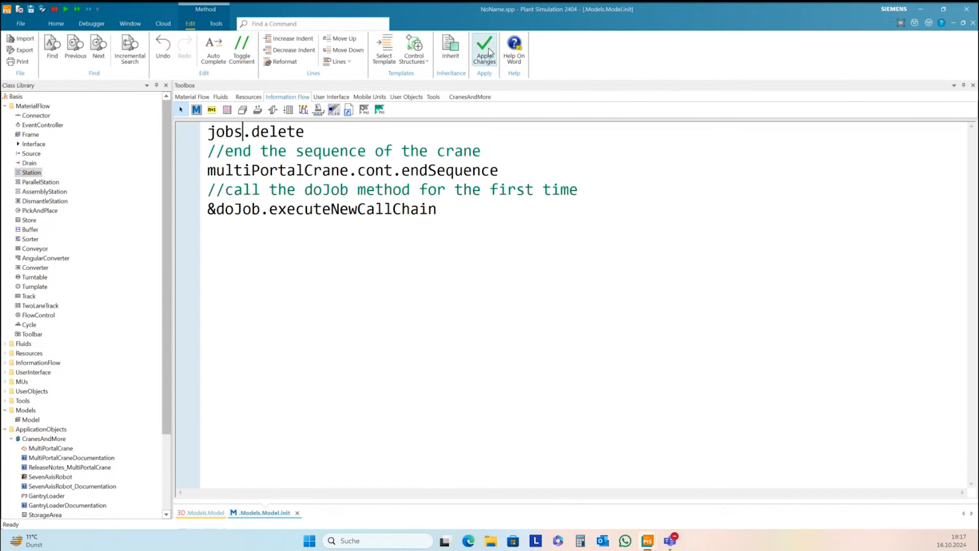
click(972, 23)
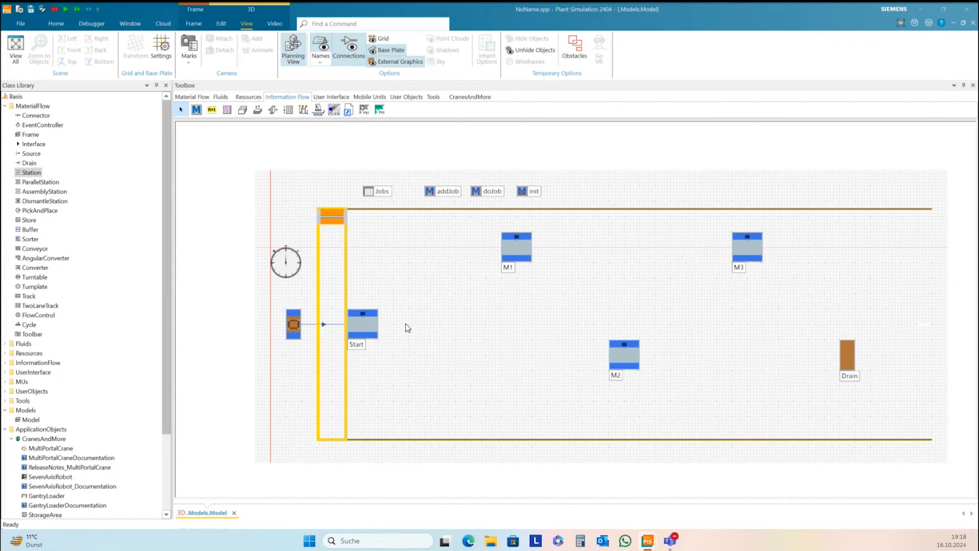
- Insert a Variable beside the init method in the model and name it onTheWayTo
drag(617, 317, 578, 328)
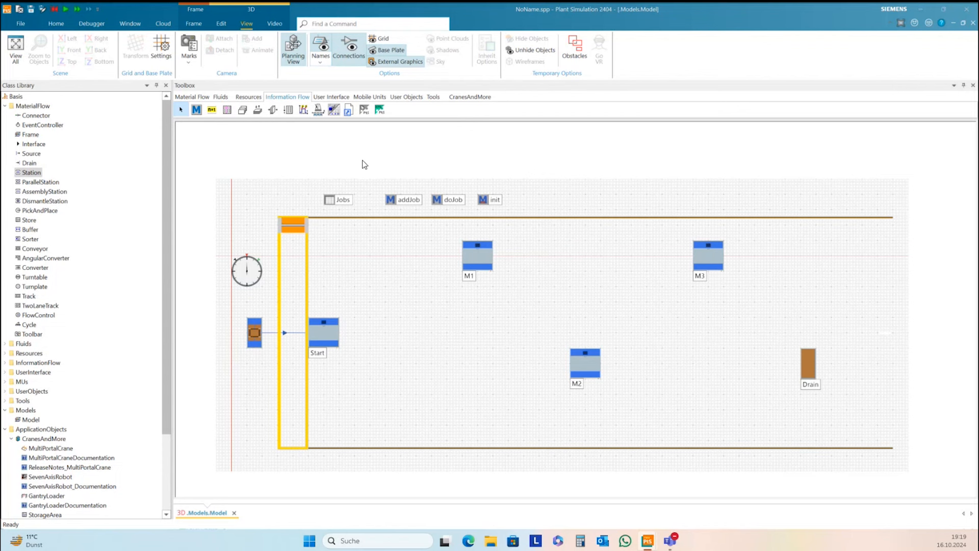
drag(214, 112, 560, 197)
double_click(569, 203)
drag(518, 193, 799, 190)
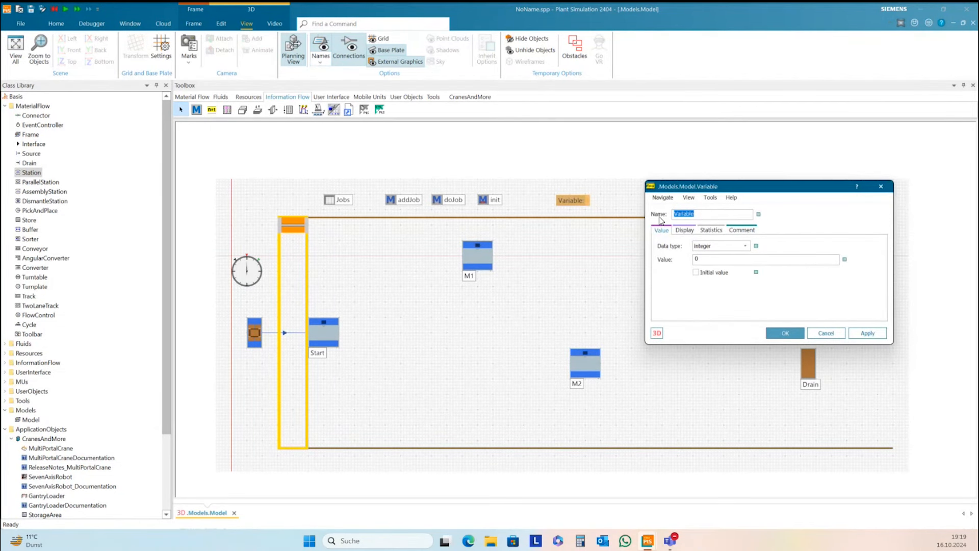
text(onTheWayTo)
- Set the onTheWayTo variable's data type to object, enable its initial value with the entry left empty, and confirm
click(712, 245)
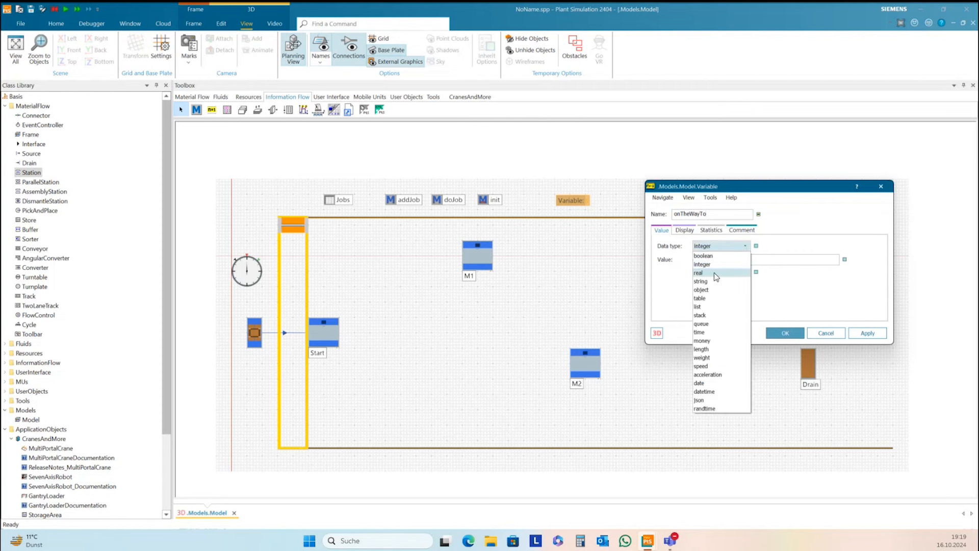
click(714, 289)
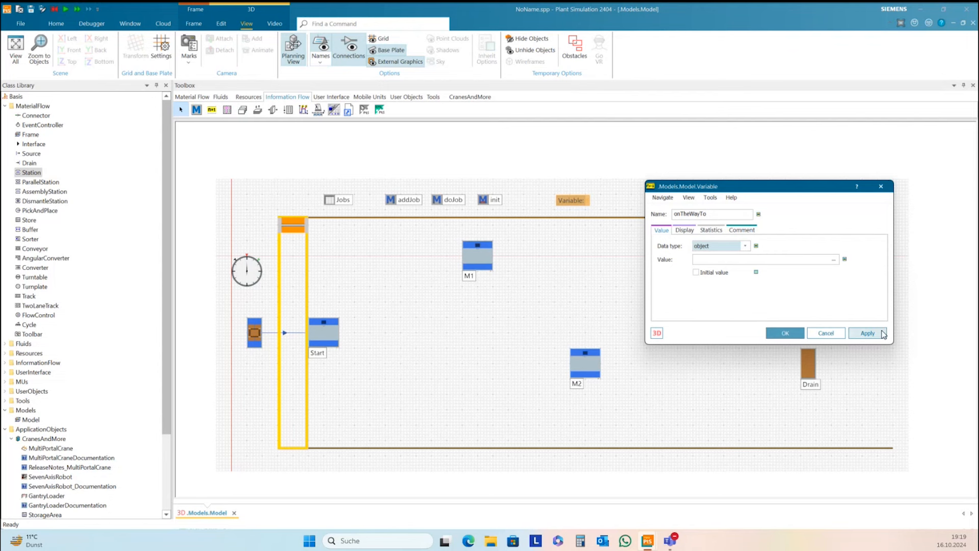
click(696, 272)
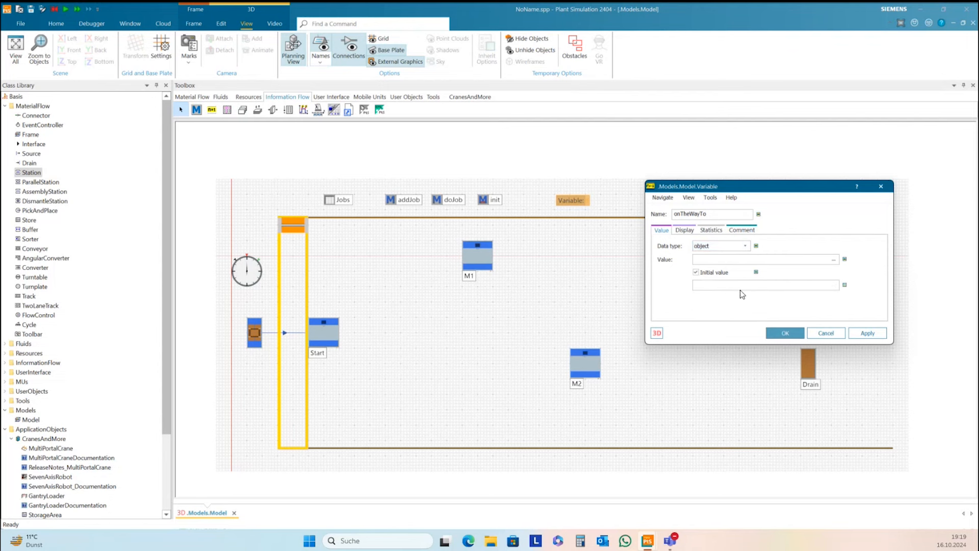
click(868, 333)
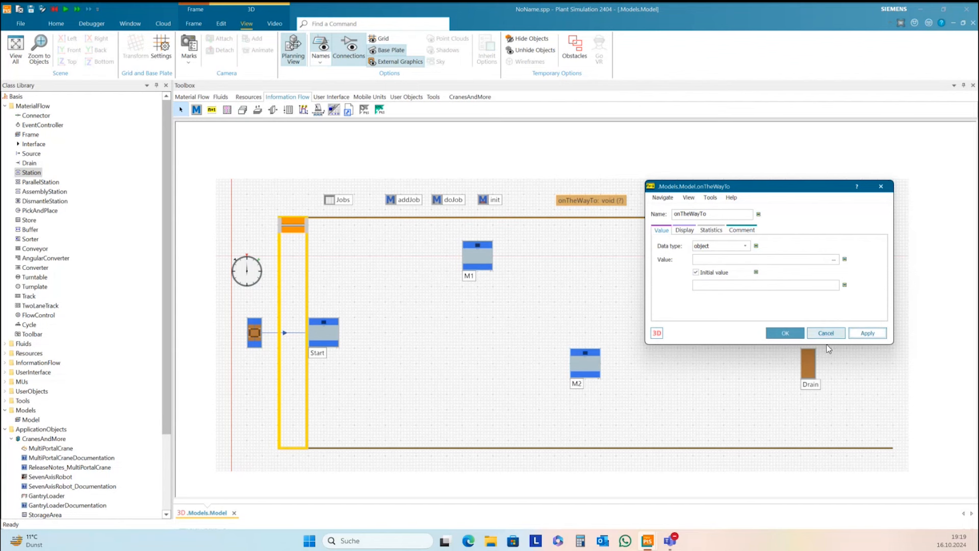
click(788, 335)
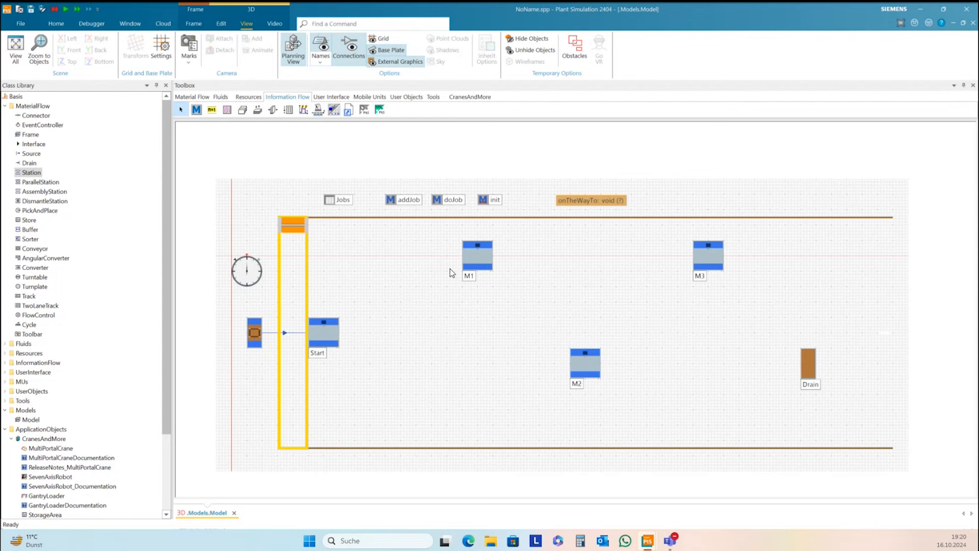
- Insert a Method below the crane, rename it exitControl_Start and decline replacing the old name in other methods
drag(452, 338, 474, 300)
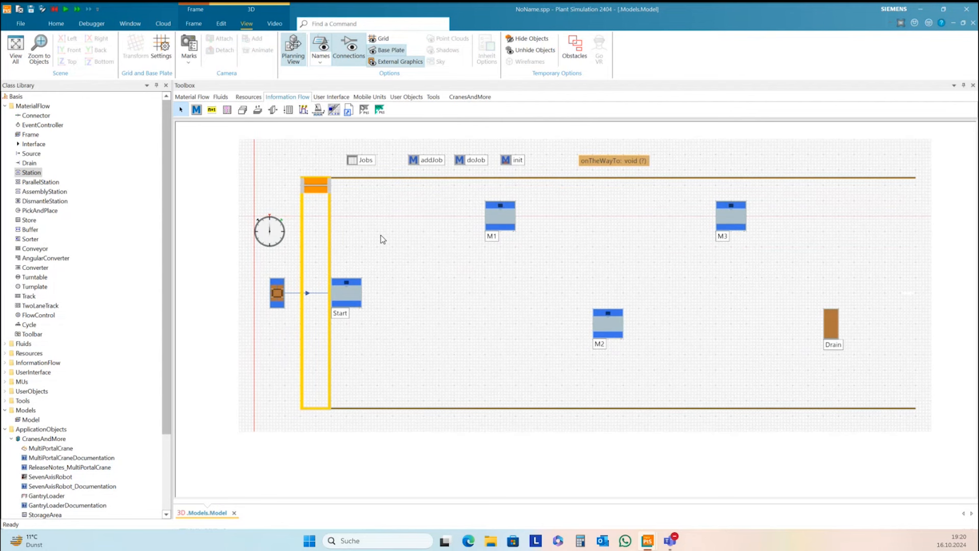
click(195, 111)
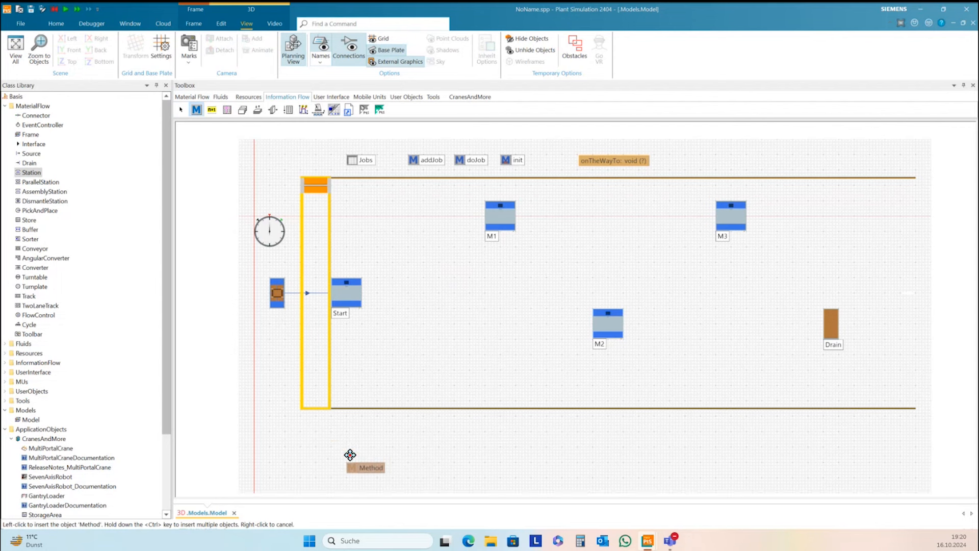
click(329, 436)
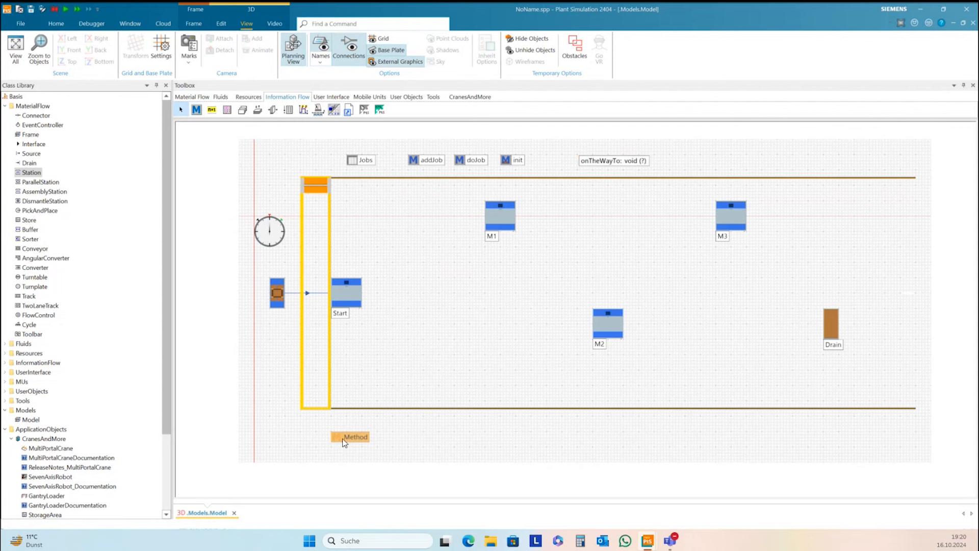
right_click(348, 438)
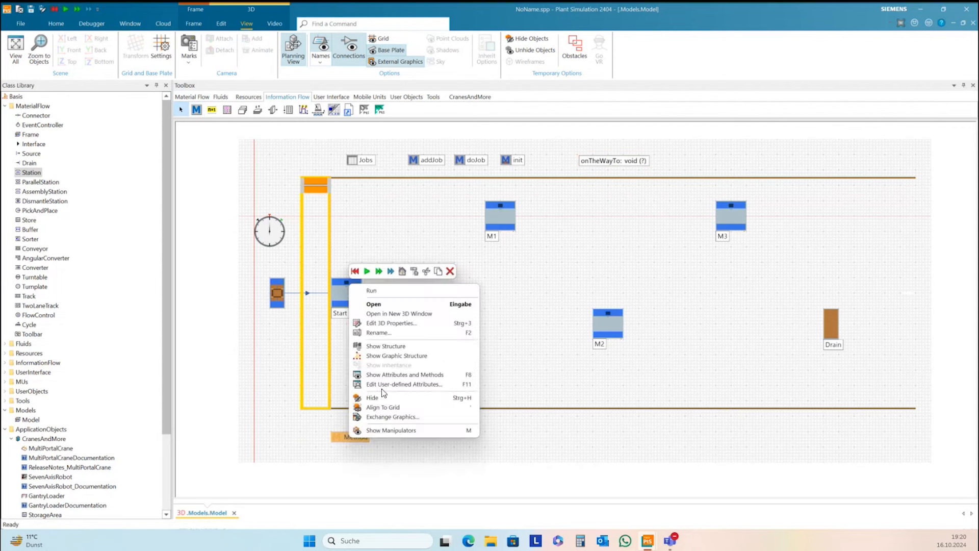
click(386, 331)
text(exitControl_Start)
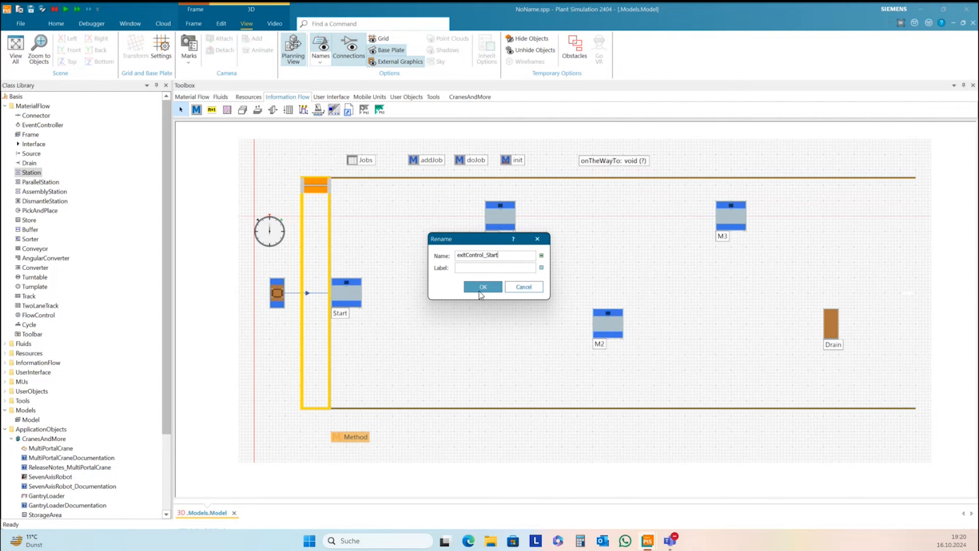
click(480, 287)
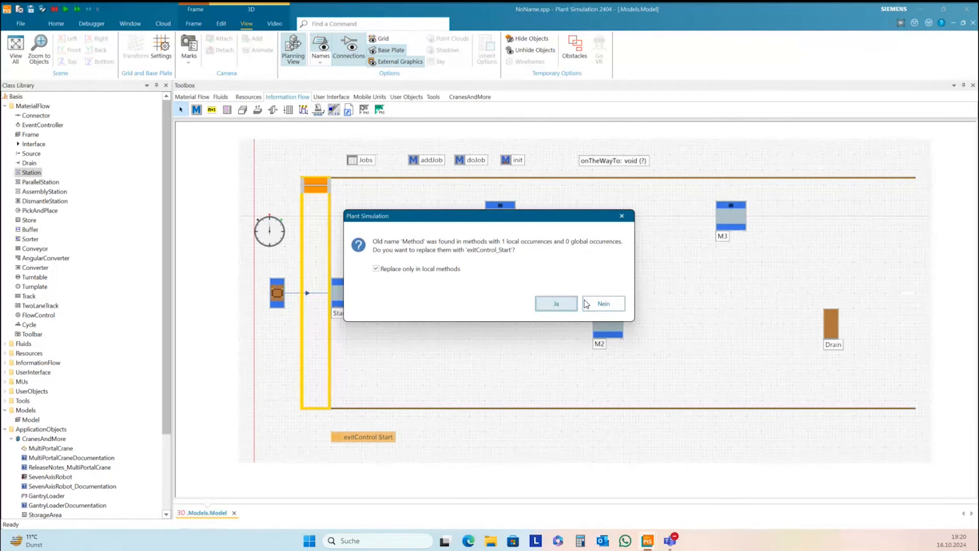
click(602, 304)
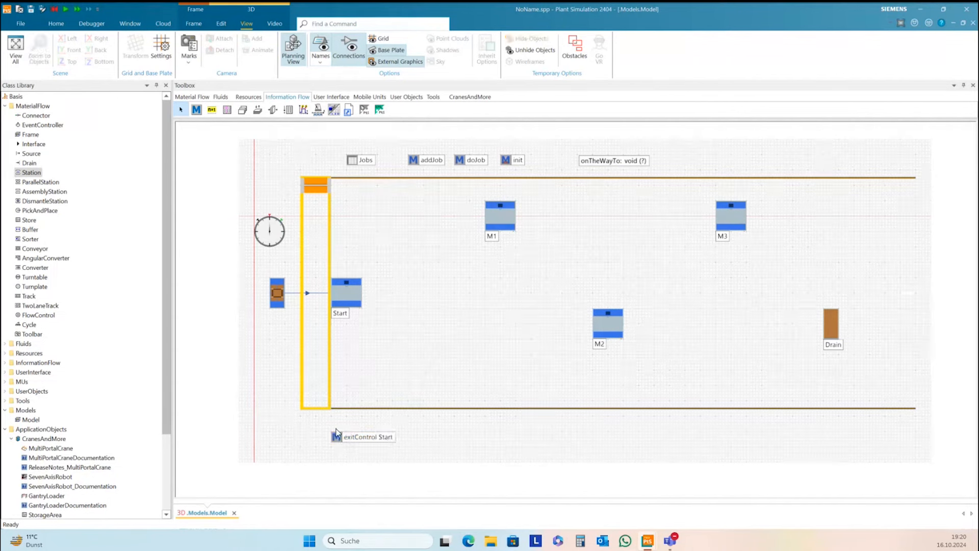
- Assign the exitControl_Start method to the Start station as its exit control and check the assignment in the station's controls
drag(339, 437, 350, 292)
double_click(349, 305)
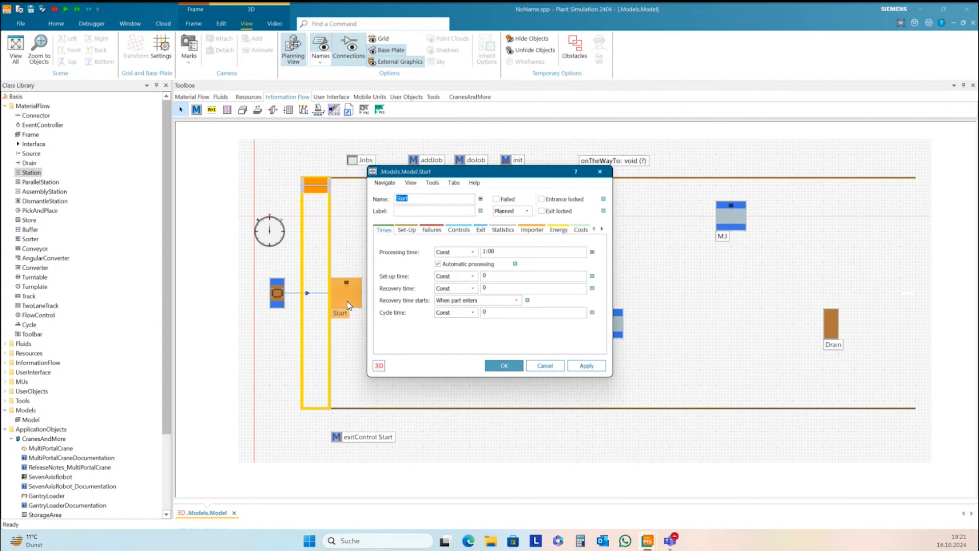
click(459, 230)
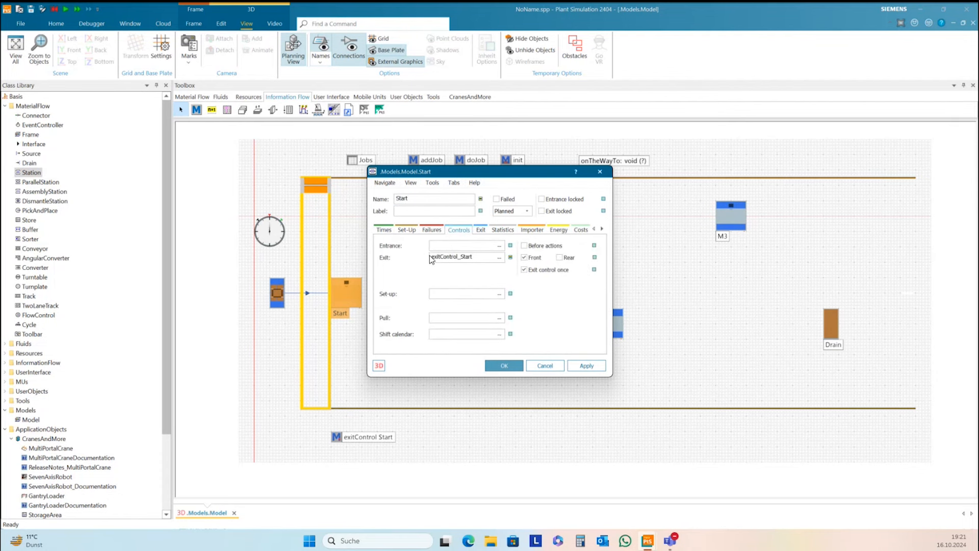
click(494, 367)
click(457, 449)
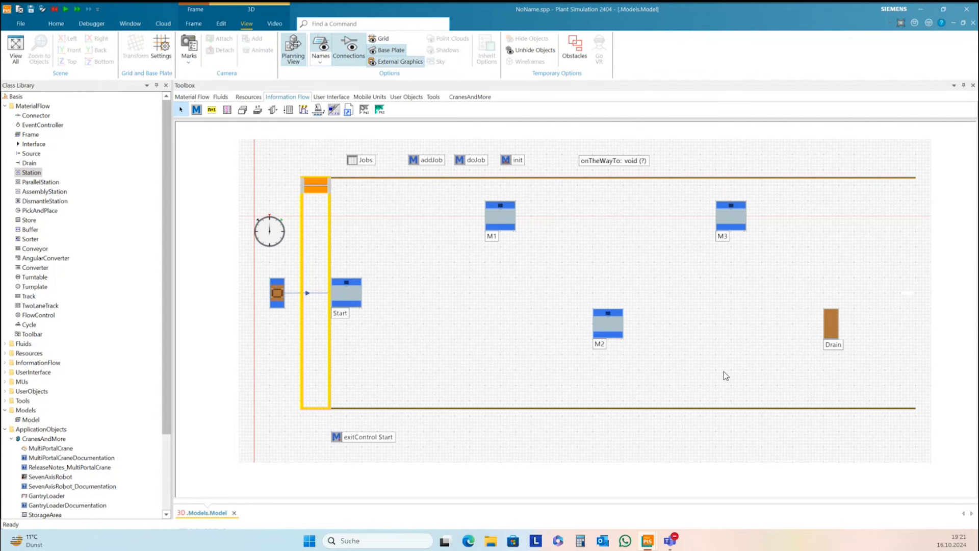
- Replace the default code in the exitControl_Start method with the declaration "var target:object"
double_click(337, 437)
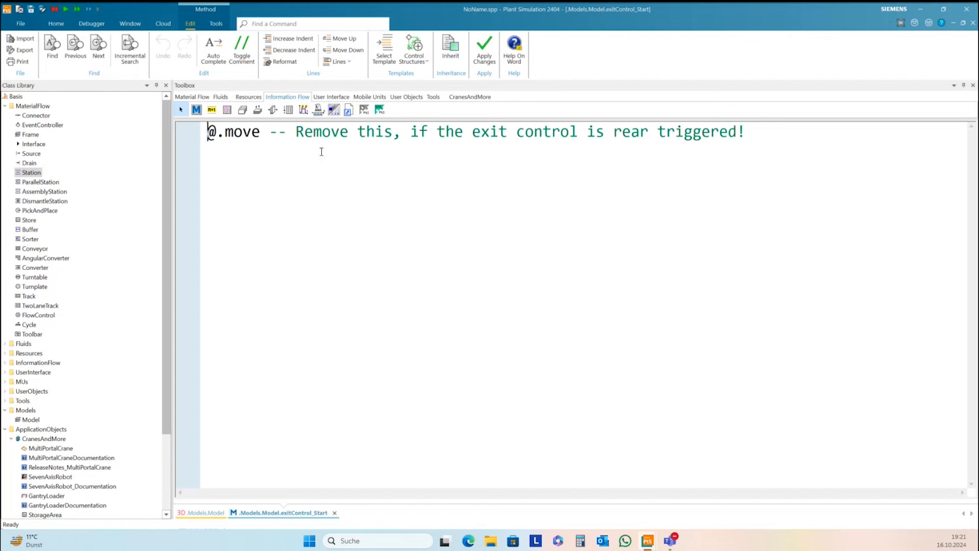
drag(220, 133, 764, 132)
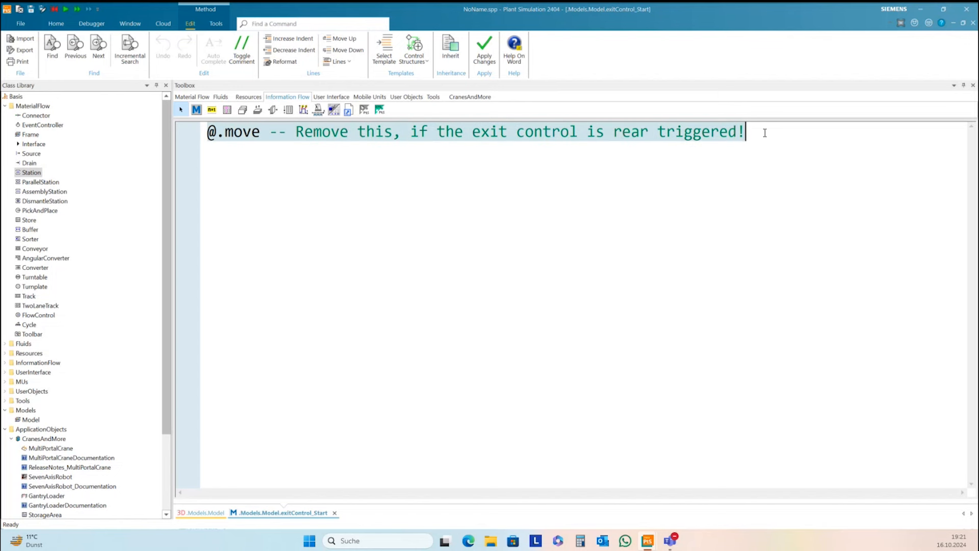
key(BackSpace)
text(vat )
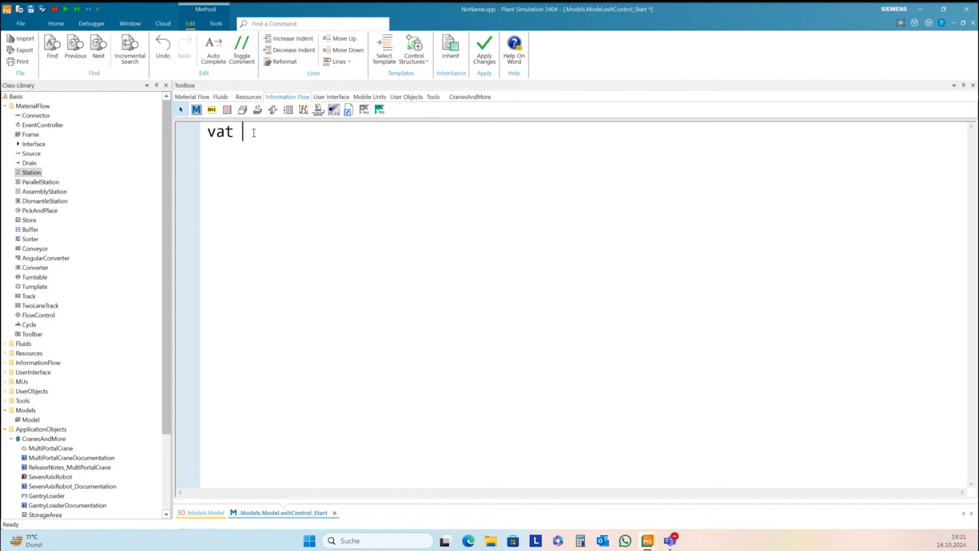
text(target:)
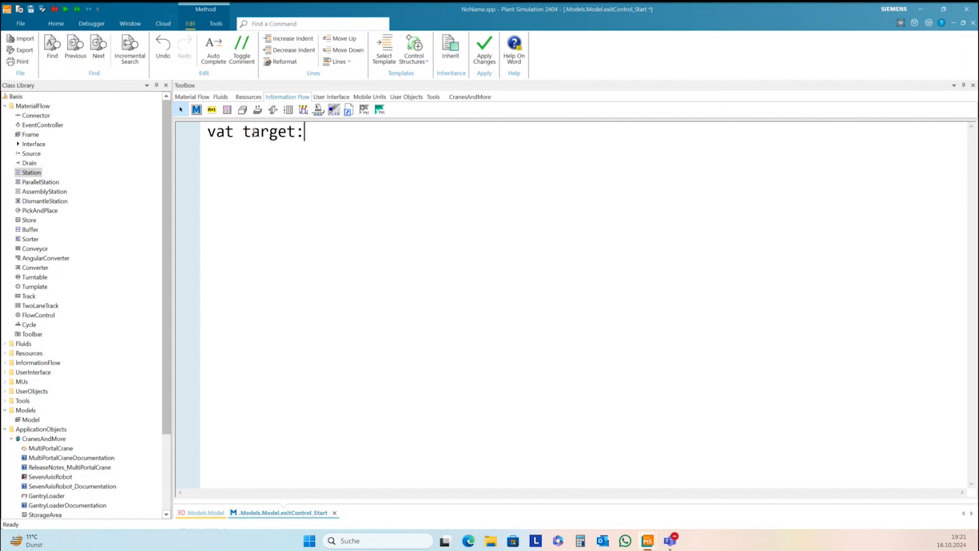
text(object)
key(Return)
click(233, 132)
key(BackSpace)
text(r)
click(387, 141)
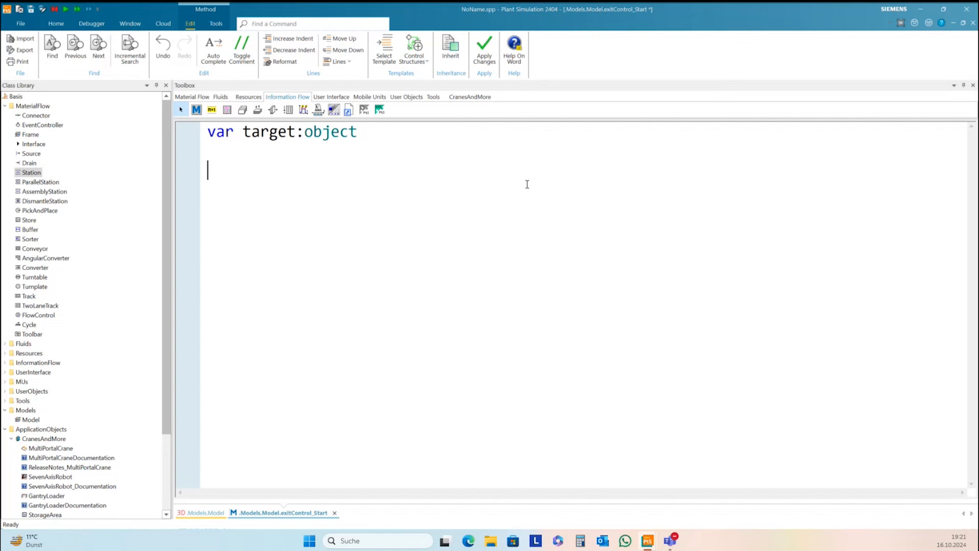
- Add the comment "//search a empty machine and start a job" below the variable declaration
text(//search )
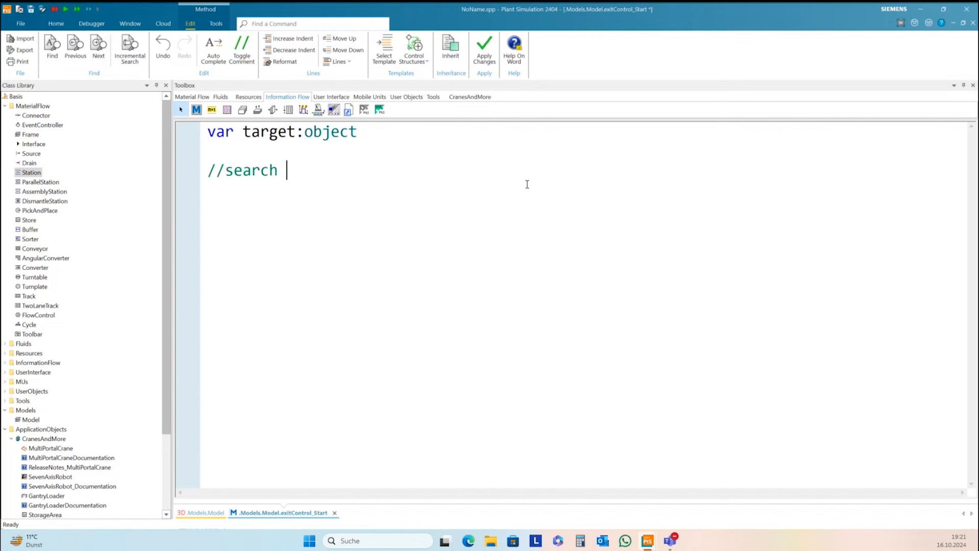
text(a empty machine a)
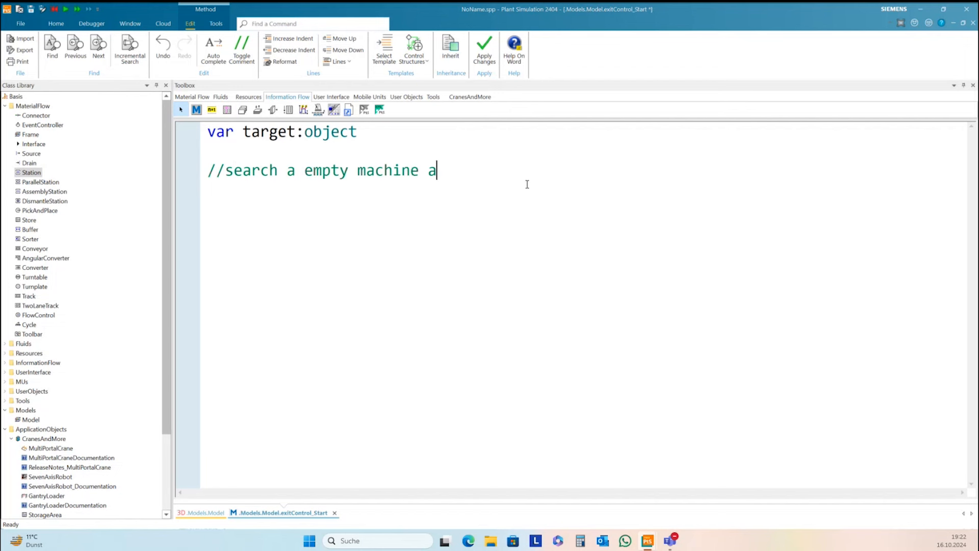
text(nd start a job)
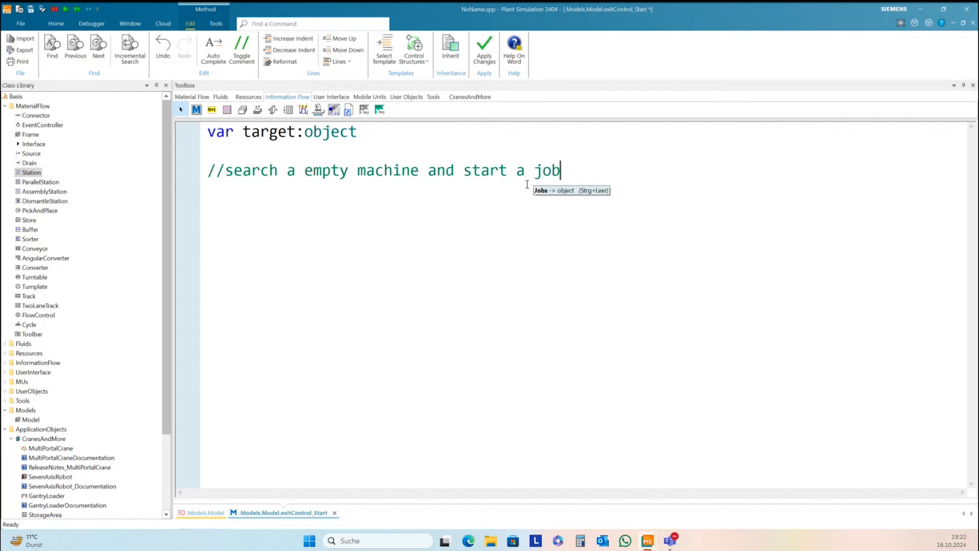
key(Return)
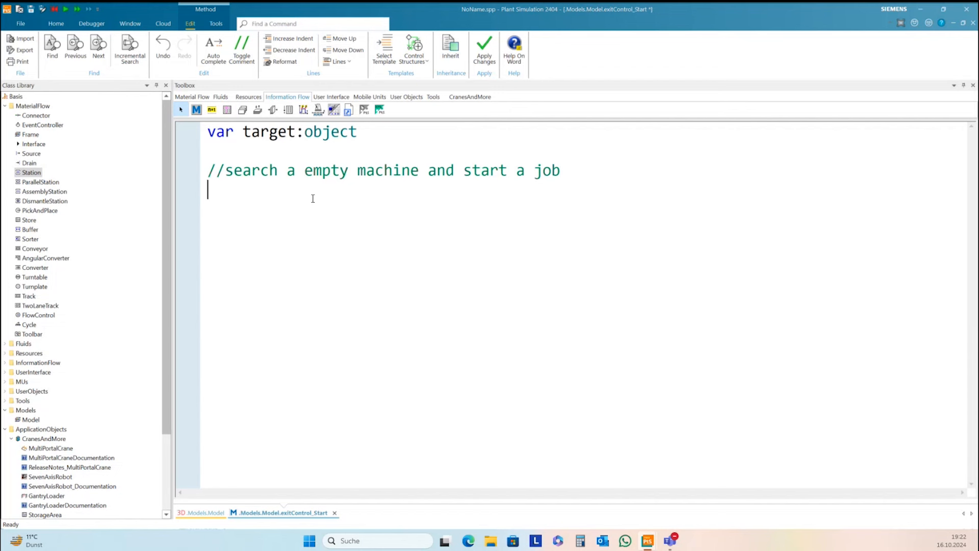
- Start a waituntil statement below the comment with the condition "(m1.empty and ontheWayTo /= m1) or"
text(waituntil )
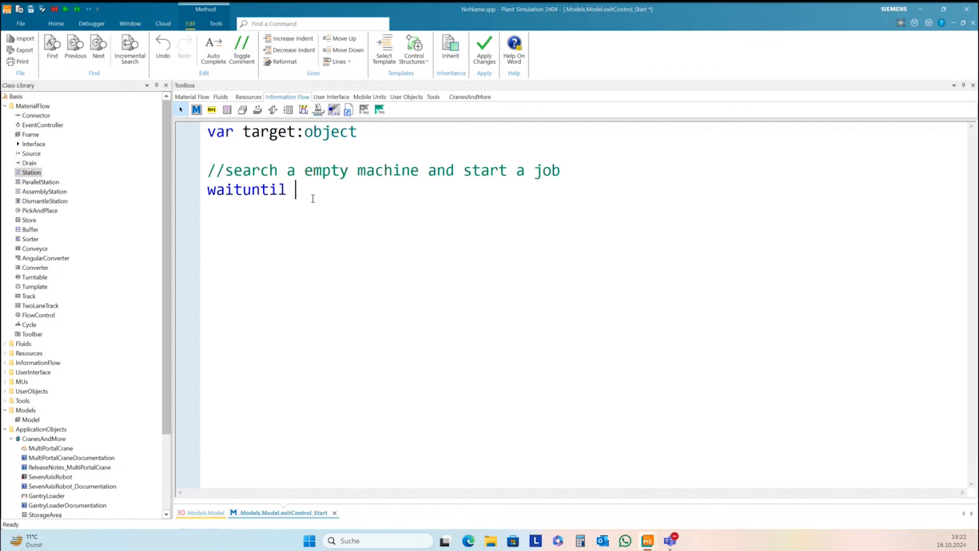
text((m1.empty and )
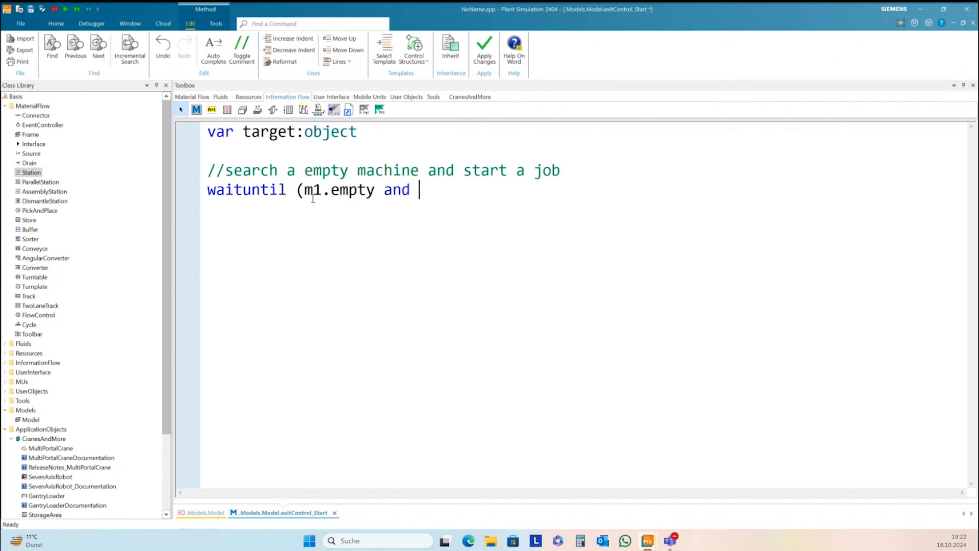
text(ont)
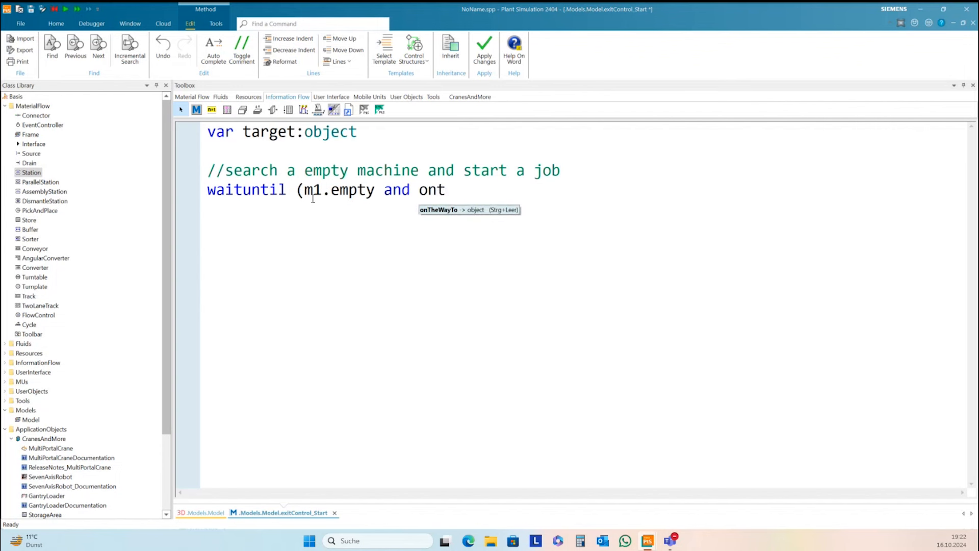
key(ctrl+space)
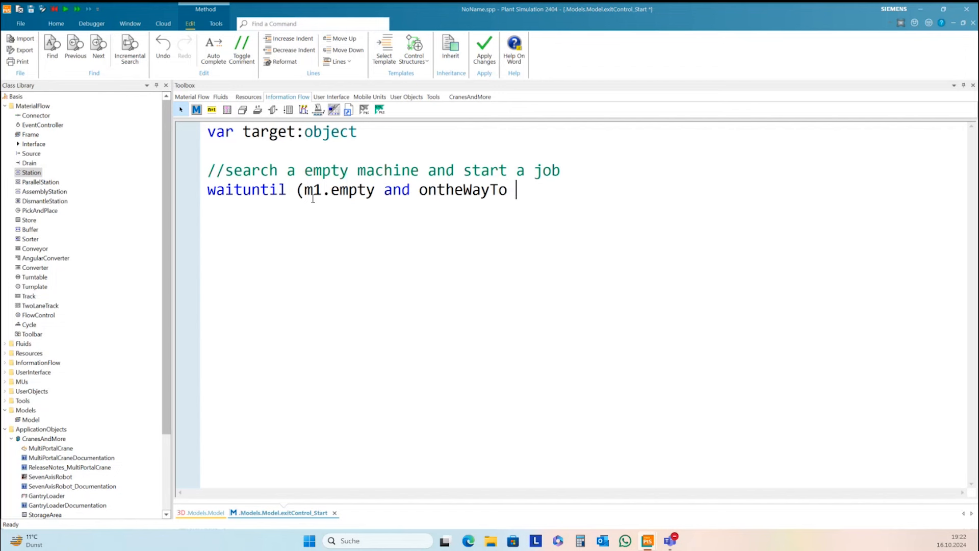
text(/= m1) or)
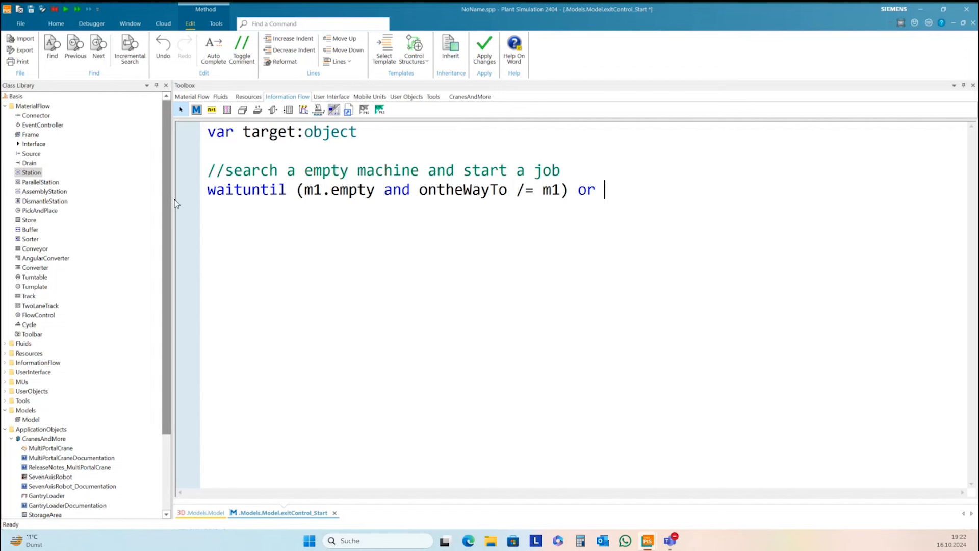
- Copy the m1 condition onto a new line and adapt it to "(m2.empty and ontheWayTo /= m2)"
drag(296, 188, 568, 194)
key(ctrl+c)
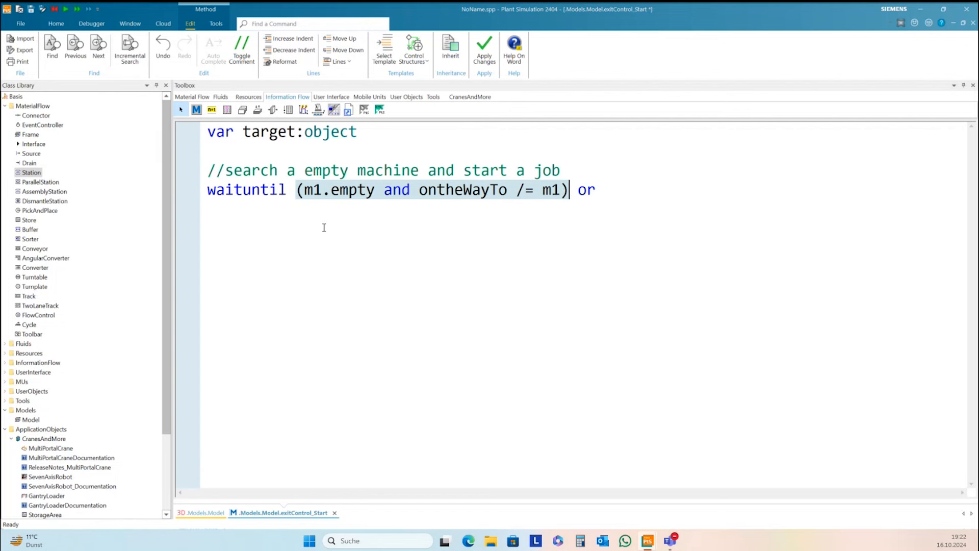
click(310, 207)
key(ctrl+v)
drag(225, 211, 235, 211)
text(2)
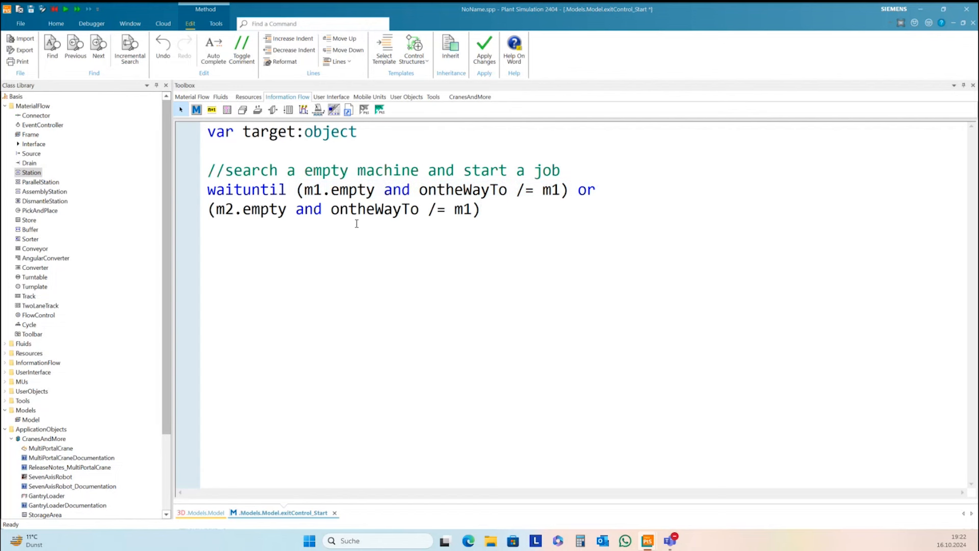
drag(463, 209, 472, 209)
text(2)
- Extend the waituntil statement with "or" and a third condition line "(m3.empty and ontheWayTo /= m3)"
click(494, 212)
text(or)
key(Return)
key(ctrl+v)
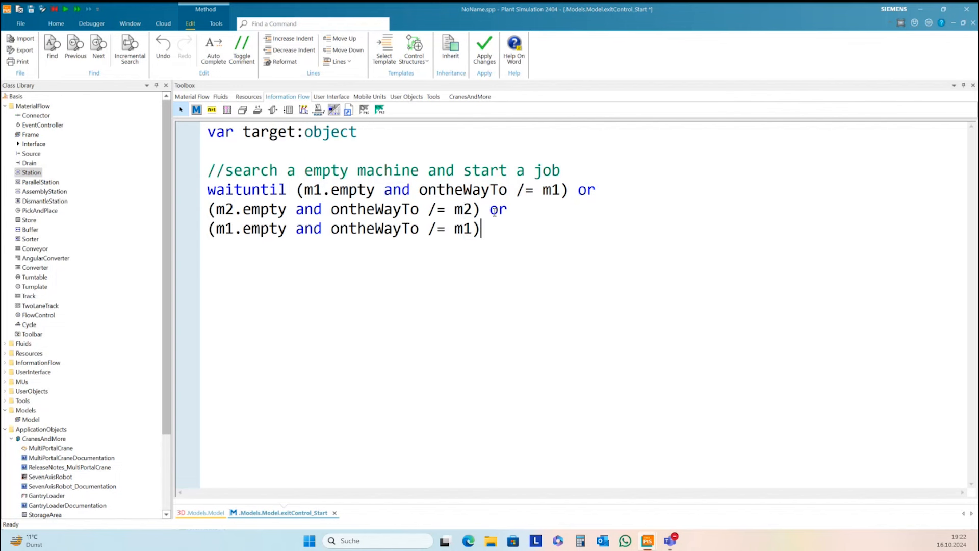
click(225, 229)
drag(225, 229, 230, 232)
text(3)
drag(462, 228, 473, 228)
text(3)
click(497, 233)
- Below the waituntil block, add "if (m1.empty and ontheWayTo /= m1)" with the indented assignment "target:=m1", reusing the existing m1 condition
drag(294, 190, 571, 188)
key(ctrl+c)
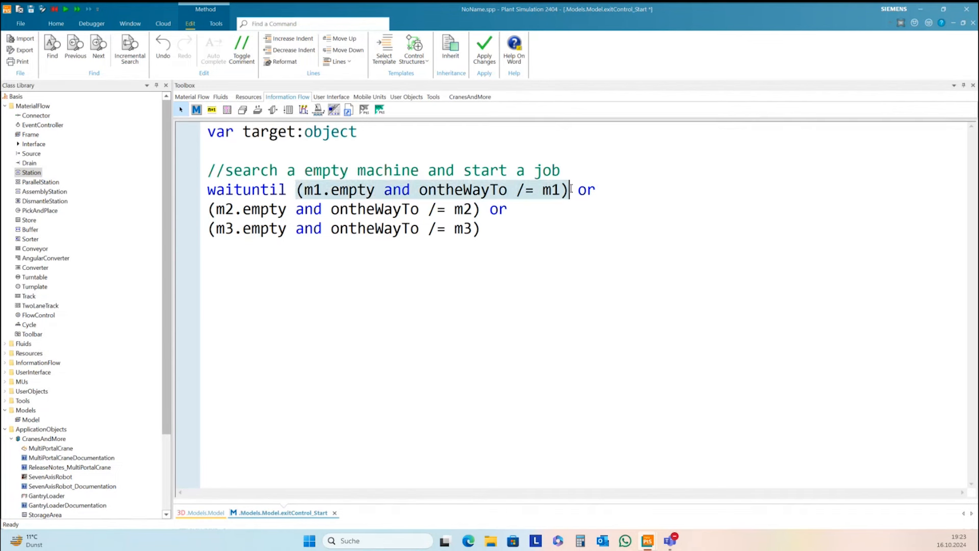
click(246, 270)
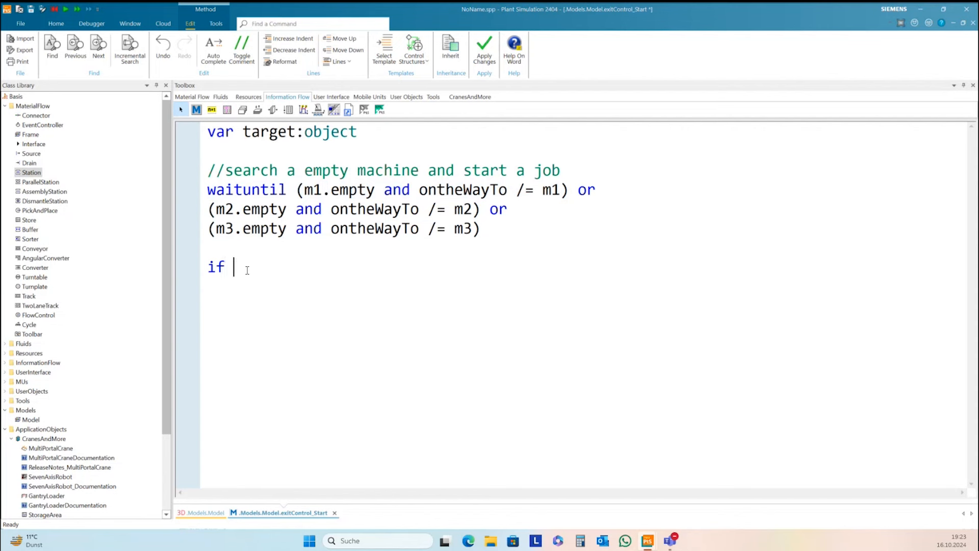
key(ctrl+v)
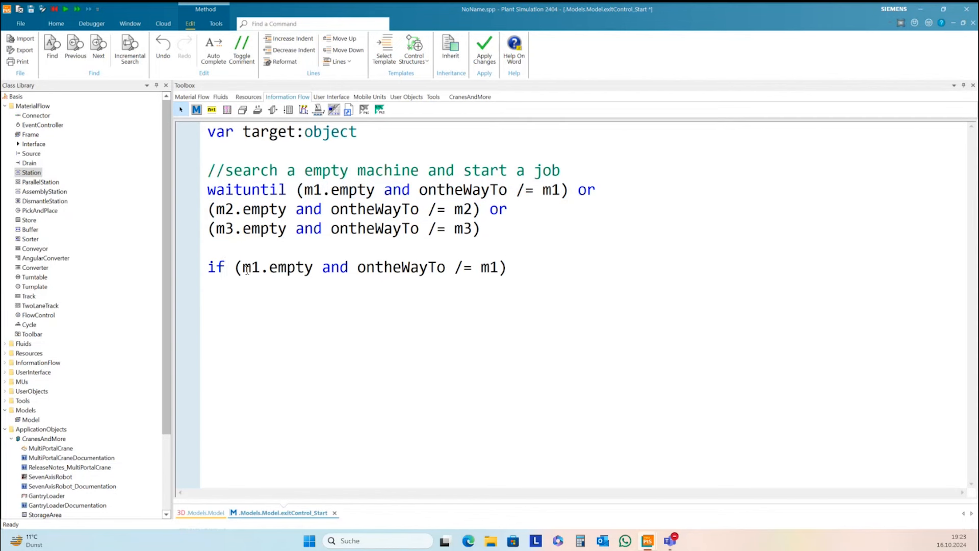
text(target:=m1)
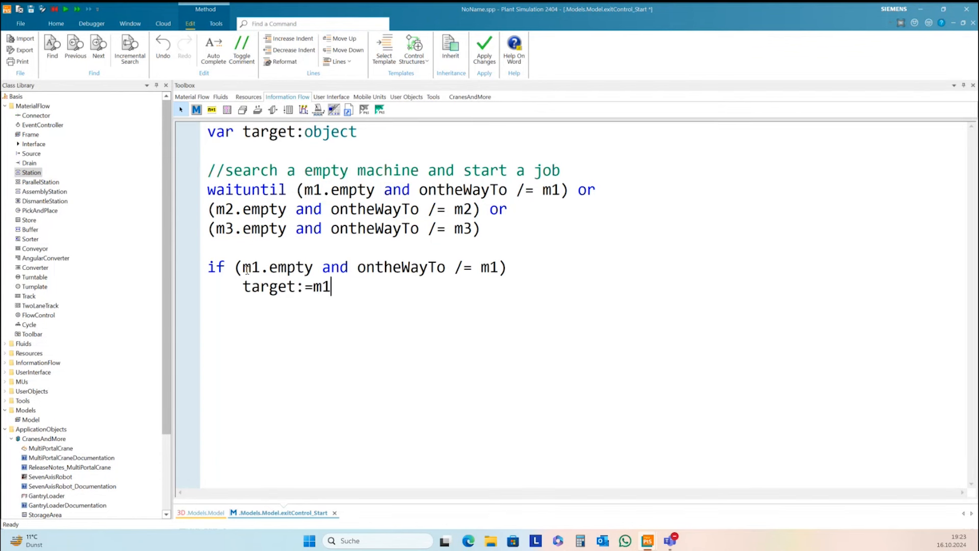
key(Return)
- Duplicate the if block as "elseif (m2.empty and ontheWayTo /= m2)" with the assignment "target:=m2"
drag(208, 267, 332, 279)
key(ctrl+c)
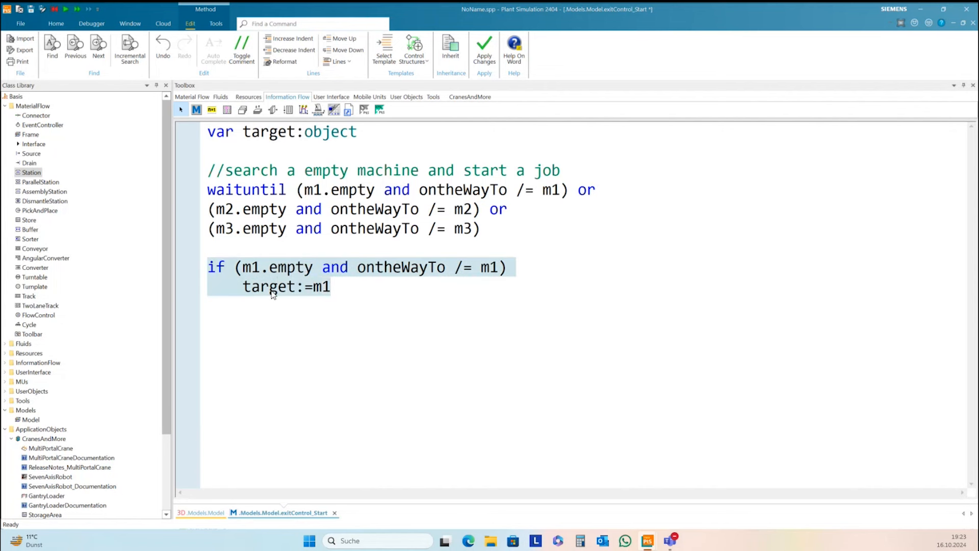
click(214, 306)
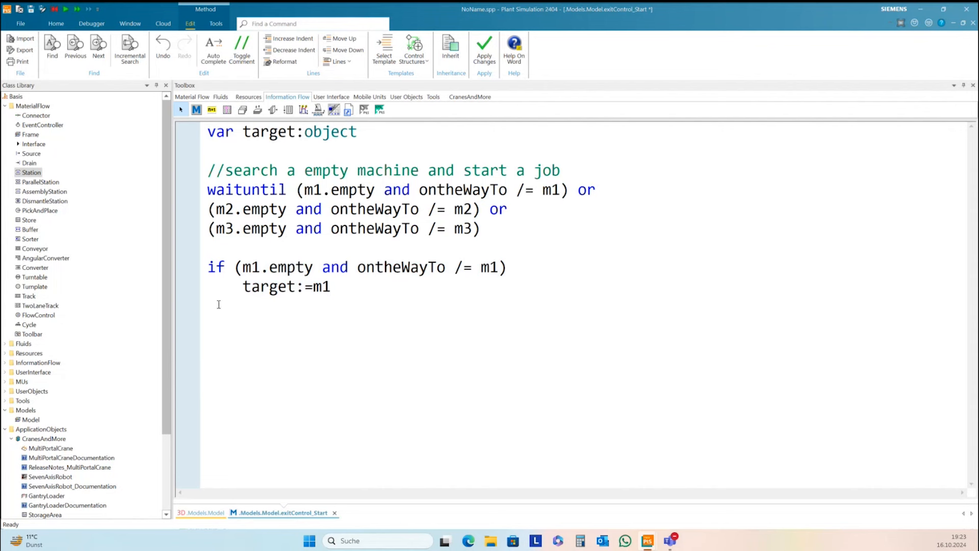
text(else)
key(ctrl+v)
drag(289, 306, 301, 306)
text(2)
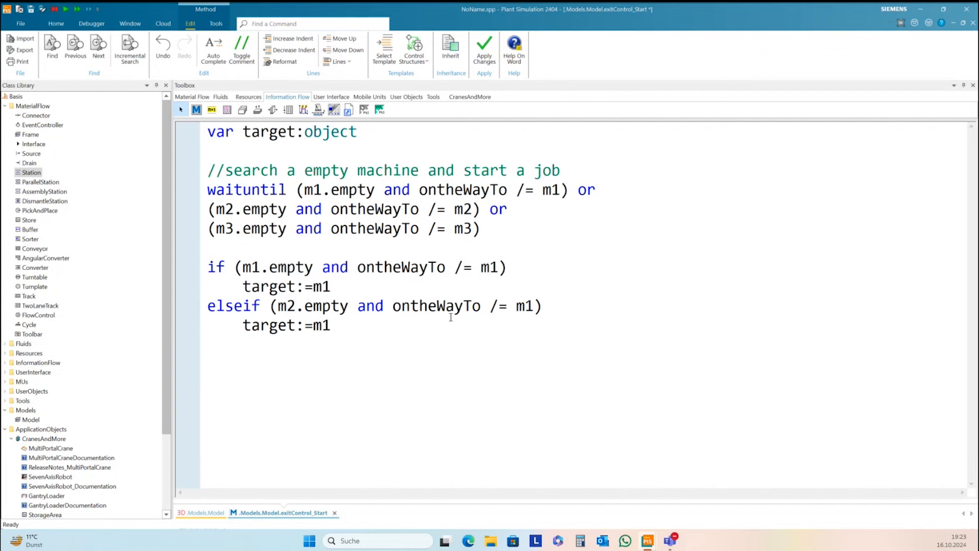
drag(525, 306, 535, 306)
text(2)
drag(321, 325, 331, 326)
key(BackSpace)
text(2)
- Duplicate the m2 branch as "elseif (m3.empty and ontheWayTo /= m3)" with the assignment "target:=m3"
drag(209, 307, 332, 325)
key(ctrl+c)
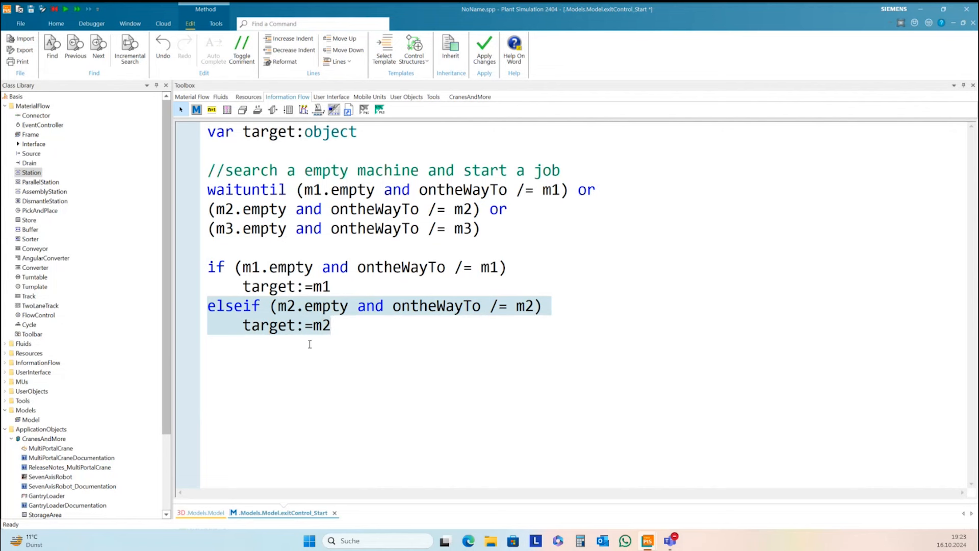
click(205, 345)
key(ctrl+v)
drag(287, 344, 295, 347)
text(3)
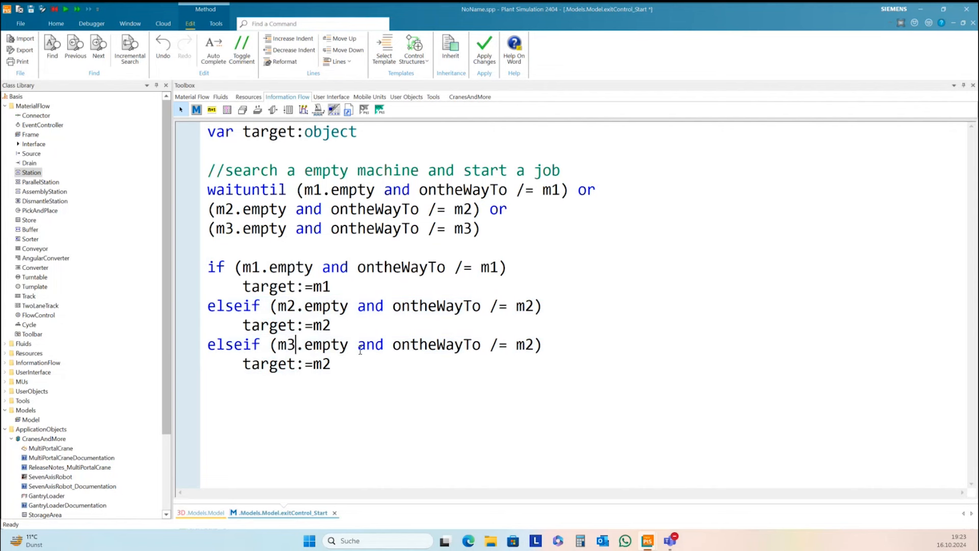
click(533, 345)
drag(533, 346, 524, 347)
text(3)
drag(323, 366, 333, 366)
text(3)
- Add an unindented "else" branch below the m3 assignment and open an indented line for its content
key(Return)
key(BackSpace)
text(essle)
key(BackSpace)
key(BackSpace)
key(BackSpace)
key(BackSpace)
text(lse)
key(Return)
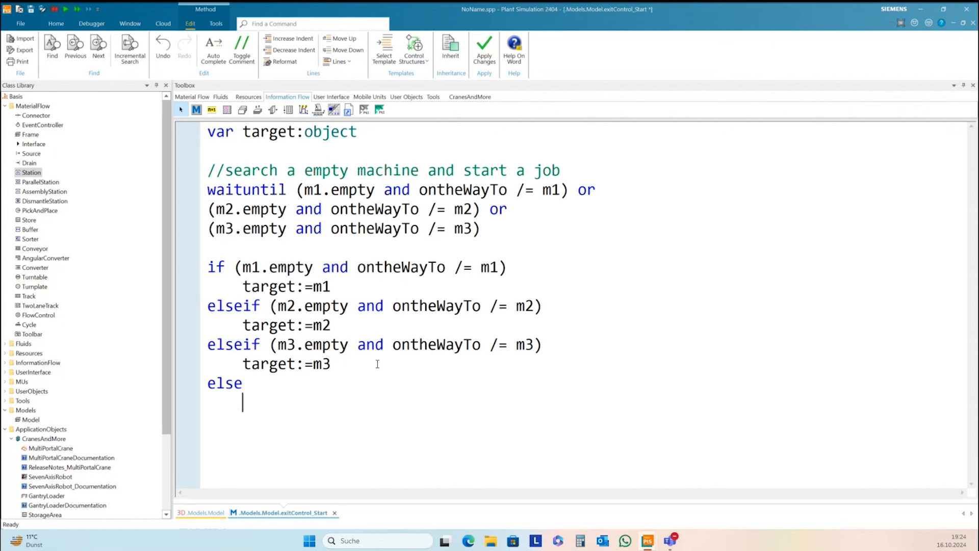